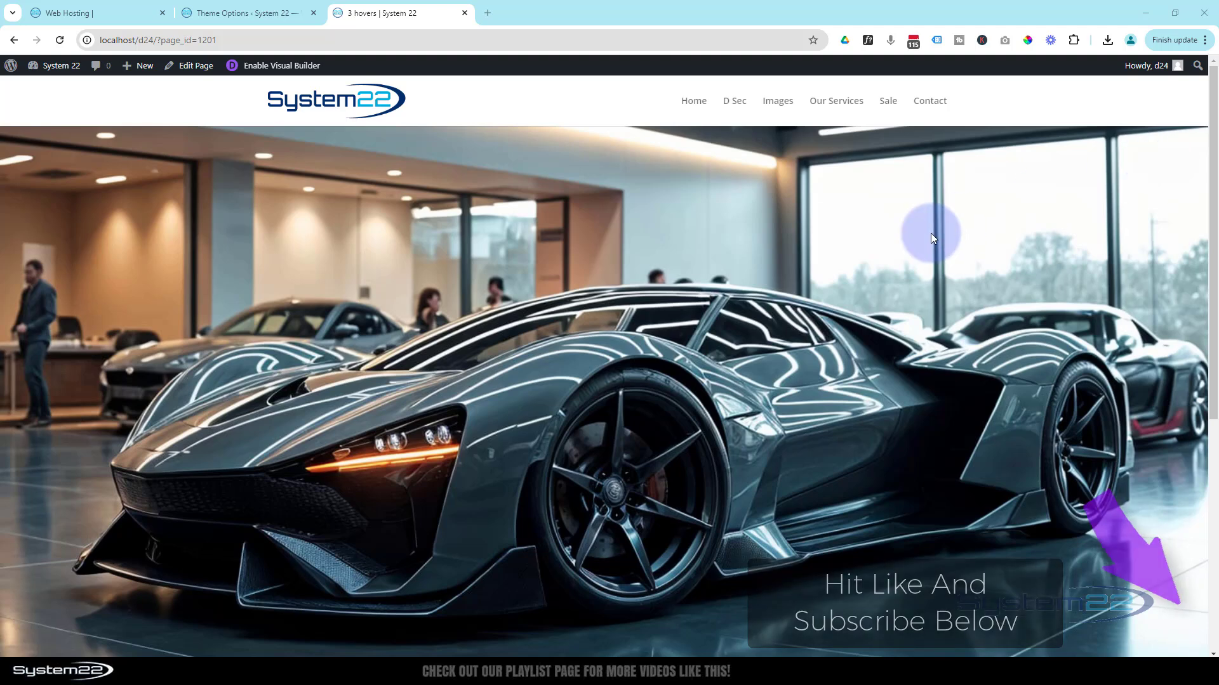
# - Examine the existing hover overlays on the two car images below the hero section of the page
pyautogui.moveTo(693, 359)
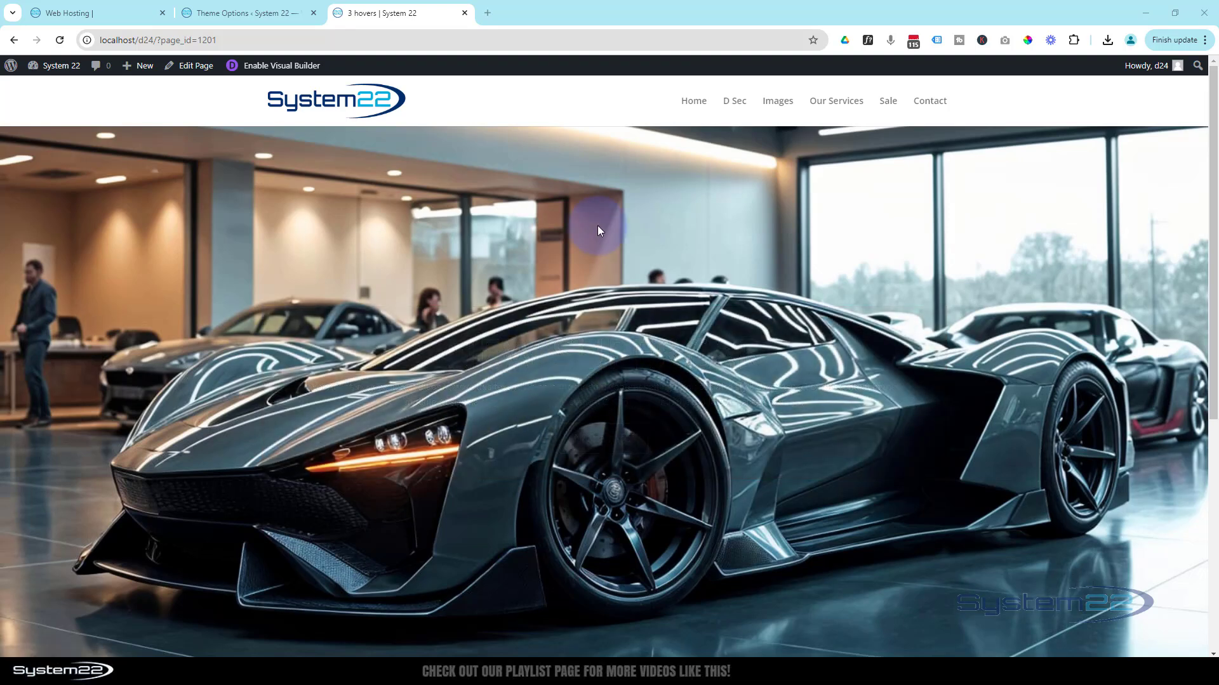
pyautogui.scroll(-5, 582, 235)
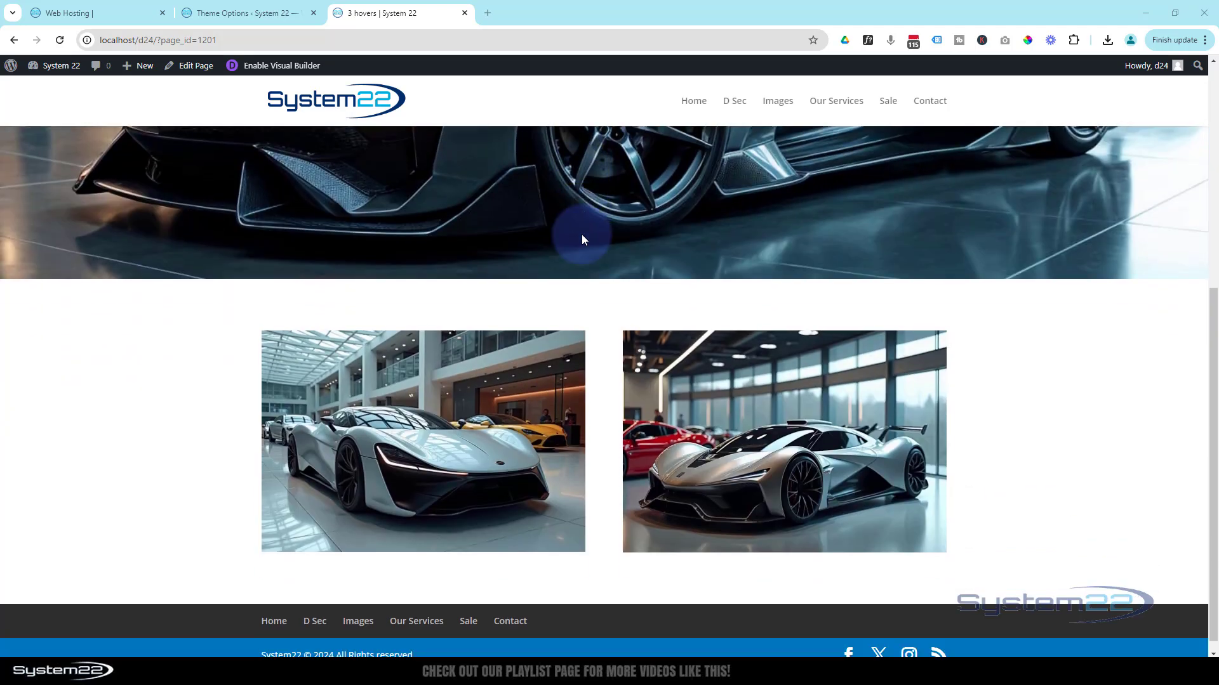
pyautogui.moveTo(356, 461)
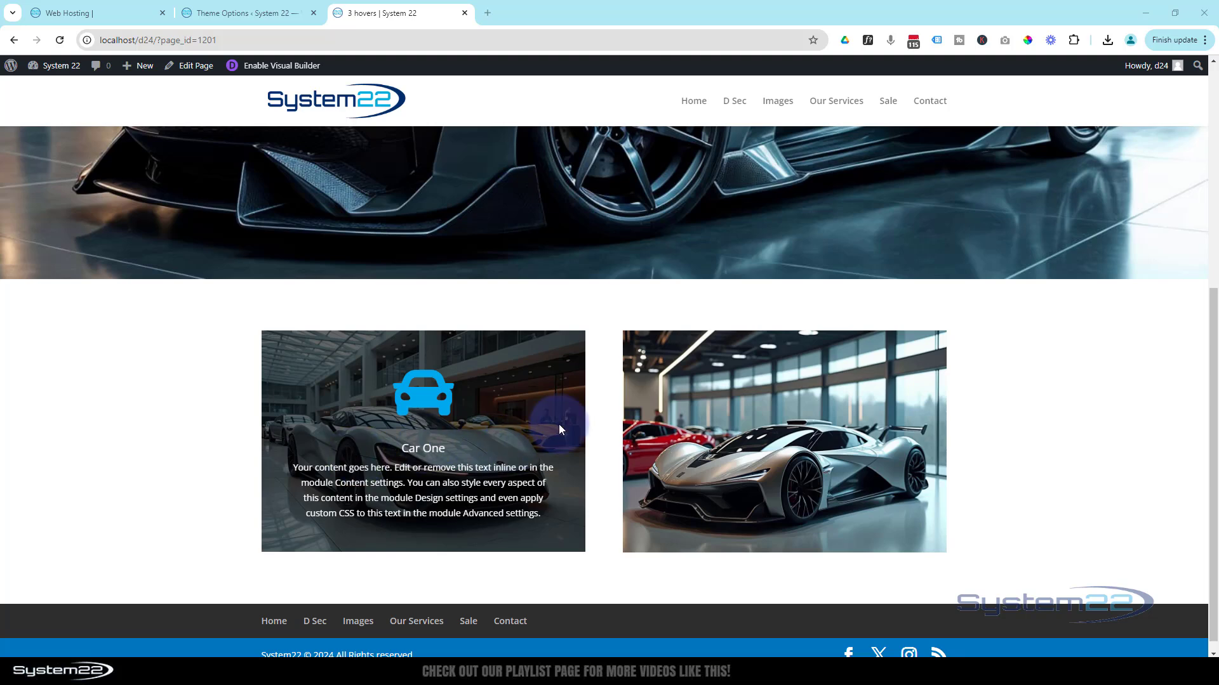
pyautogui.moveTo(764, 427)
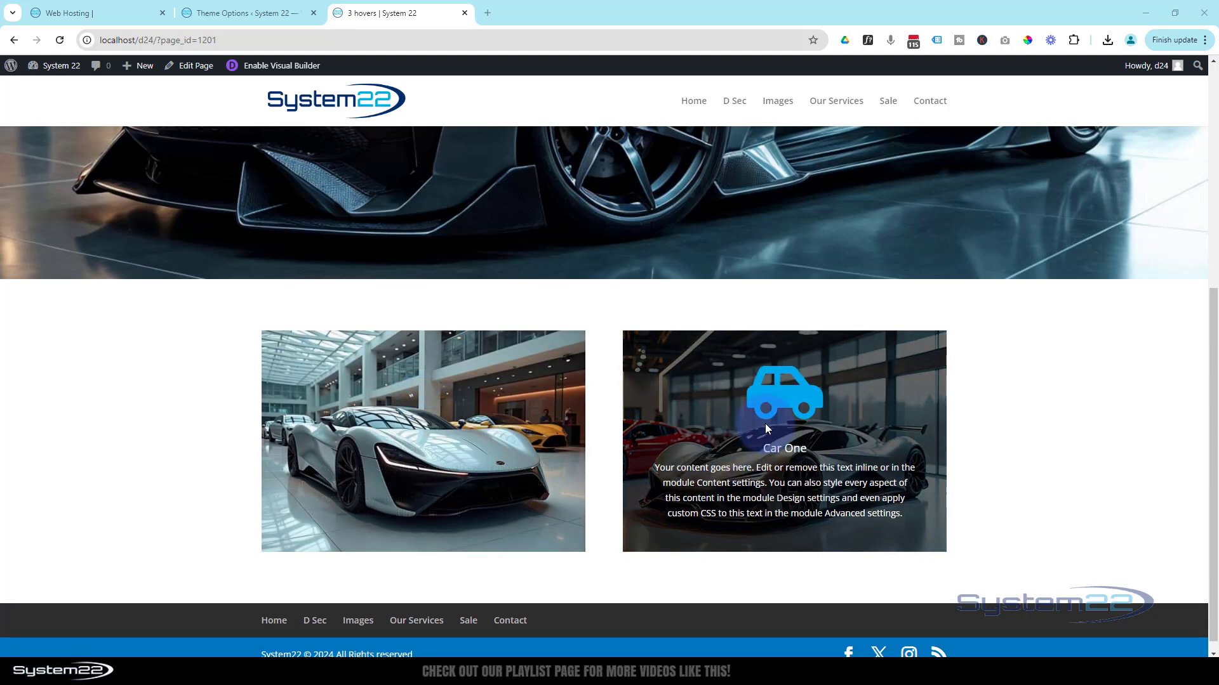
pyautogui.moveTo(441, 422)
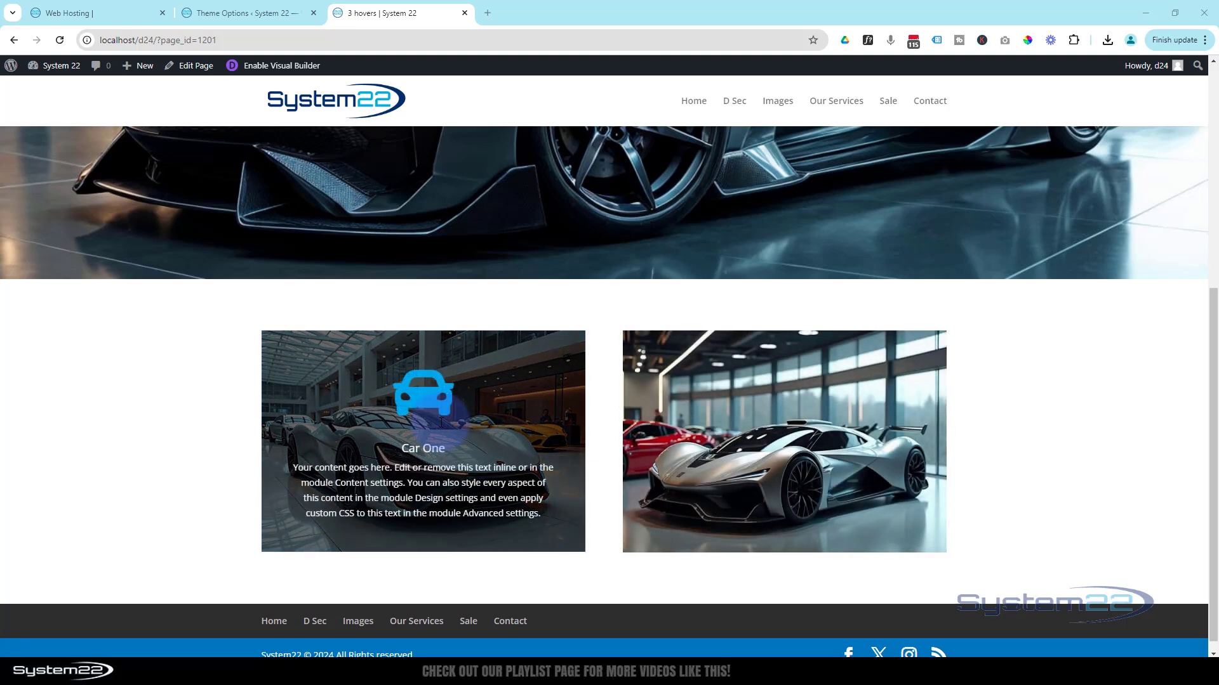
pyautogui.moveTo(666, 417)
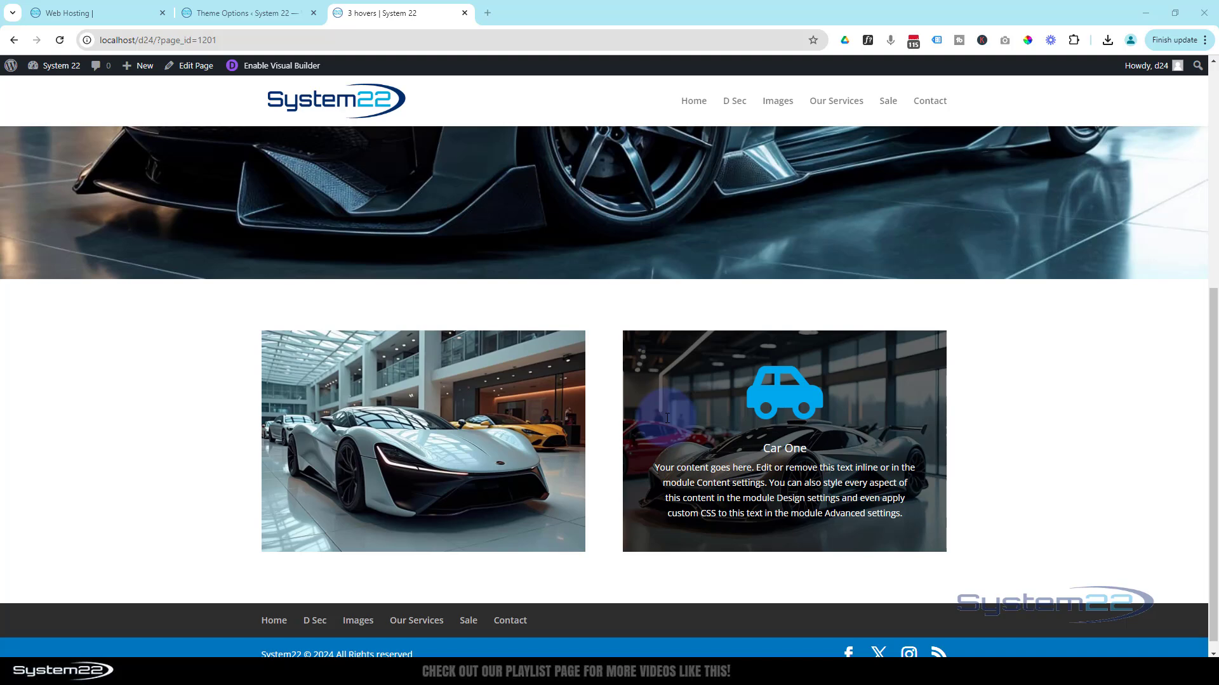
pyautogui.moveTo(438, 399)
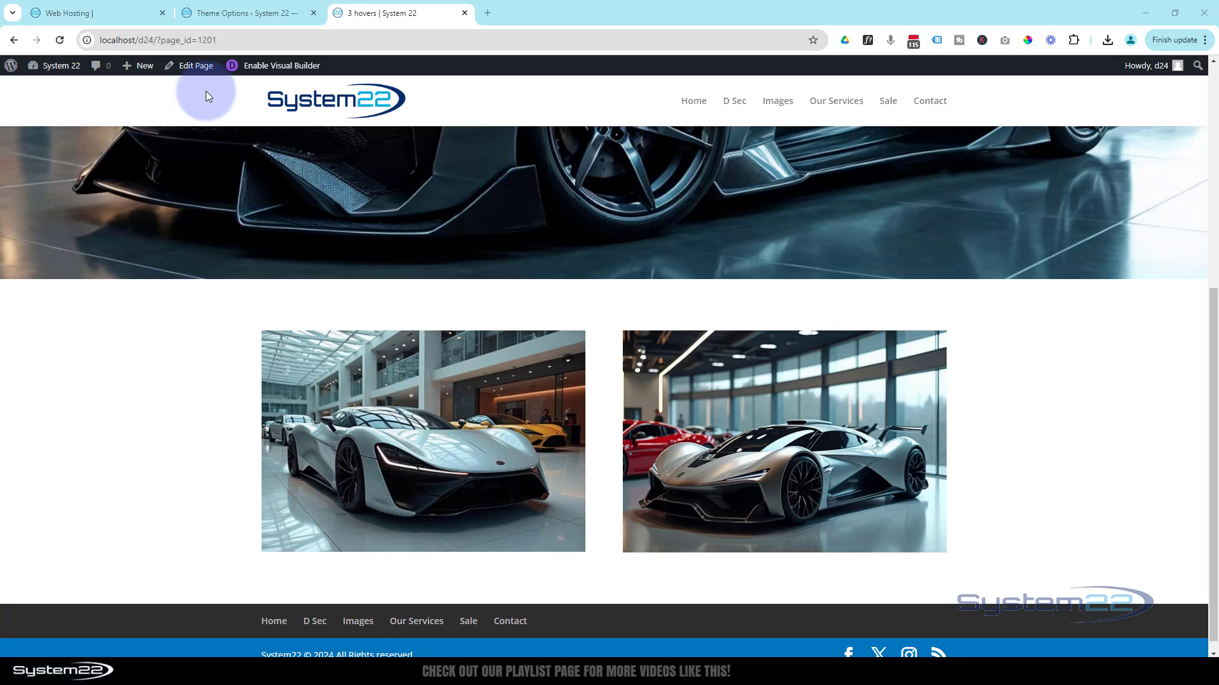
# - Enable the Visual Builder and insert a two-column row beneath the row with the two car images
pyautogui.click(293, 67)
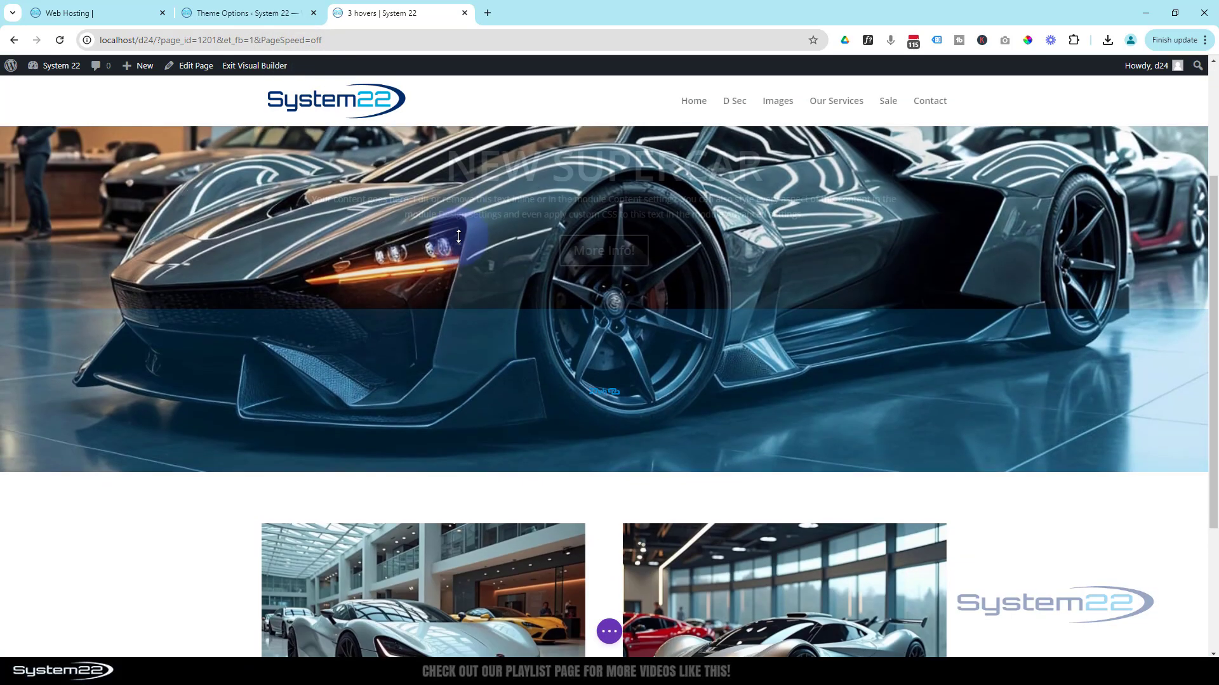
pyautogui.scroll(-3, 459, 237)
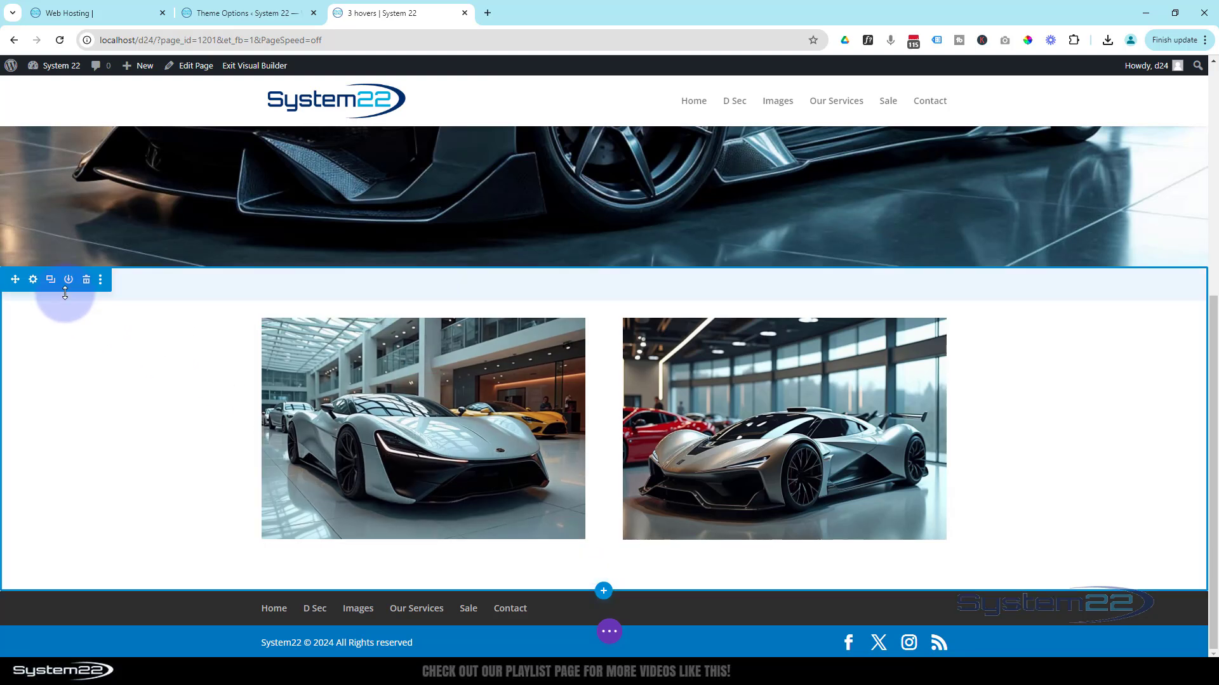
pyautogui.moveTo(365, 391)
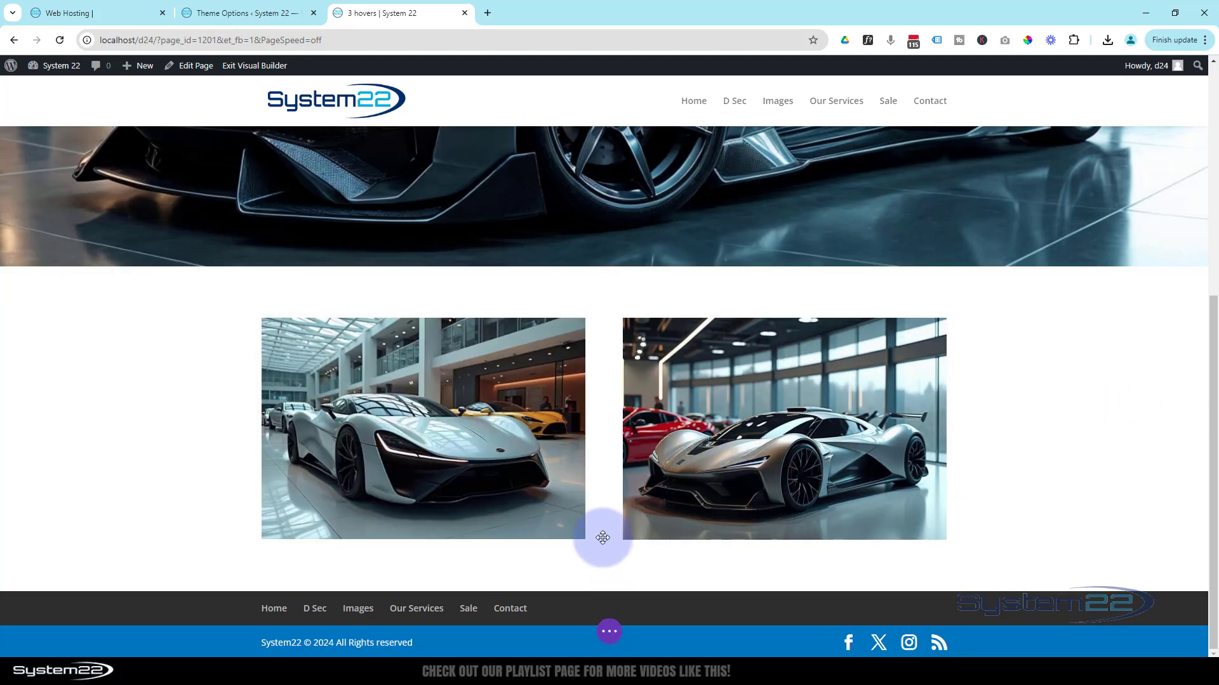
pyautogui.click(603, 558)
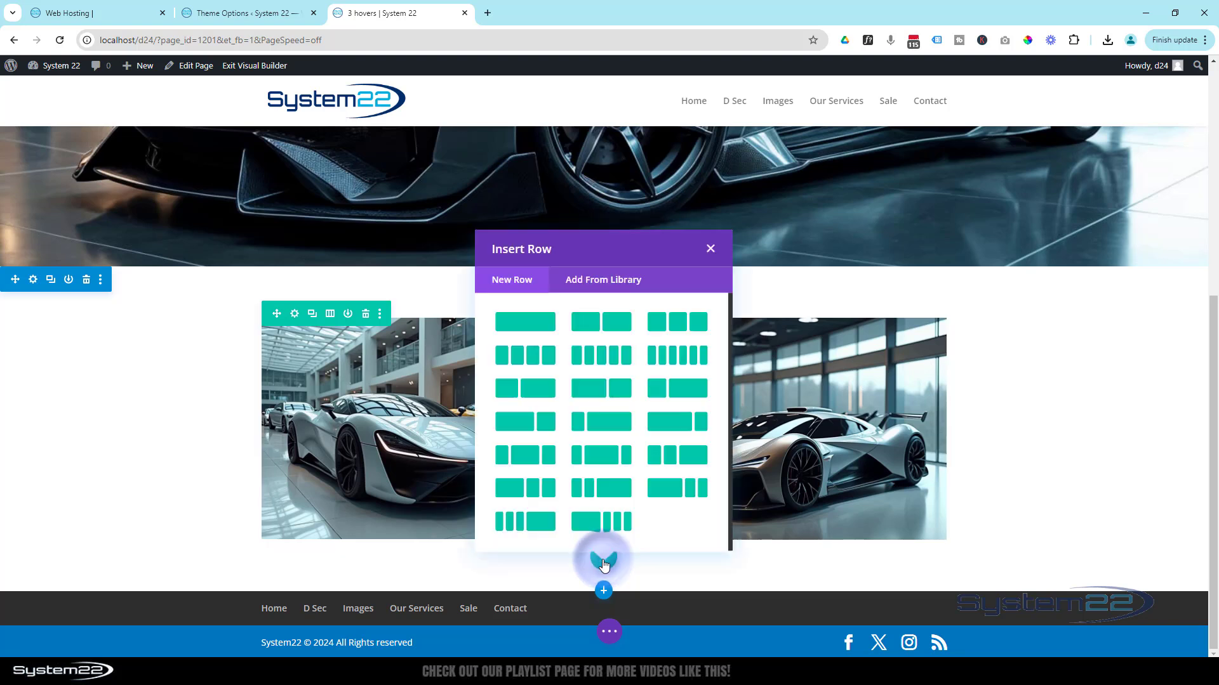
pyautogui.click(608, 326)
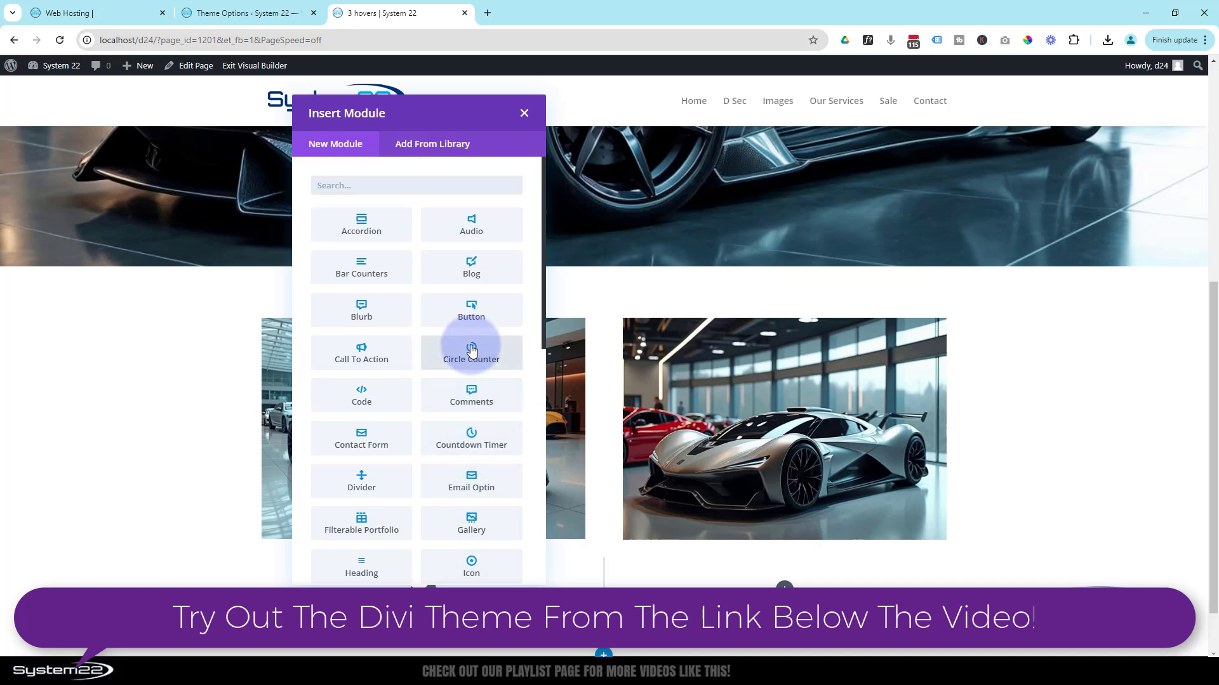
# - Add a Call To Action module to the new row's first column, with the title "Car Three" and button text "More Info!"
pyautogui.click(362, 359)
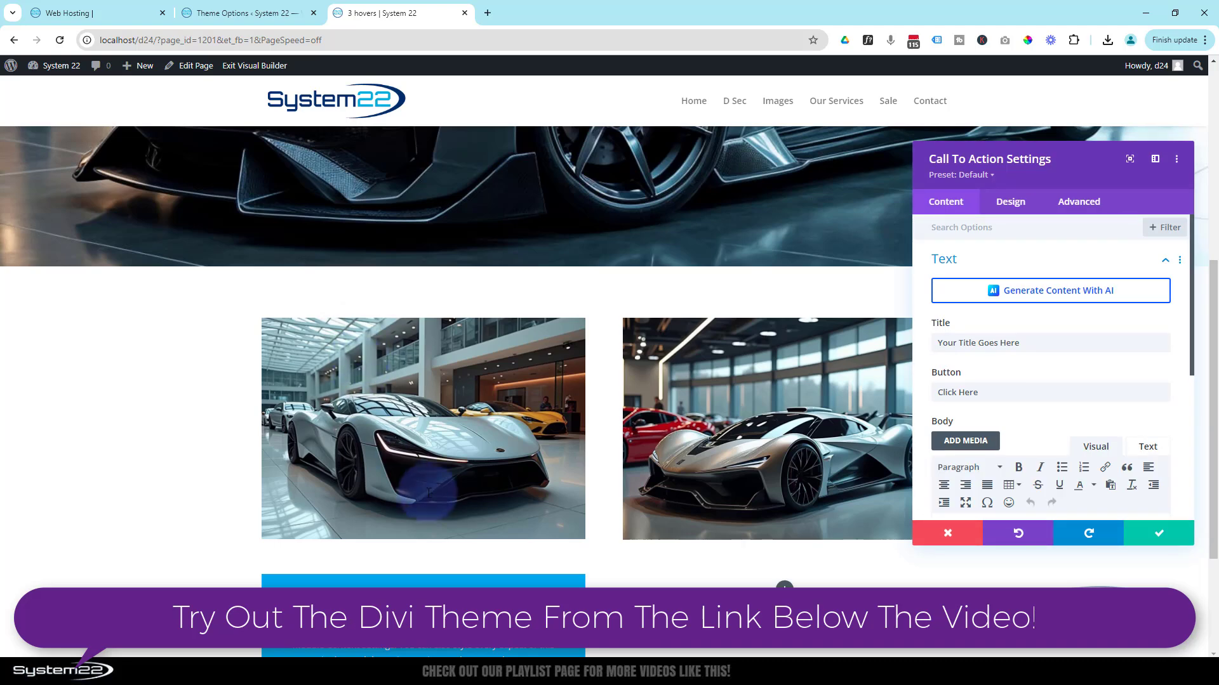
pyautogui.scroll(-3, 812, 410)
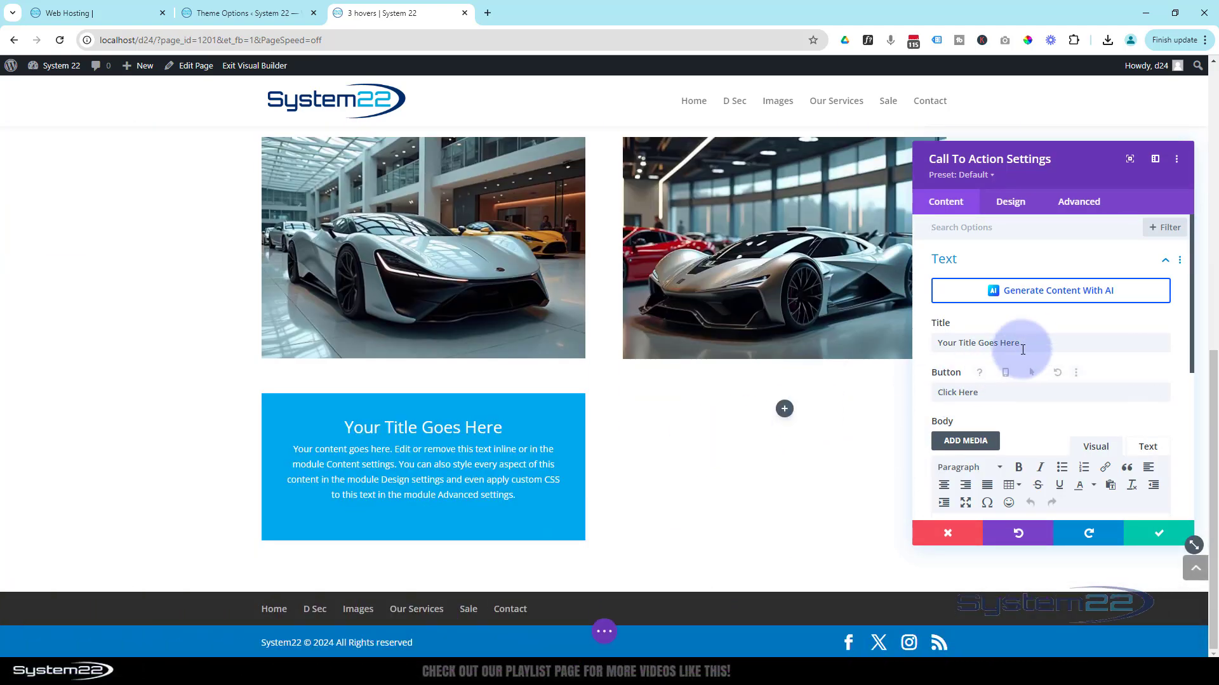
pyautogui.moveTo(1028, 344); pyautogui.dragTo(888, 355)
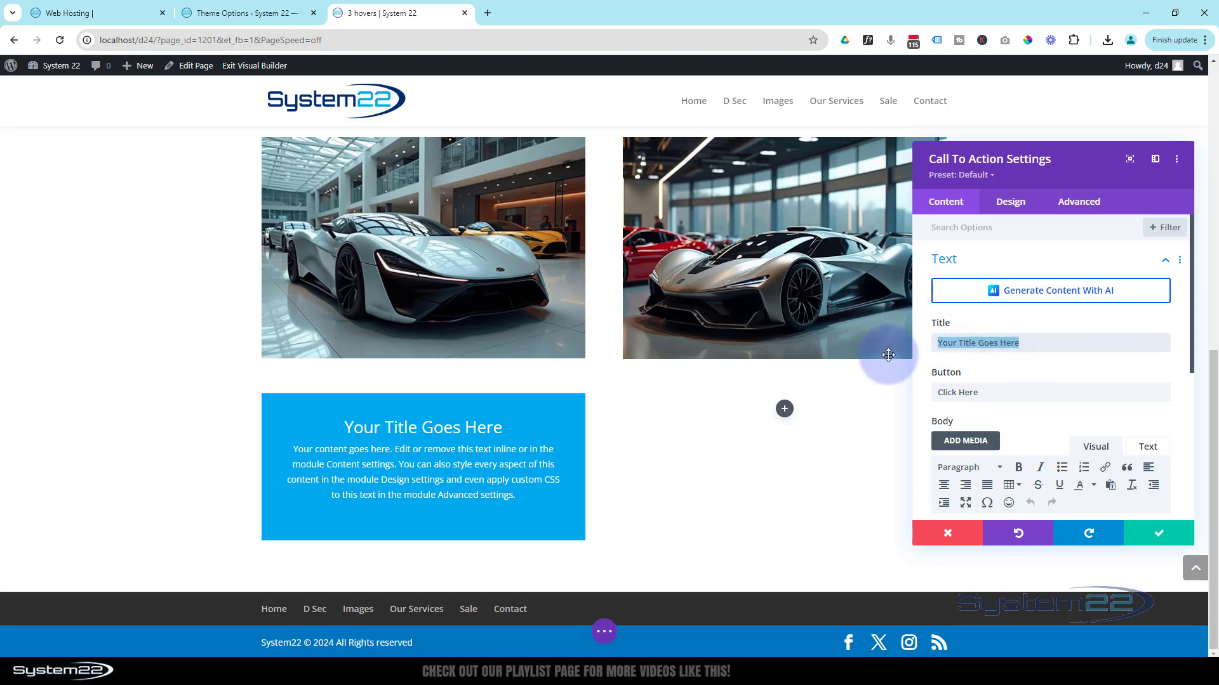
pyautogui.write('Car Three')
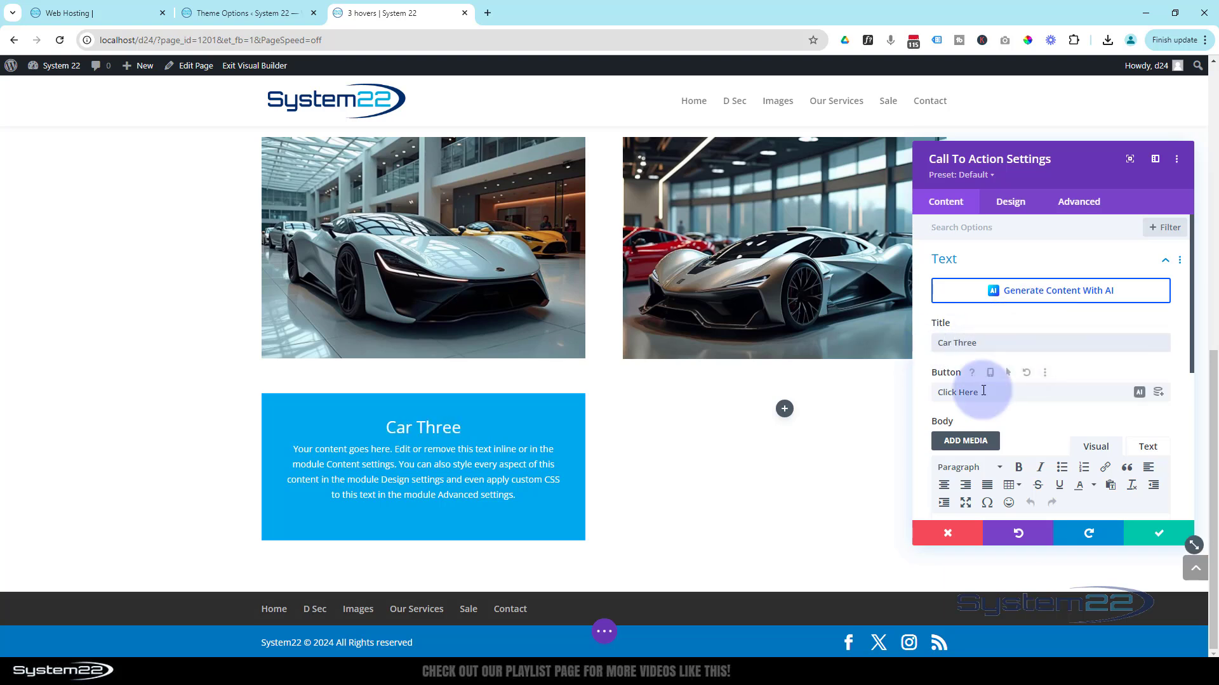
pyautogui.moveTo(982, 392); pyautogui.dragTo(907, 393)
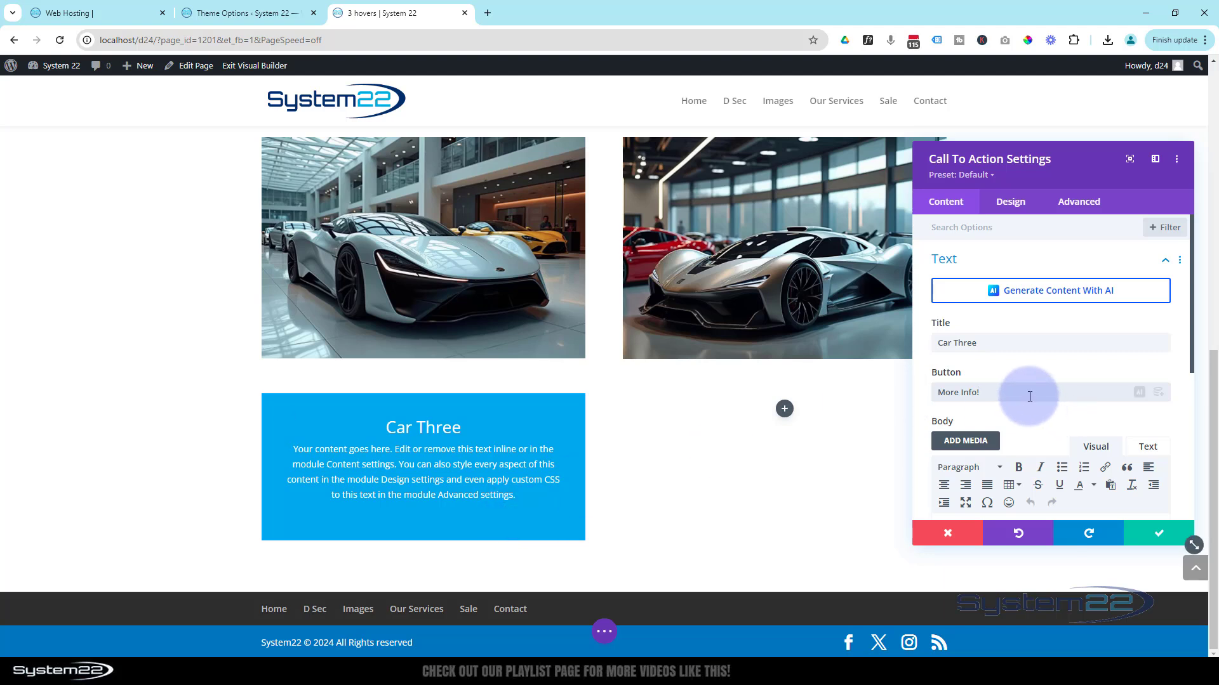
# - Set the Call To Action's Button Link URL to "#"
pyautogui.scroll(-5, 1083, 367)
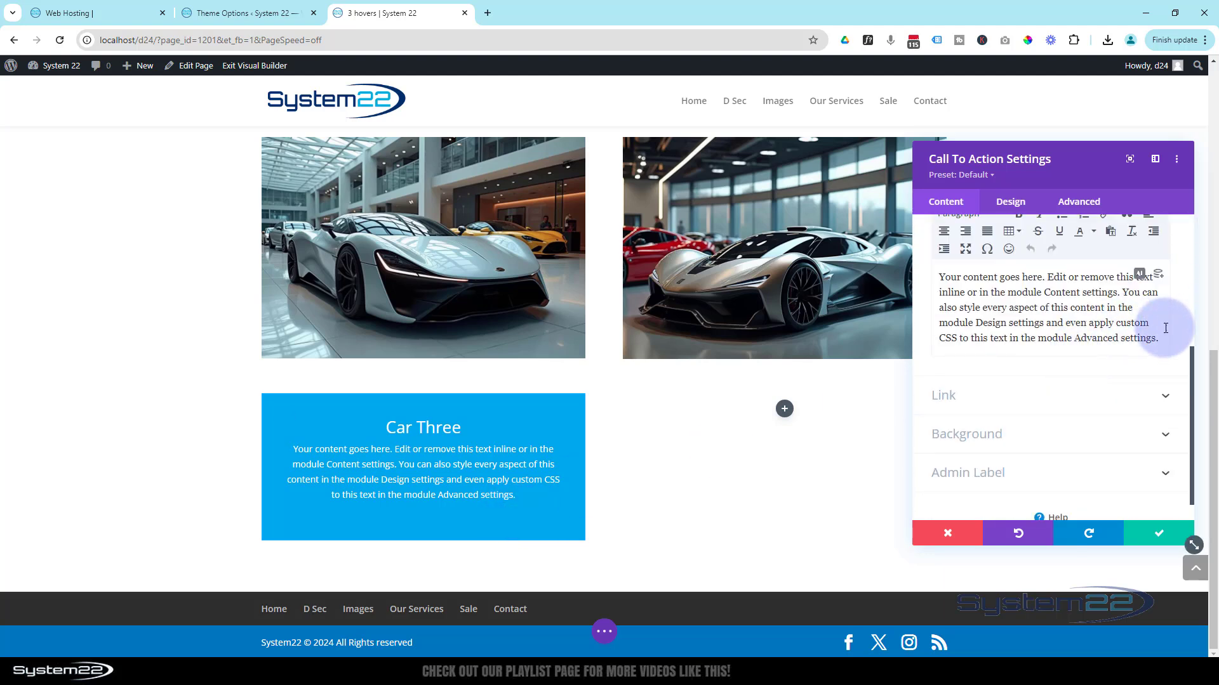
pyautogui.moveTo(1161, 339); pyautogui.dragTo(938, 278)
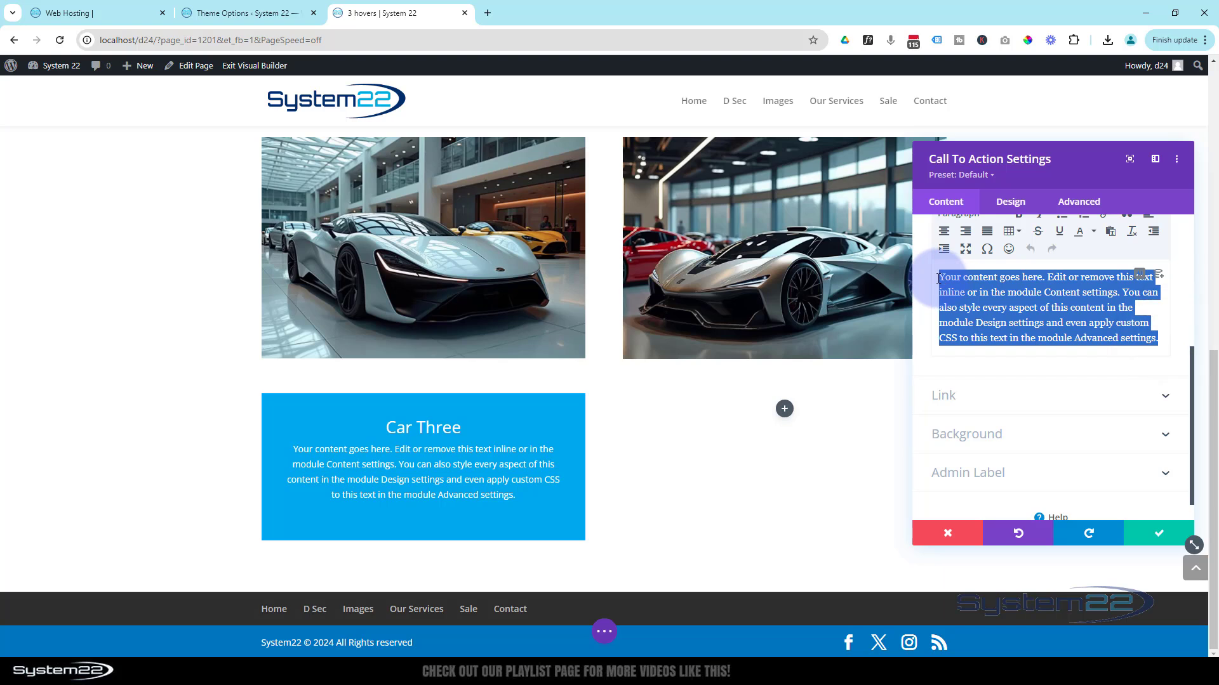
pyautogui.scroll(1, 985, 354)
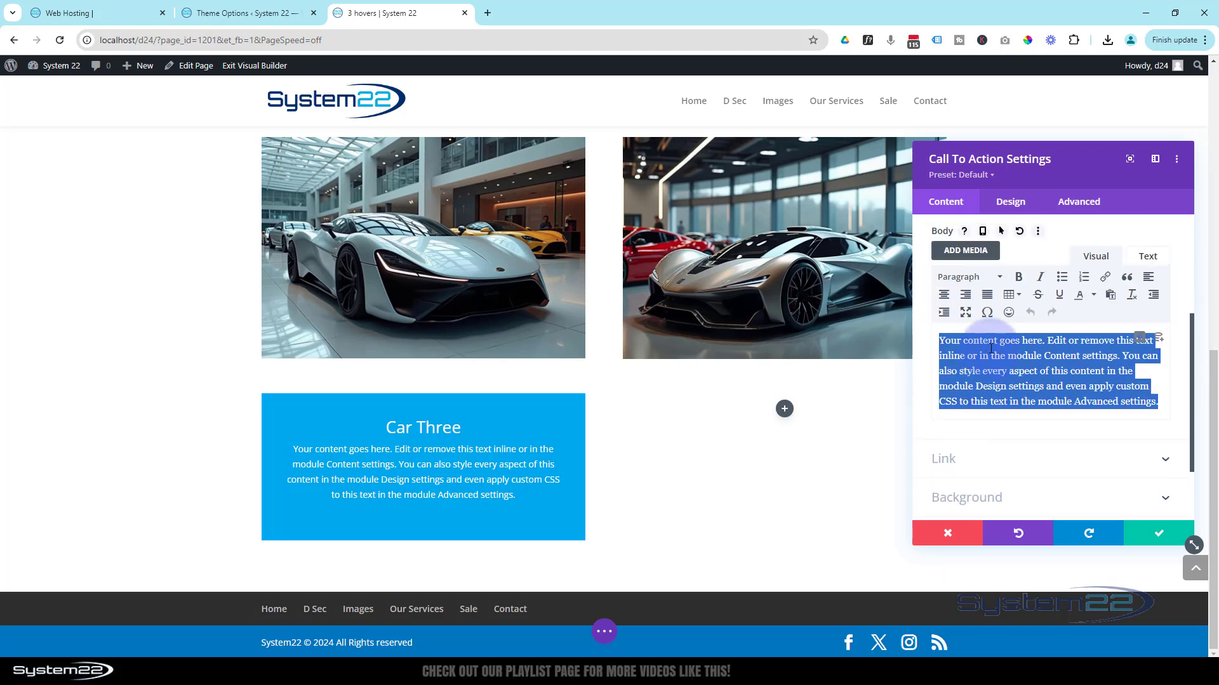
pyautogui.scroll(-2, 991, 348)
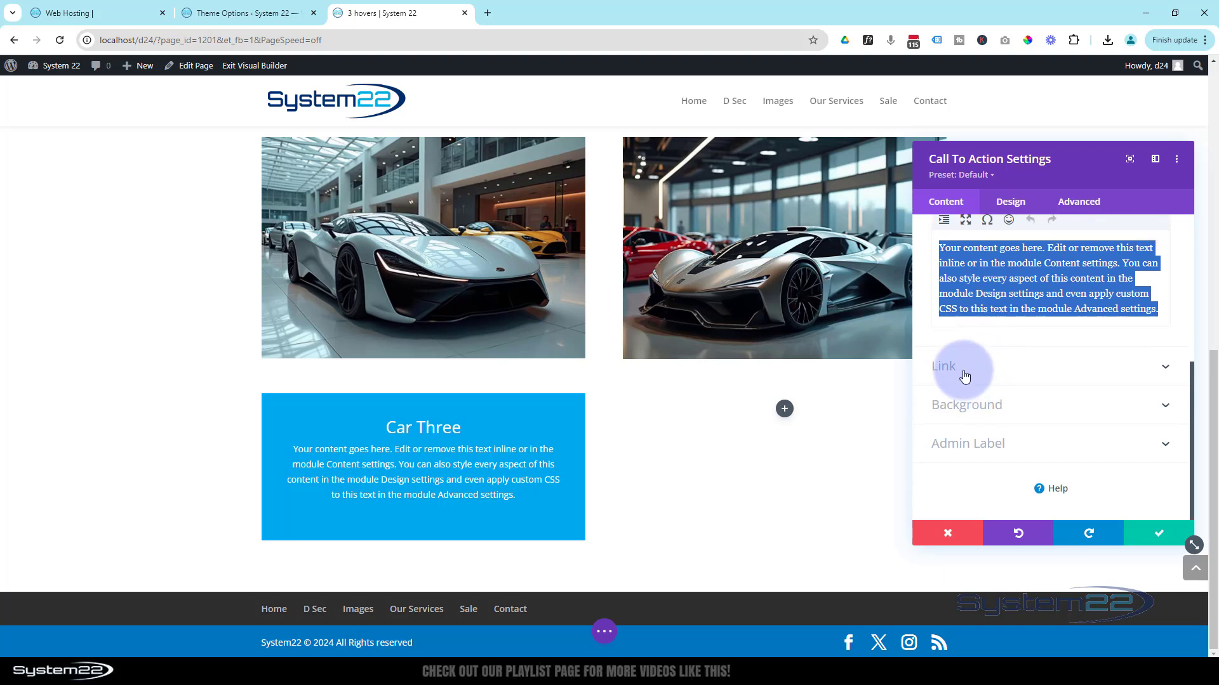
pyautogui.click(965, 374)
pyautogui.click(959, 279)
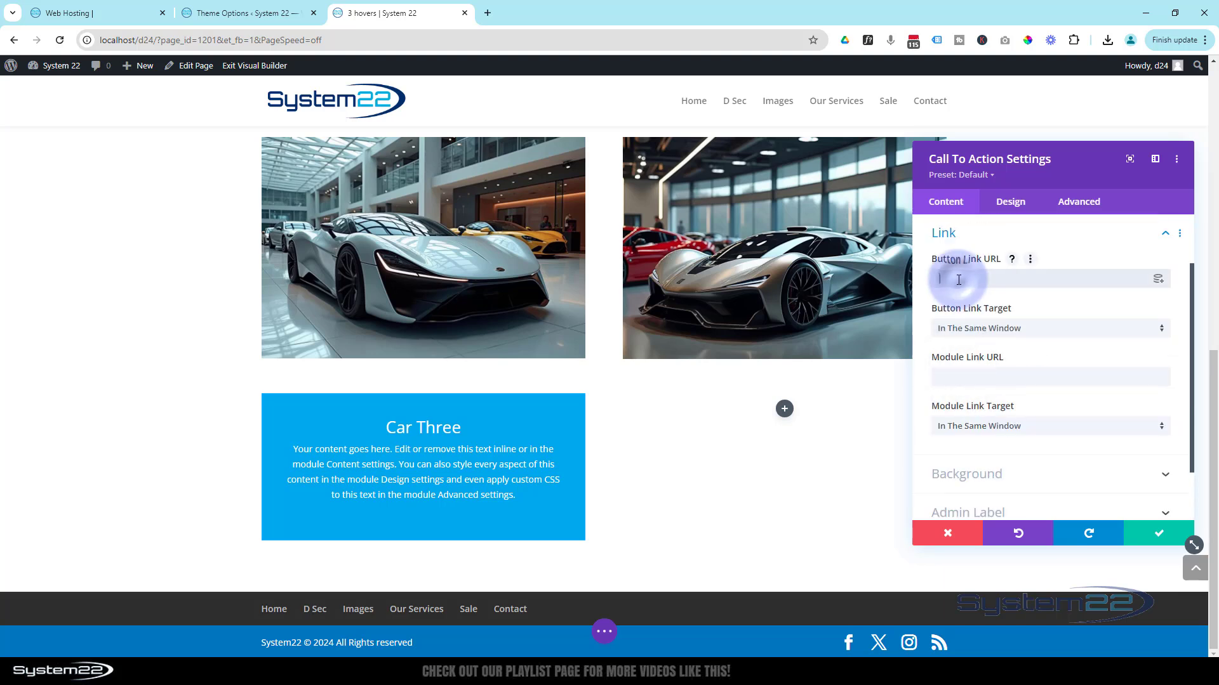
pyautogui.write('#')
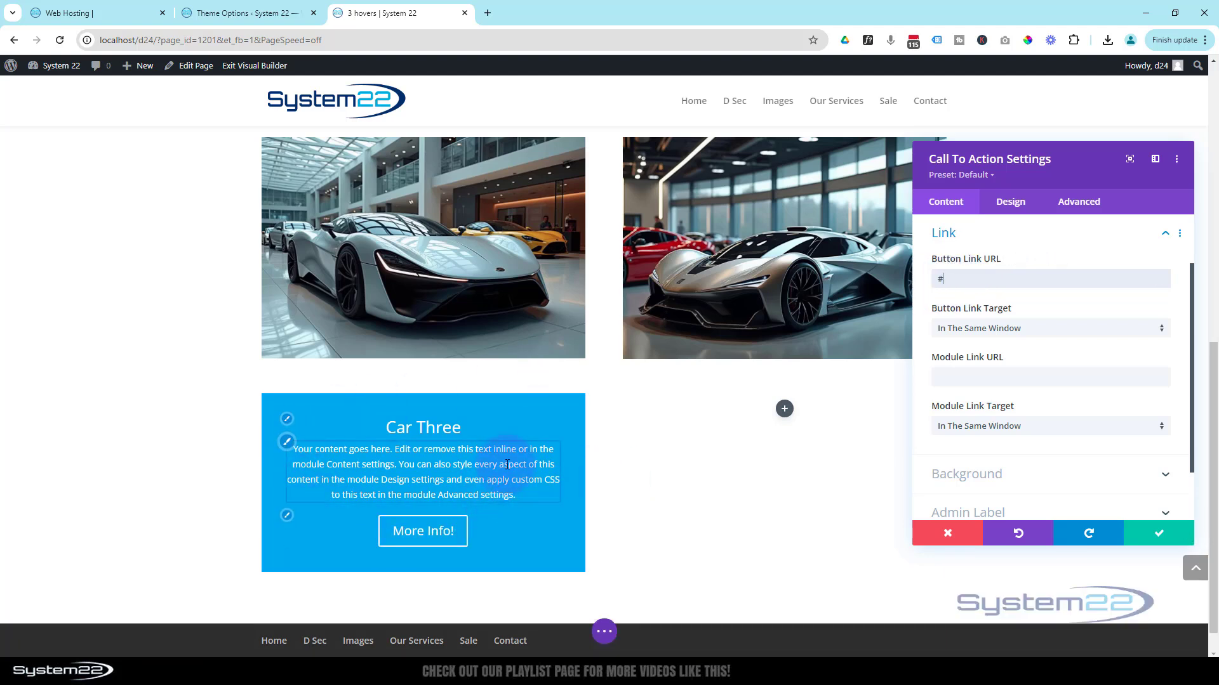
# - Set the Call To Action's background to semi-transparent black, rgba(0,0,0,0.6), and save the module
pyautogui.click(1018, 203)
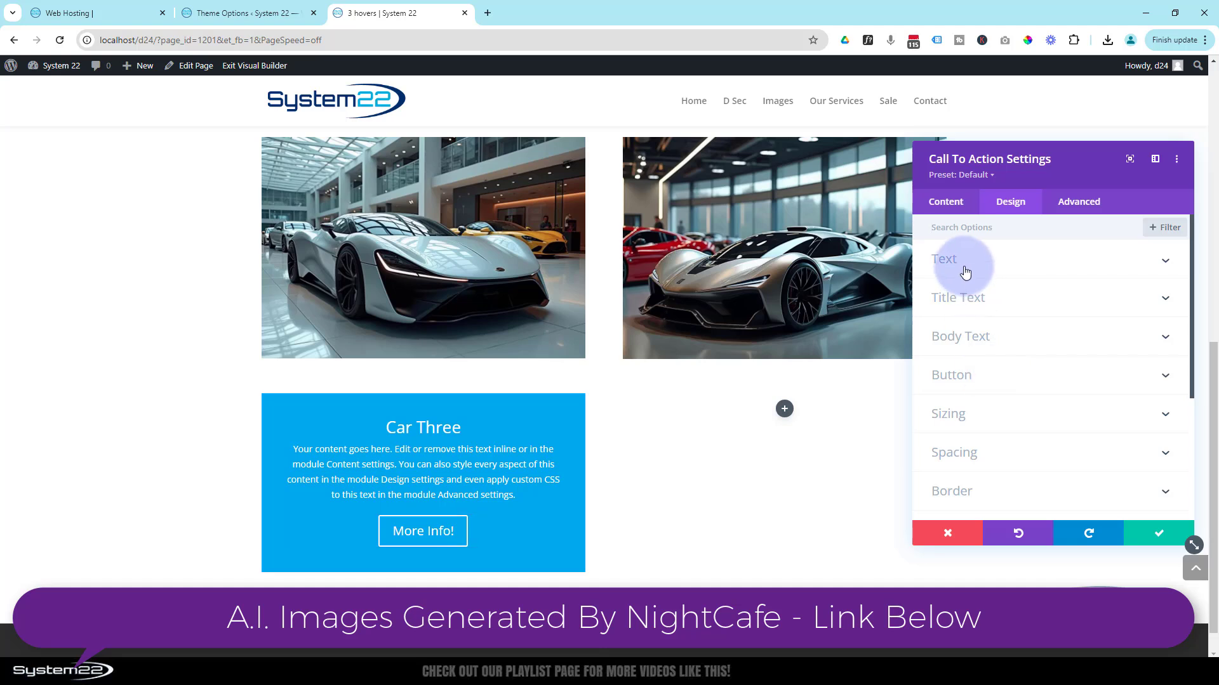
pyautogui.click(943, 204)
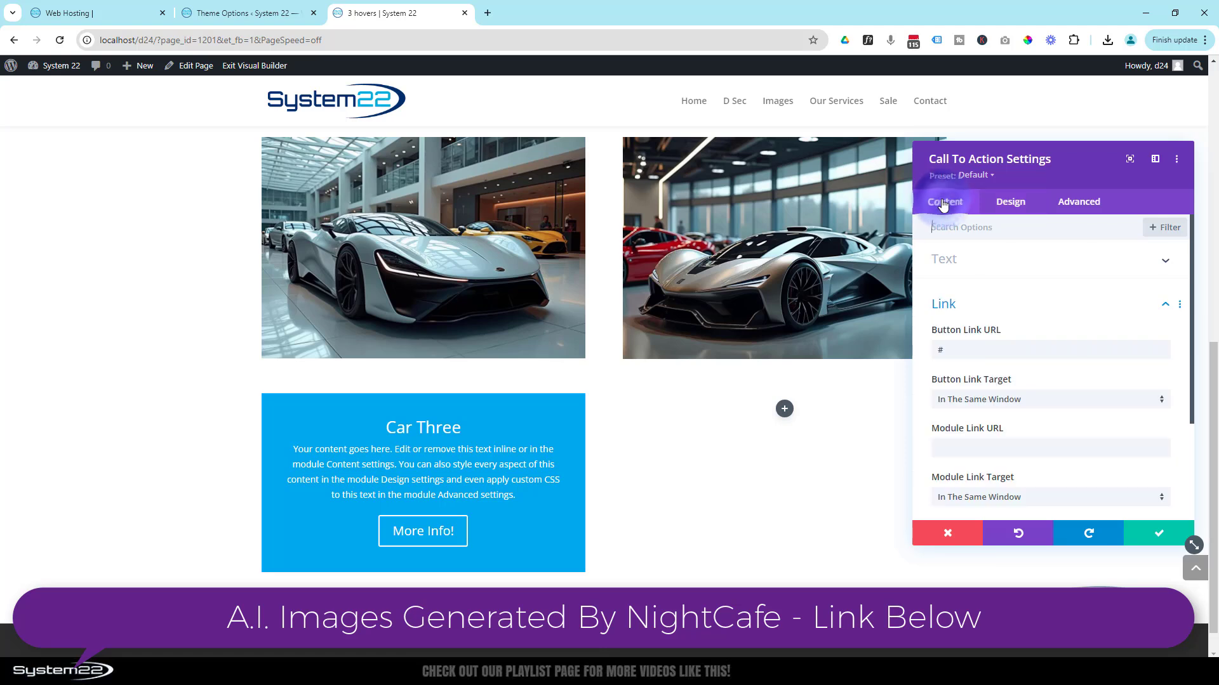
pyautogui.scroll(-4, 980, 286)
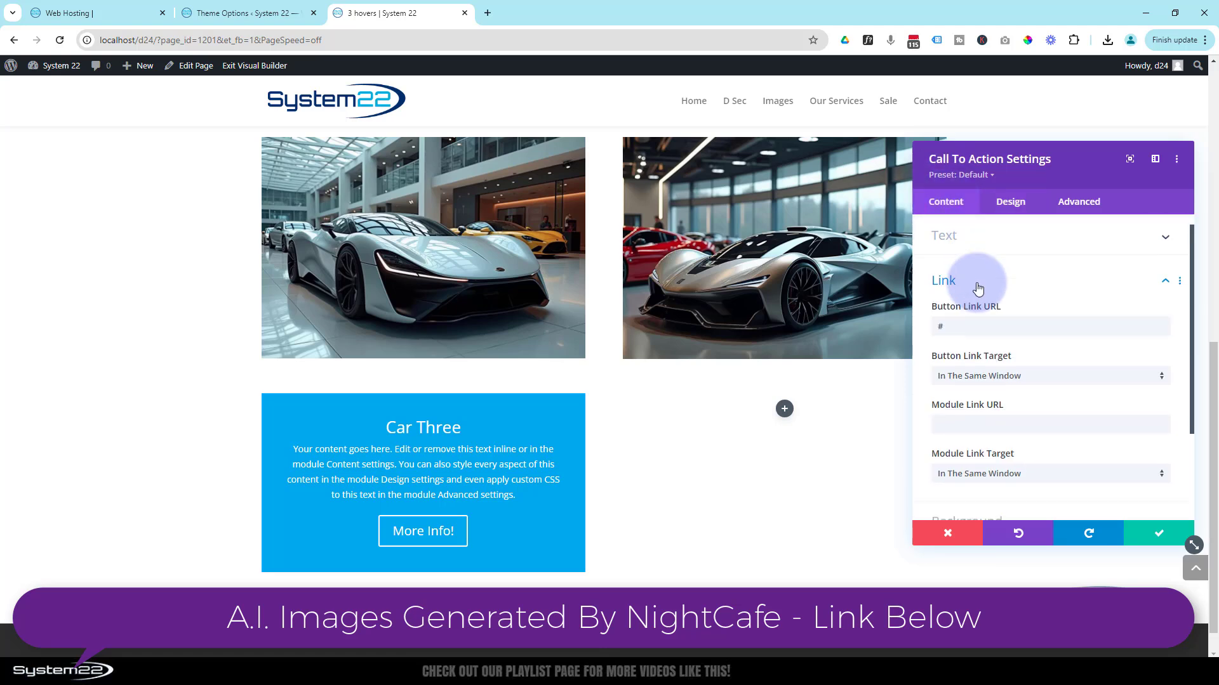
pyautogui.click(996, 416)
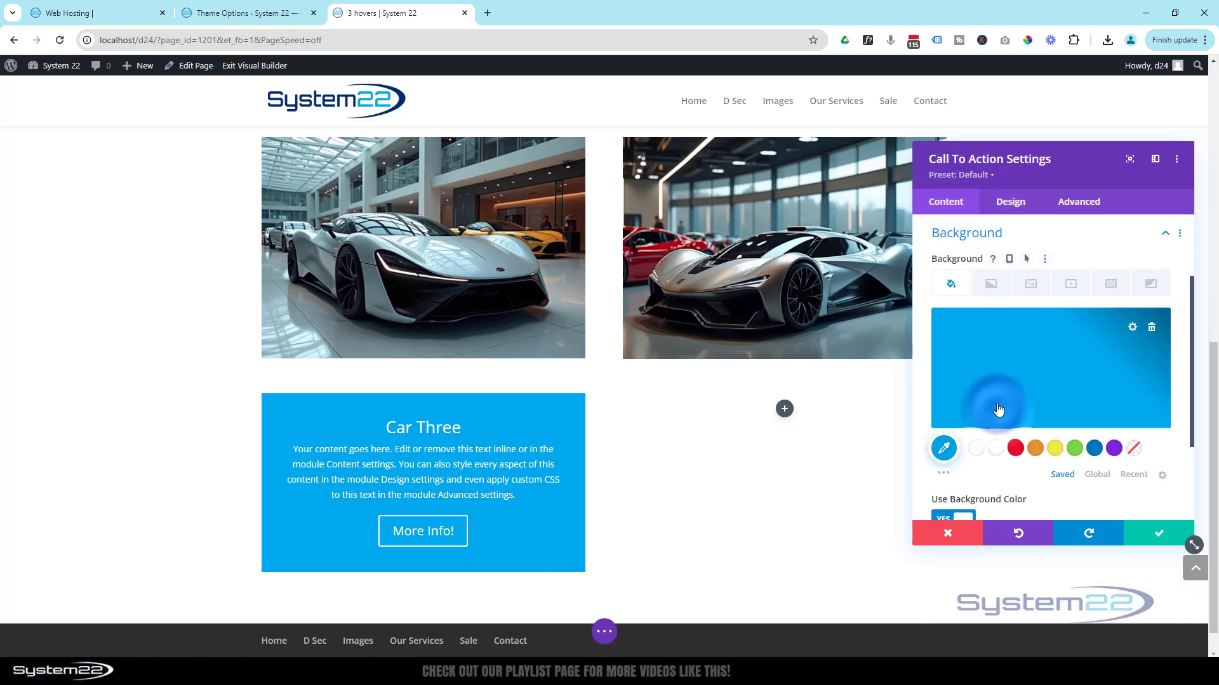
pyautogui.click(943, 473)
pyautogui.click(976, 497)
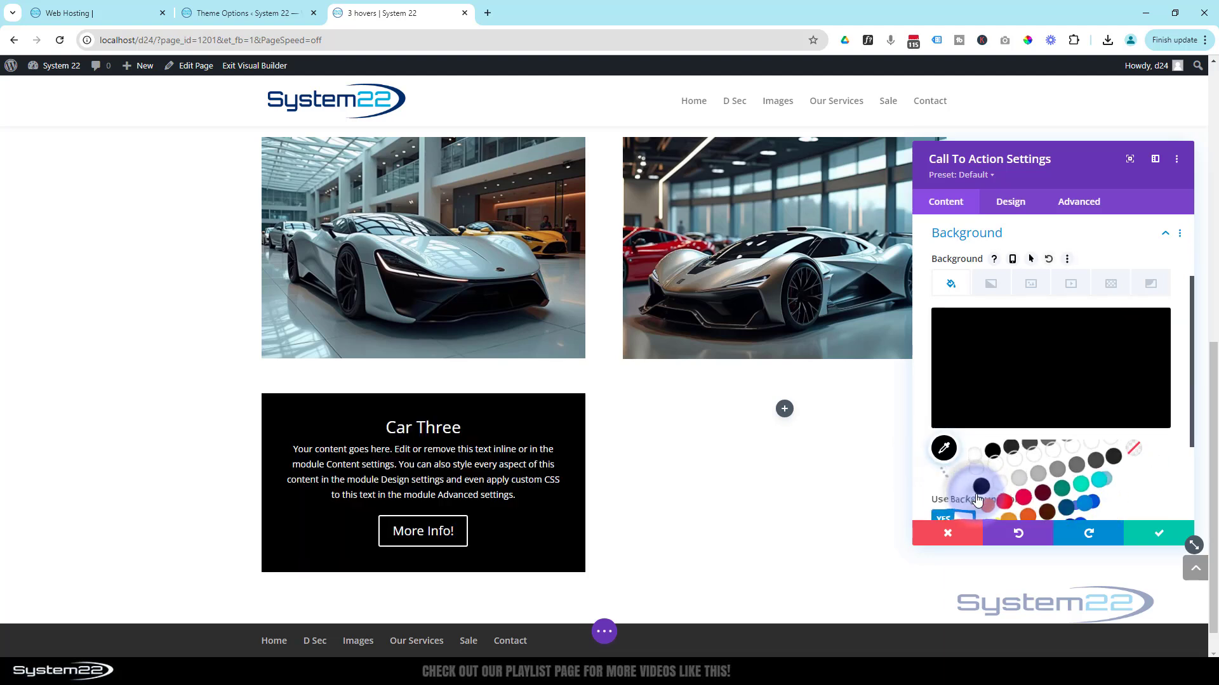
pyautogui.click(1034, 360)
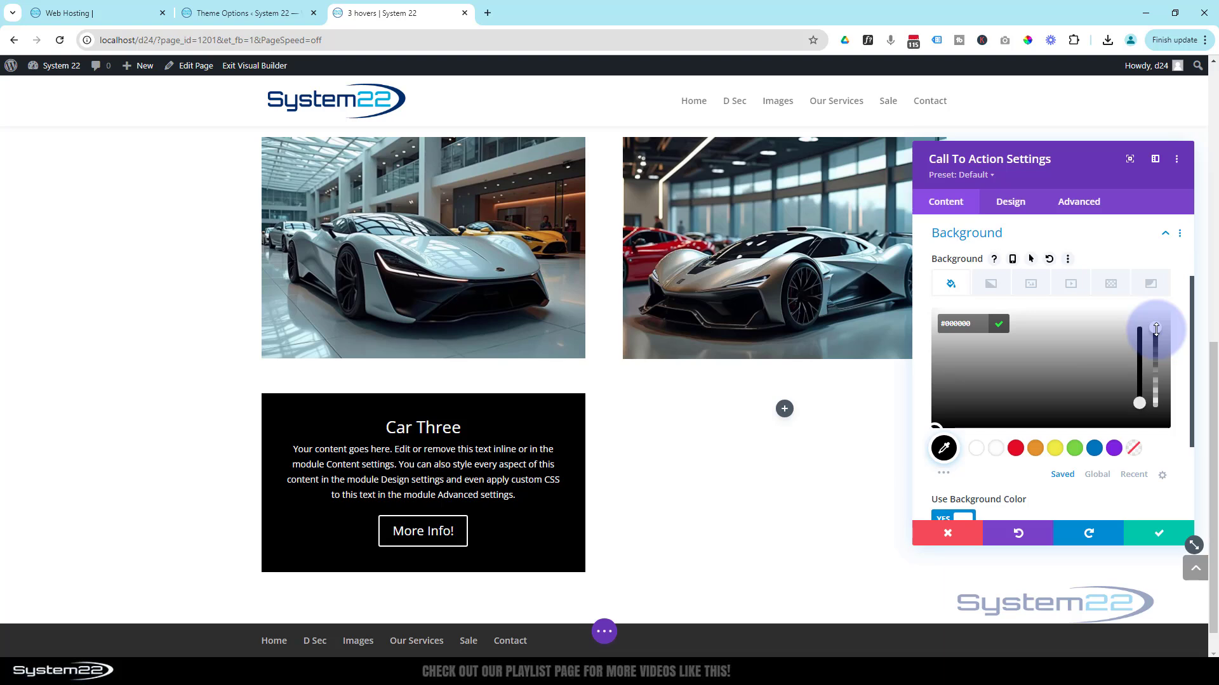
pyautogui.moveTo(1156, 330); pyautogui.dragTo(1153, 366)
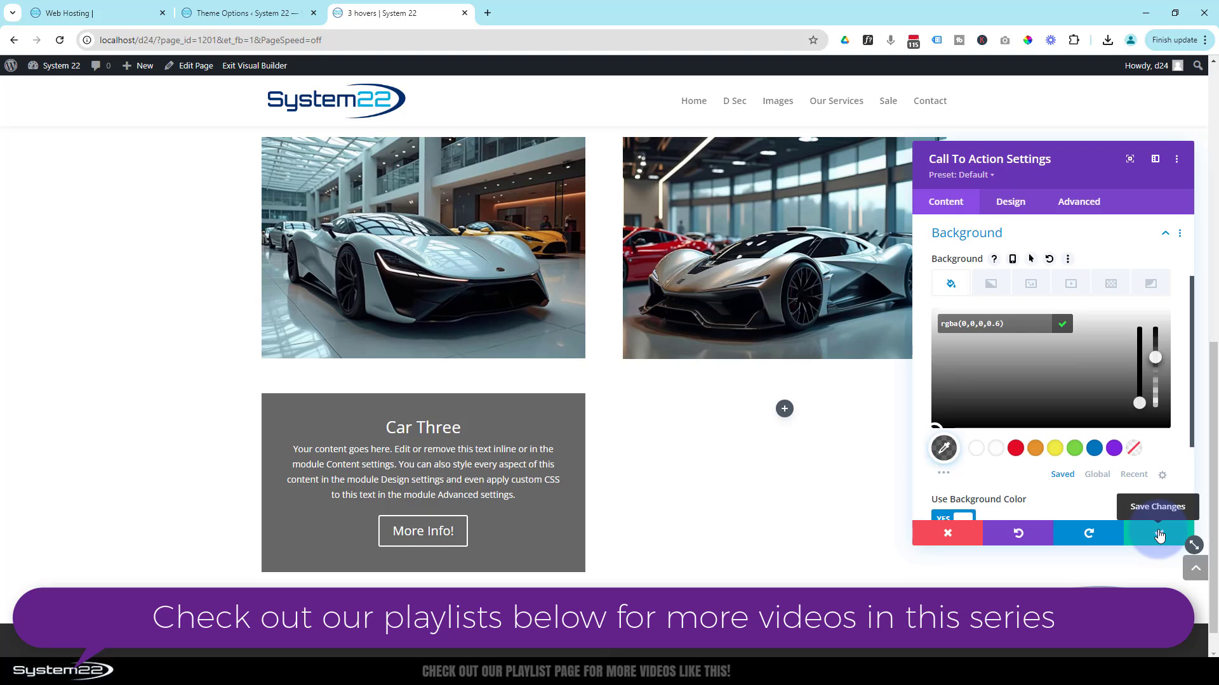
pyautogui.click(1159, 536)
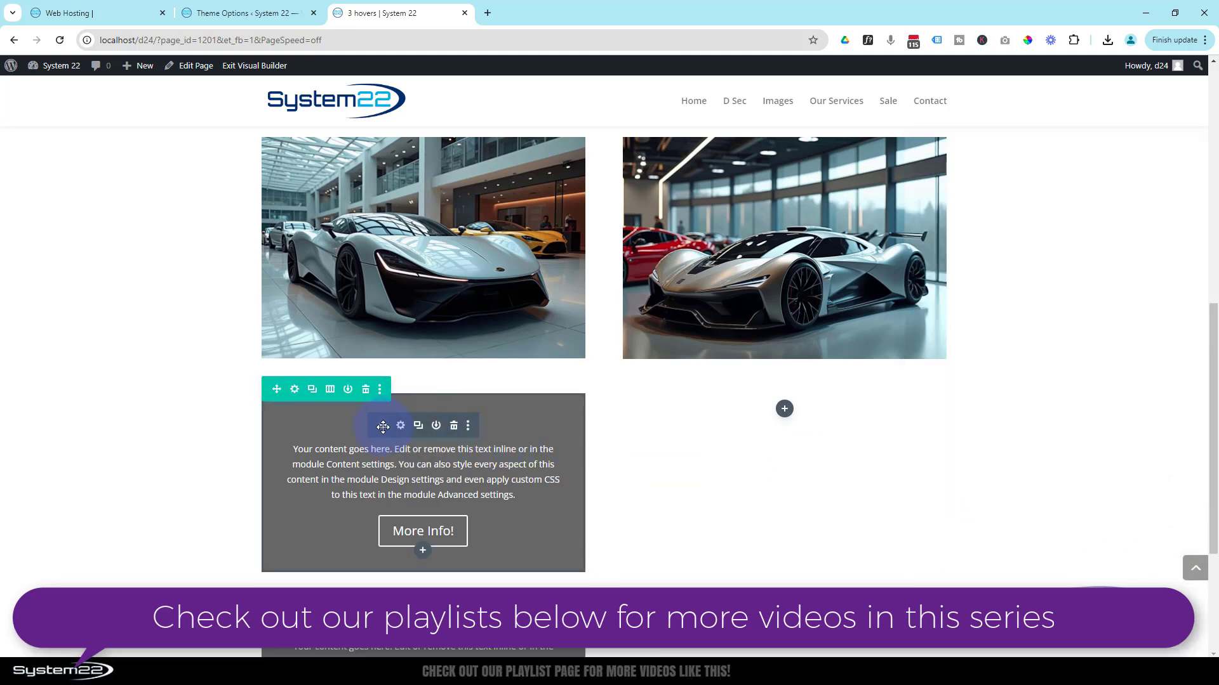
# - Duplicate the Car Three Call To Action module and move the copy into the row's empty second column
pyautogui.click(418, 425)
pyautogui.moveTo(608, 441); pyautogui.dragTo(777, 419)
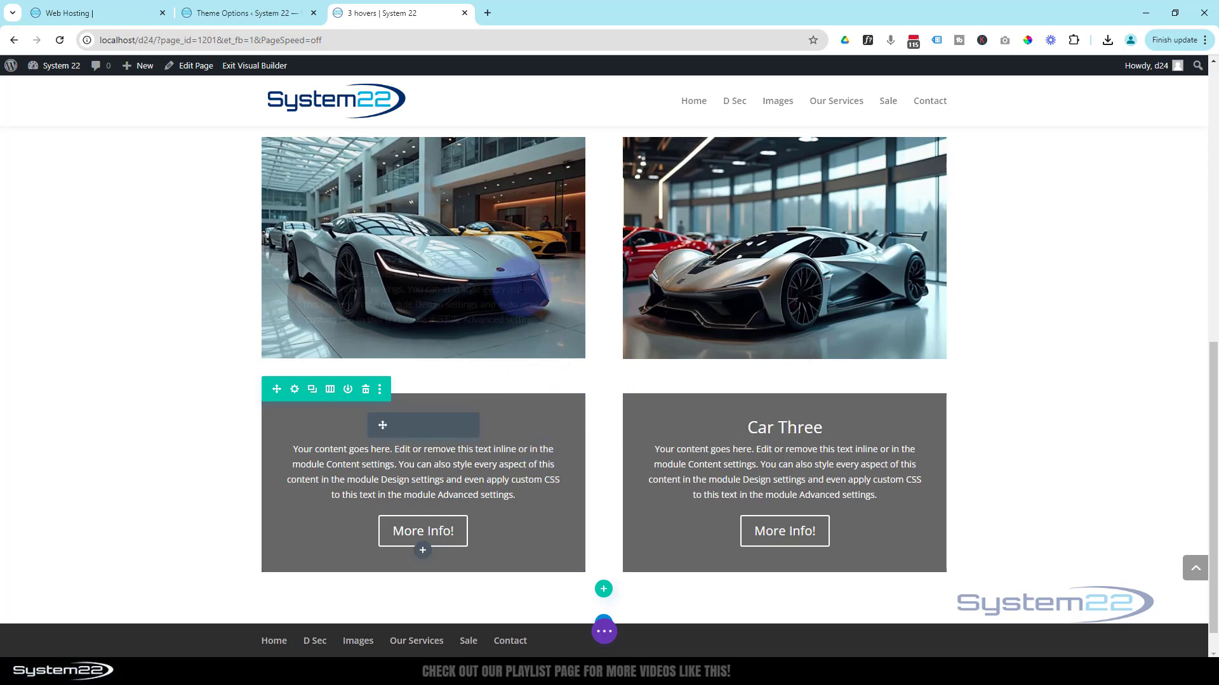
# - Set the new row's first column background image to the pale blue front-facing car from the media library and save the column
pyautogui.moveTo(522, 289)
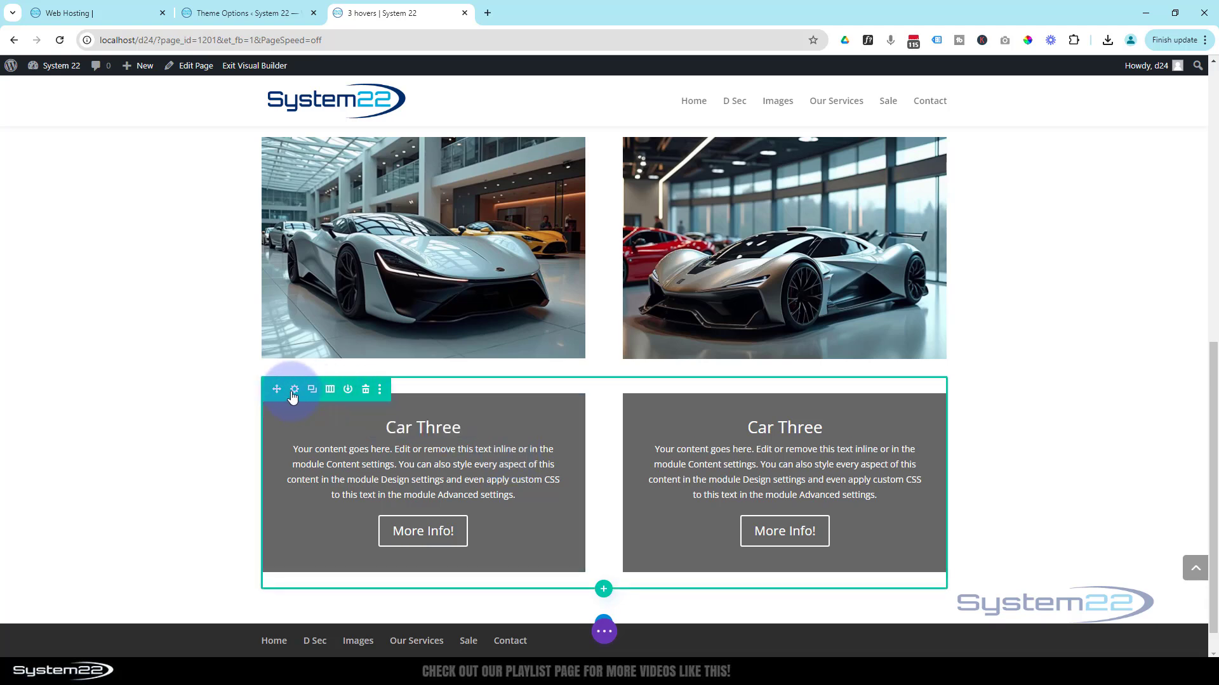
pyautogui.click(294, 390)
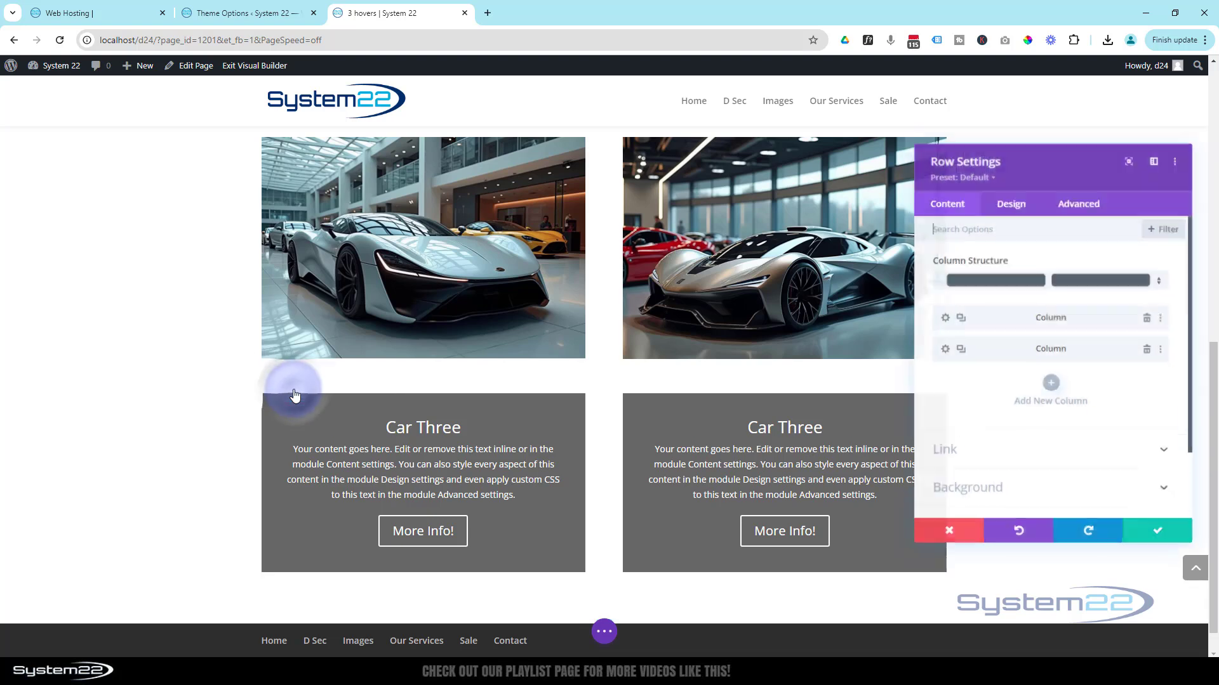
pyautogui.click(944, 318)
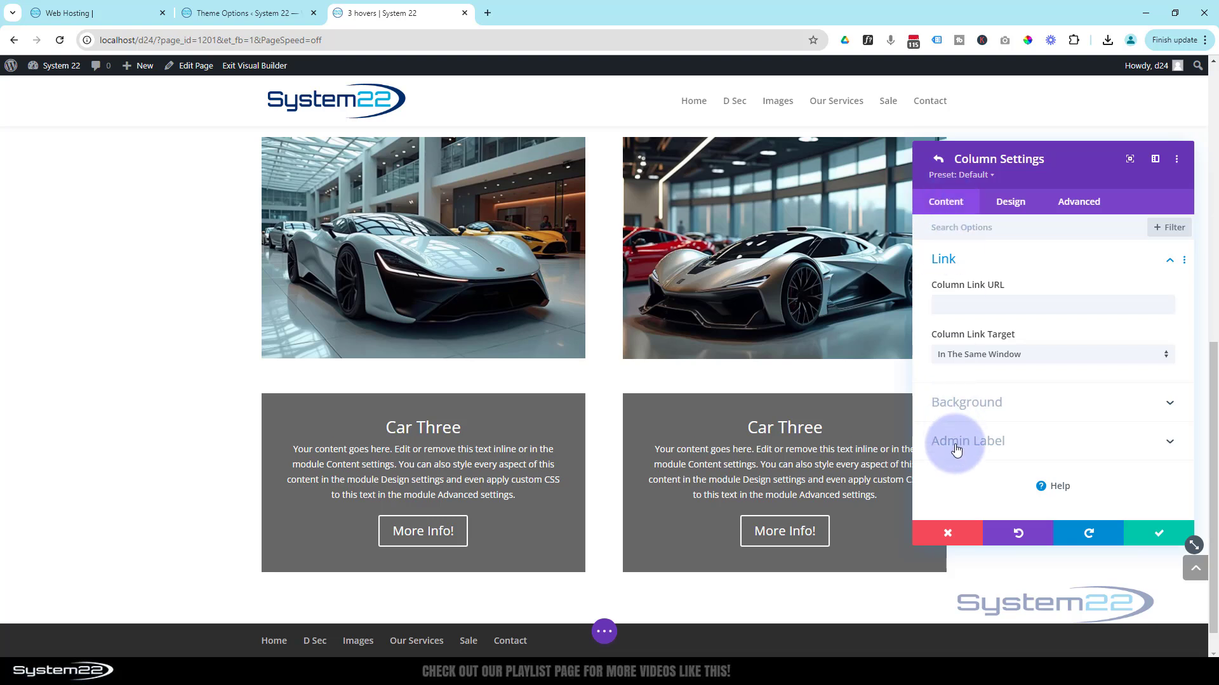
pyautogui.click(992, 403)
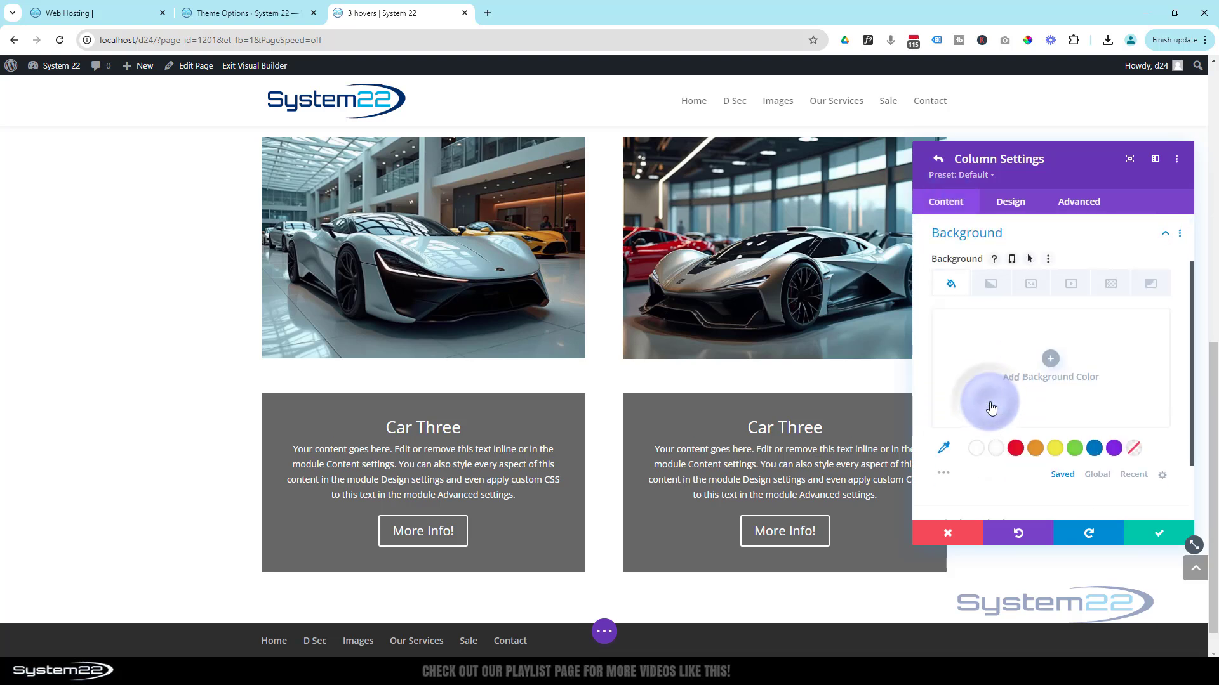
pyautogui.click(1031, 284)
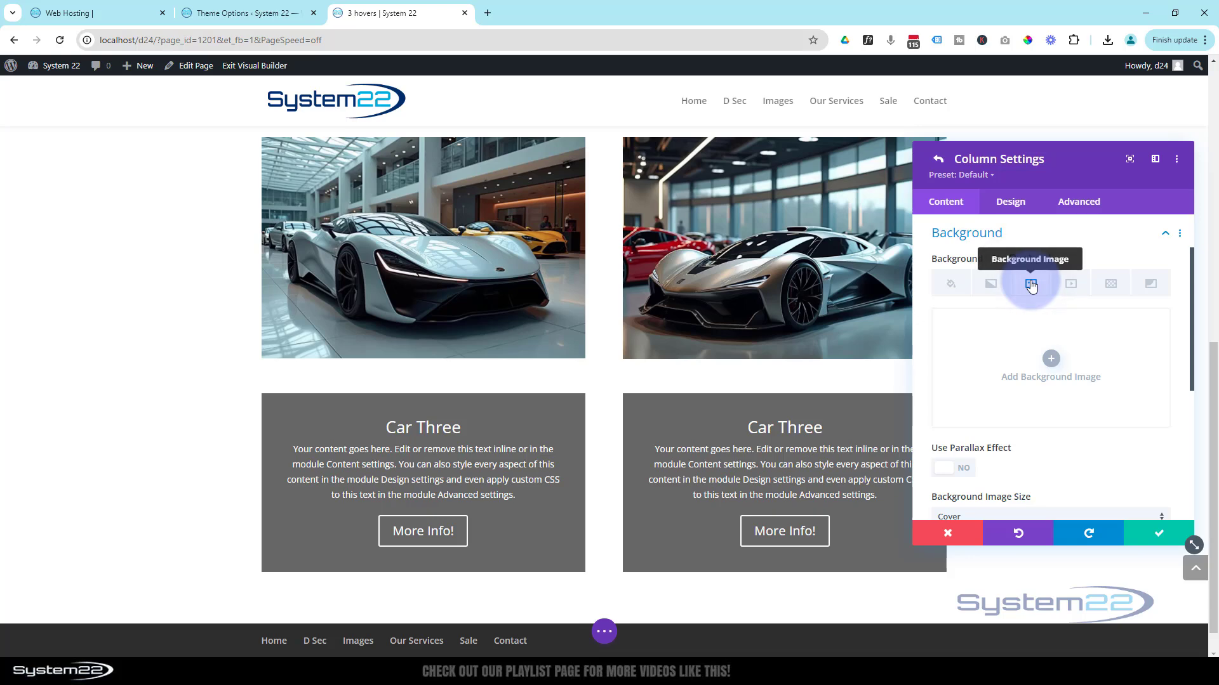
pyautogui.click(1051, 359)
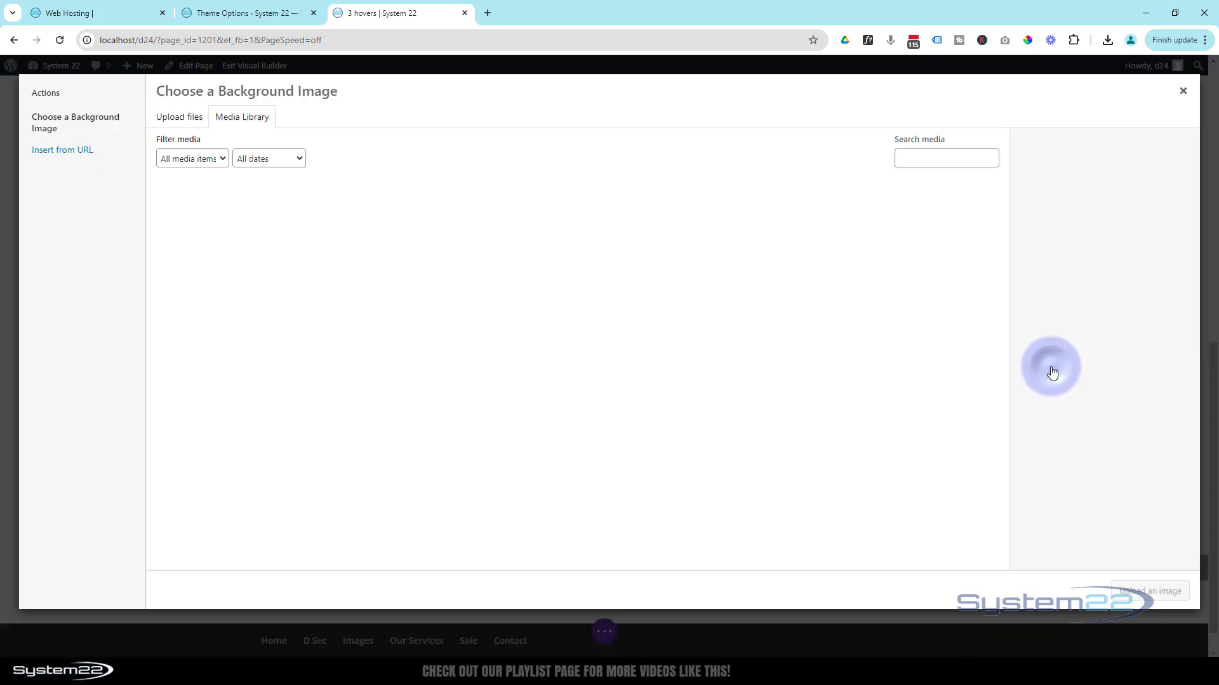
pyautogui.click(475, 315)
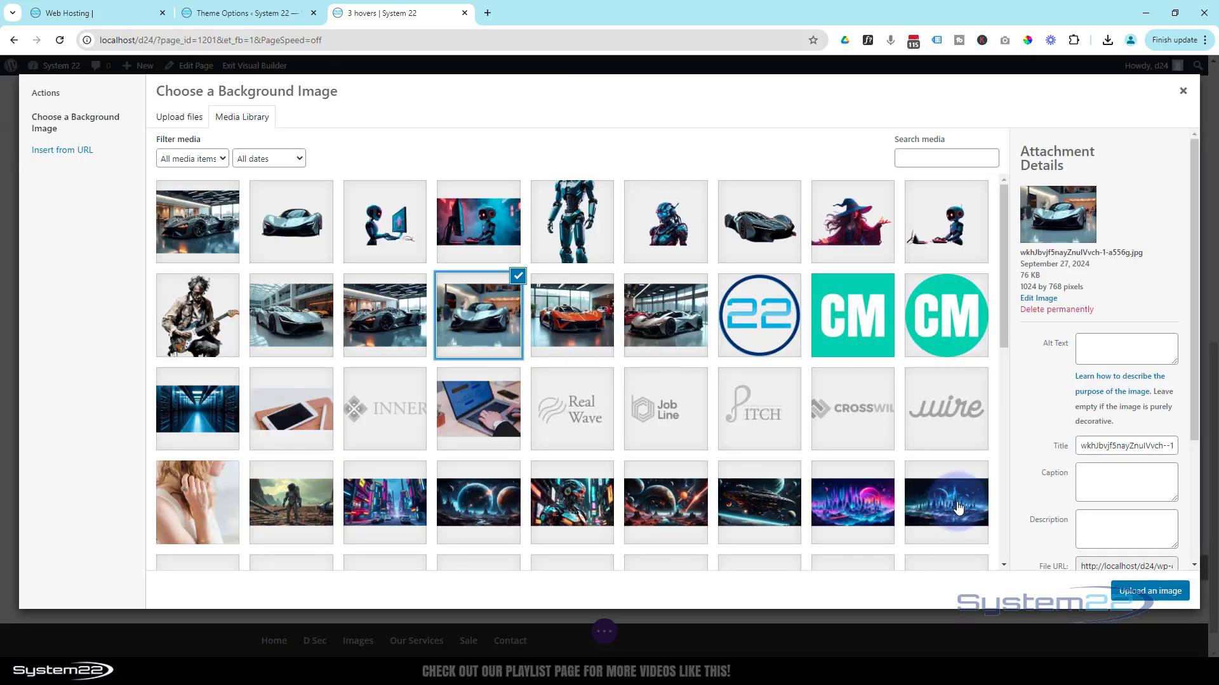
pyautogui.click(1149, 591)
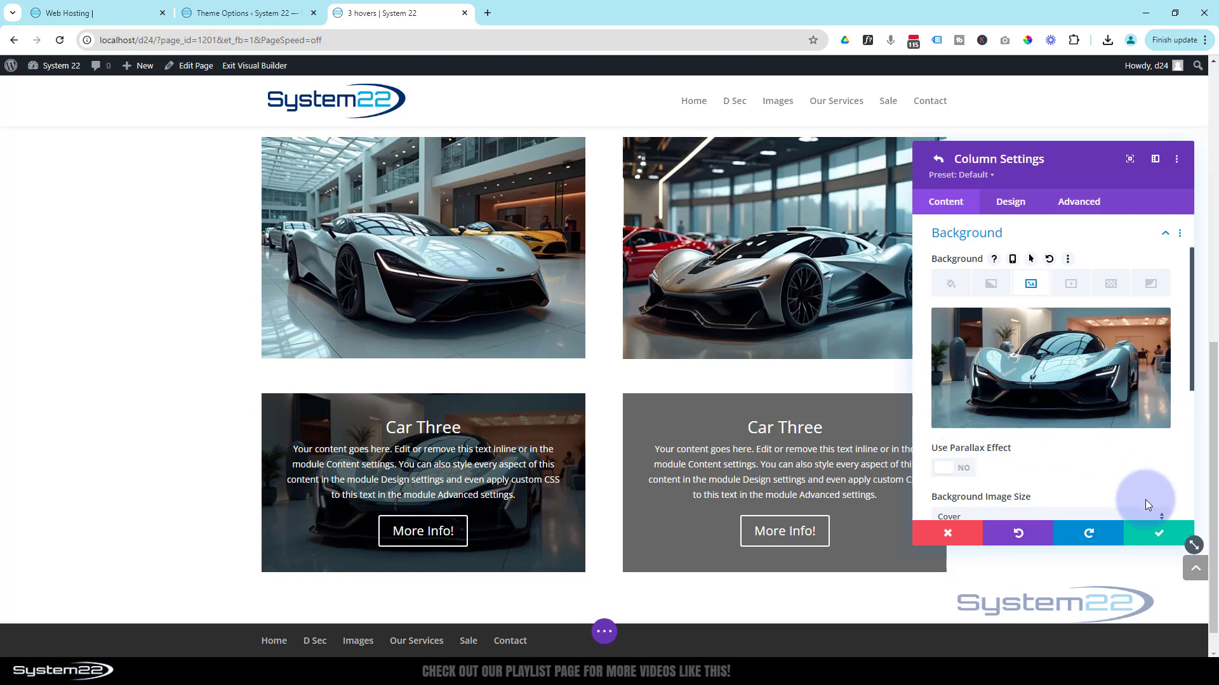
pyautogui.click(1155, 537)
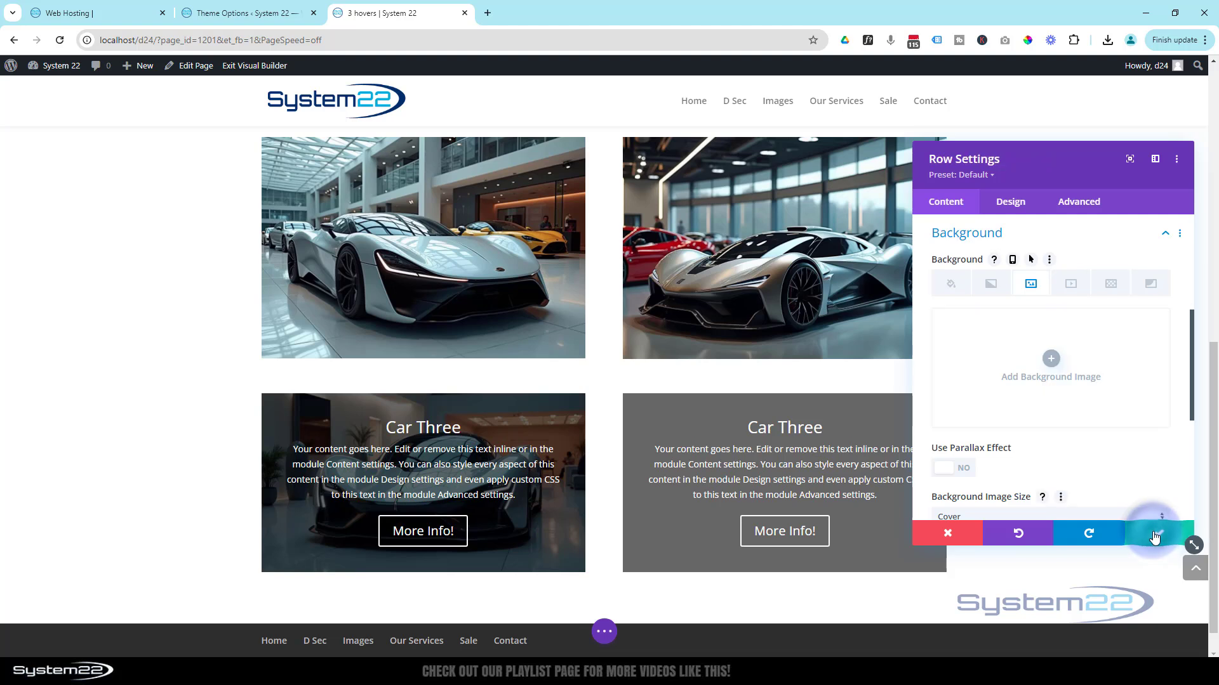
# - Set the row's second column background image to the orange car from the media library and save the column and row
pyautogui.scroll(4, 1040, 401)
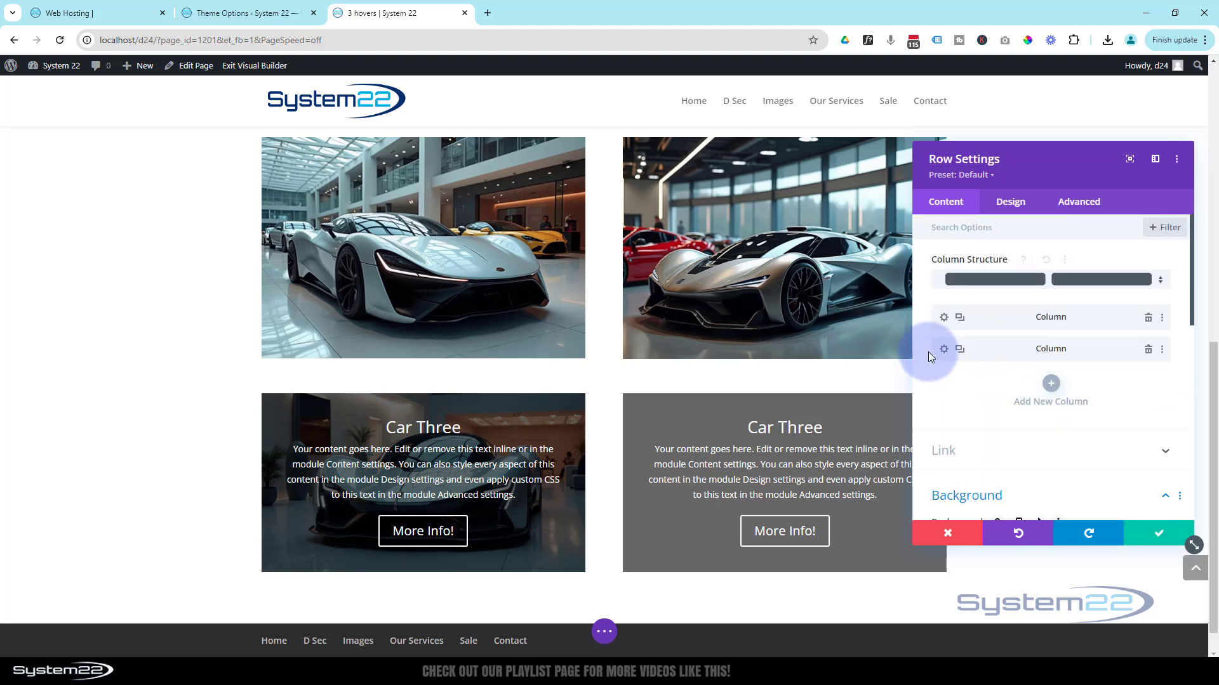
pyautogui.click(944, 351)
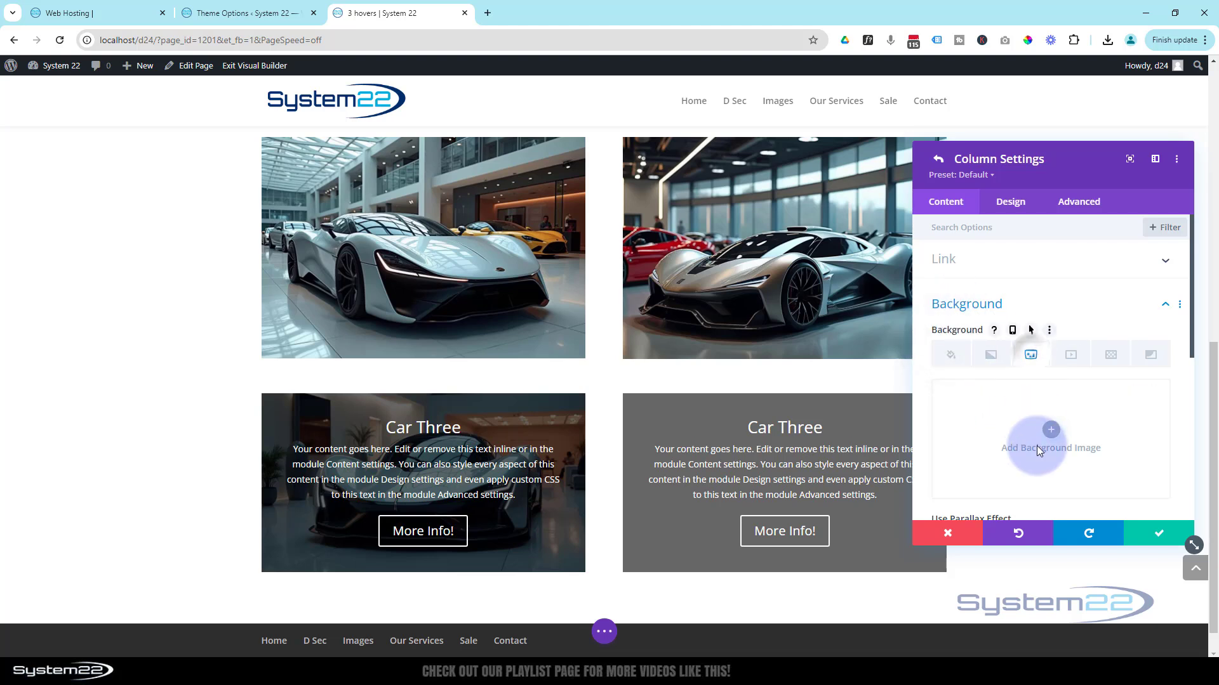
pyautogui.click(1051, 439)
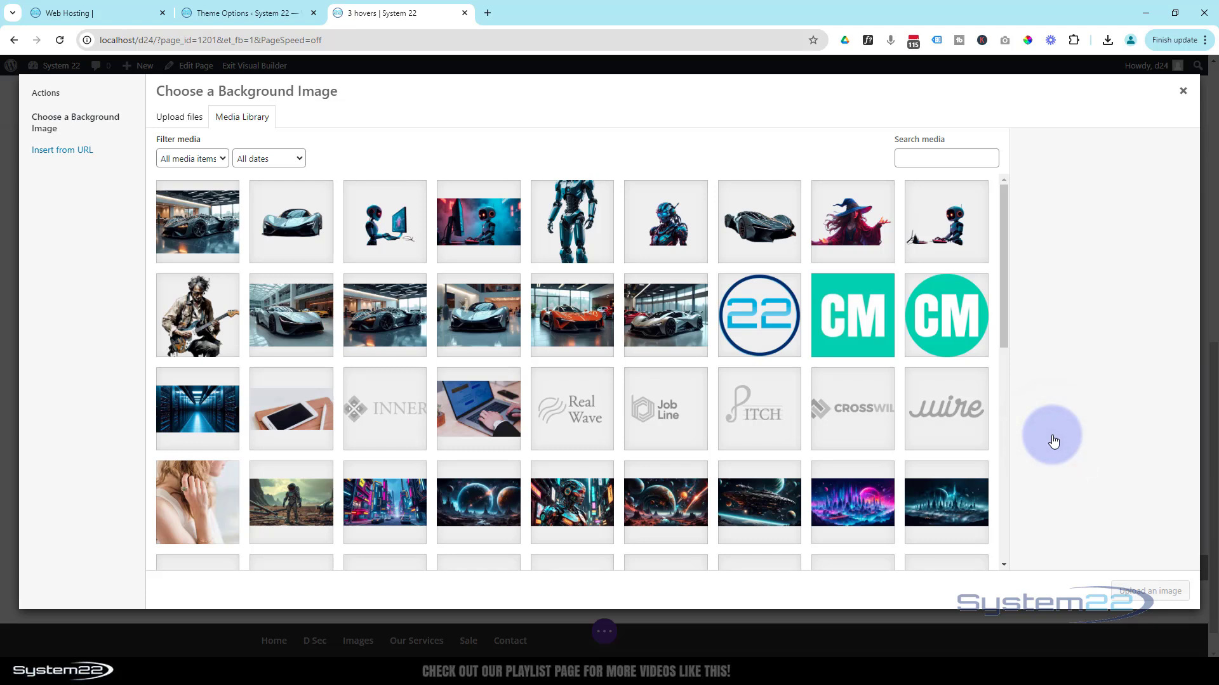
pyautogui.click(595, 324)
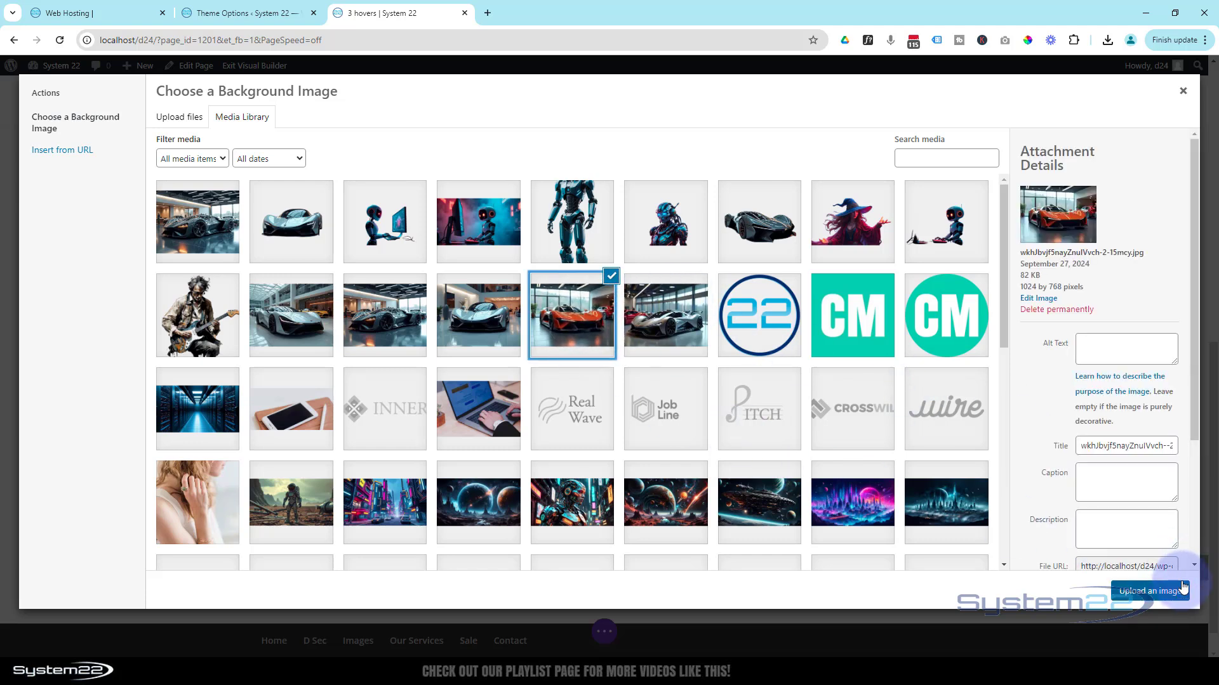
pyautogui.click(1150, 591)
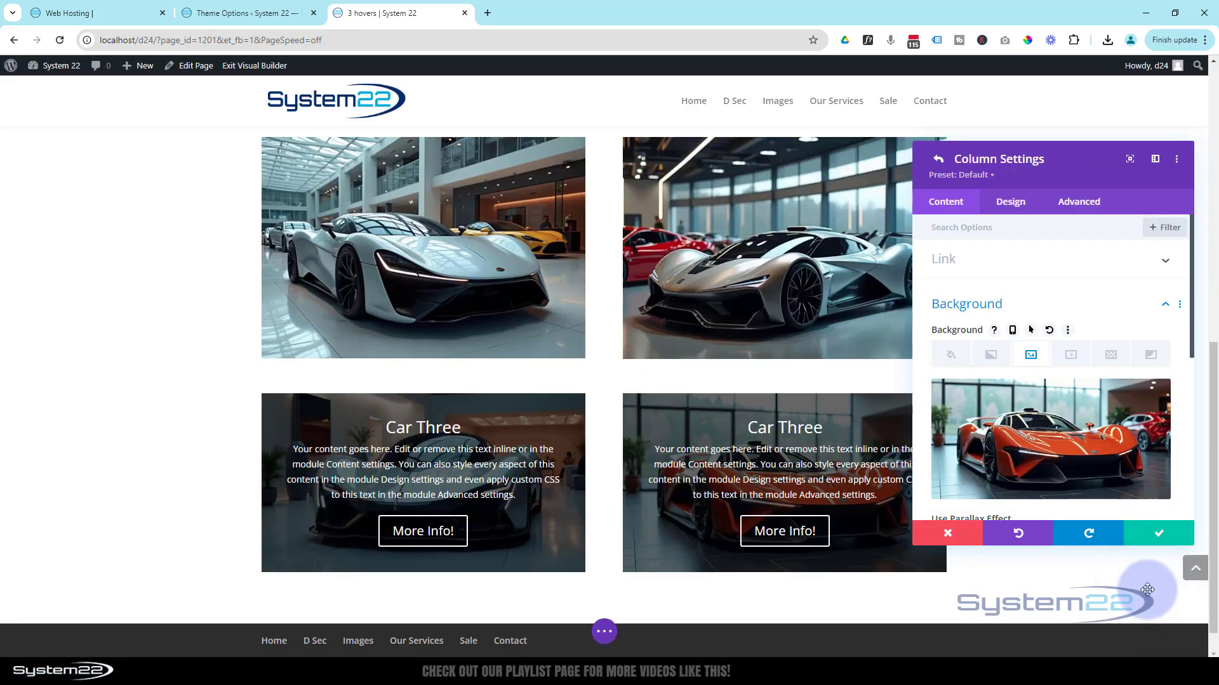
pyautogui.click(1171, 541)
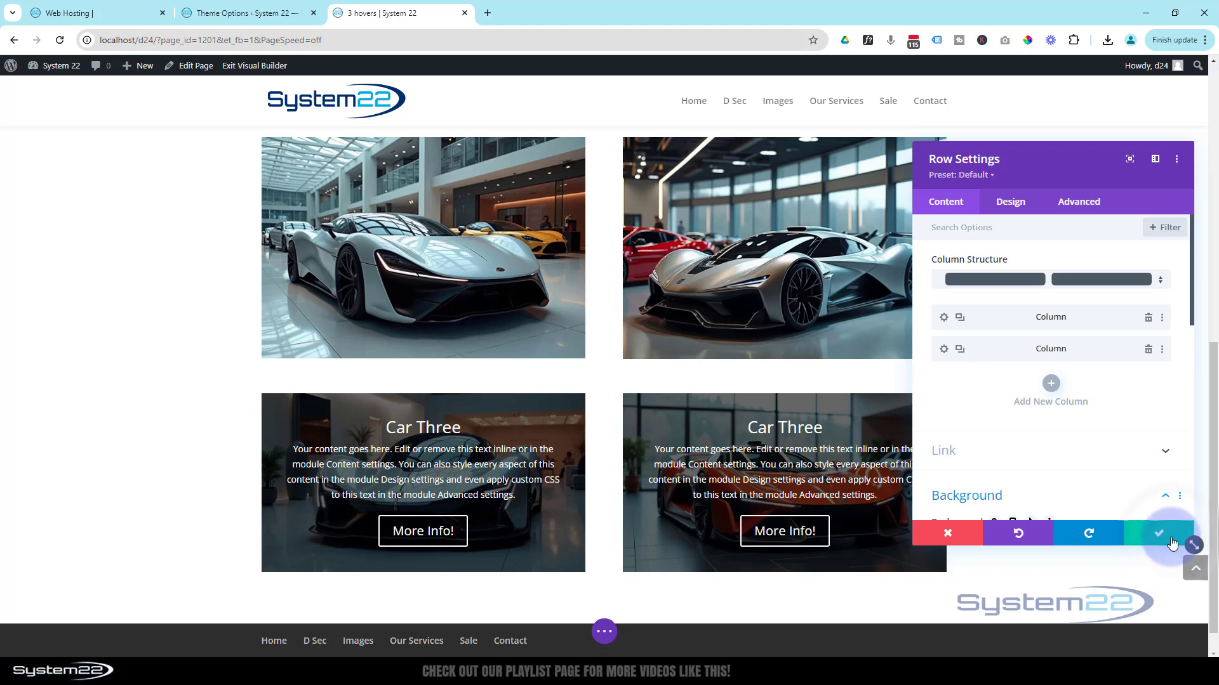
pyautogui.click(1171, 540)
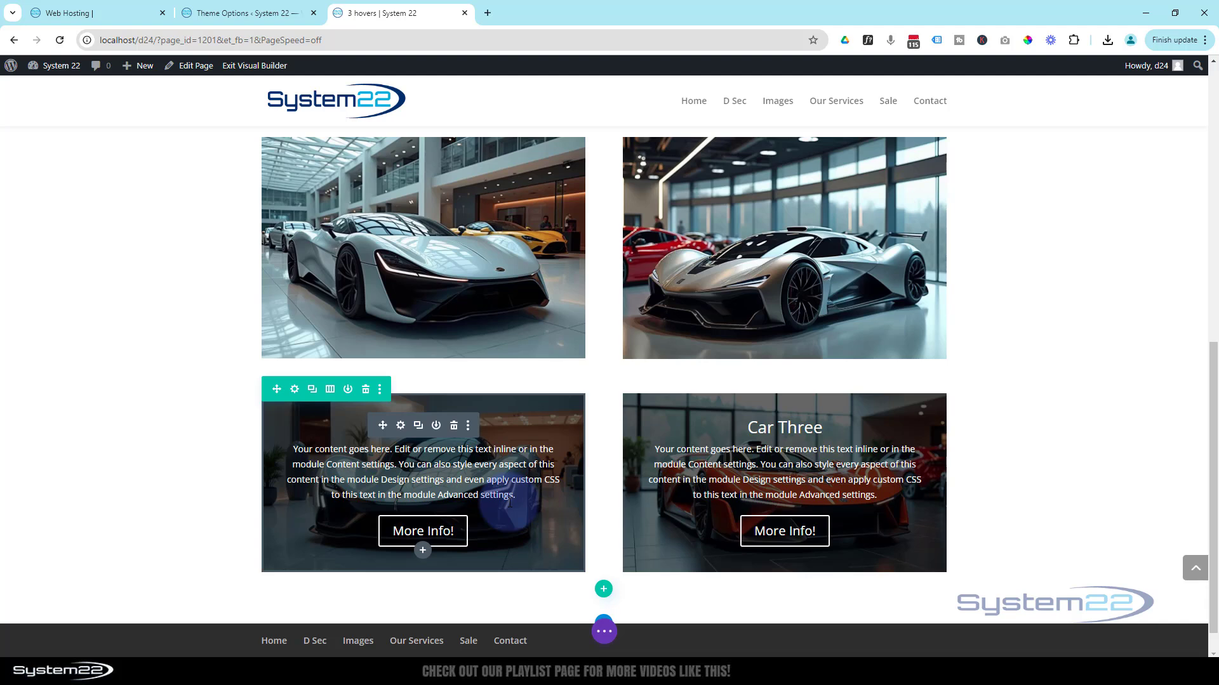
# - Set the first column's Call To Action padding to 50px on all four sides, linking top with bottom and left with right
pyautogui.click(401, 427)
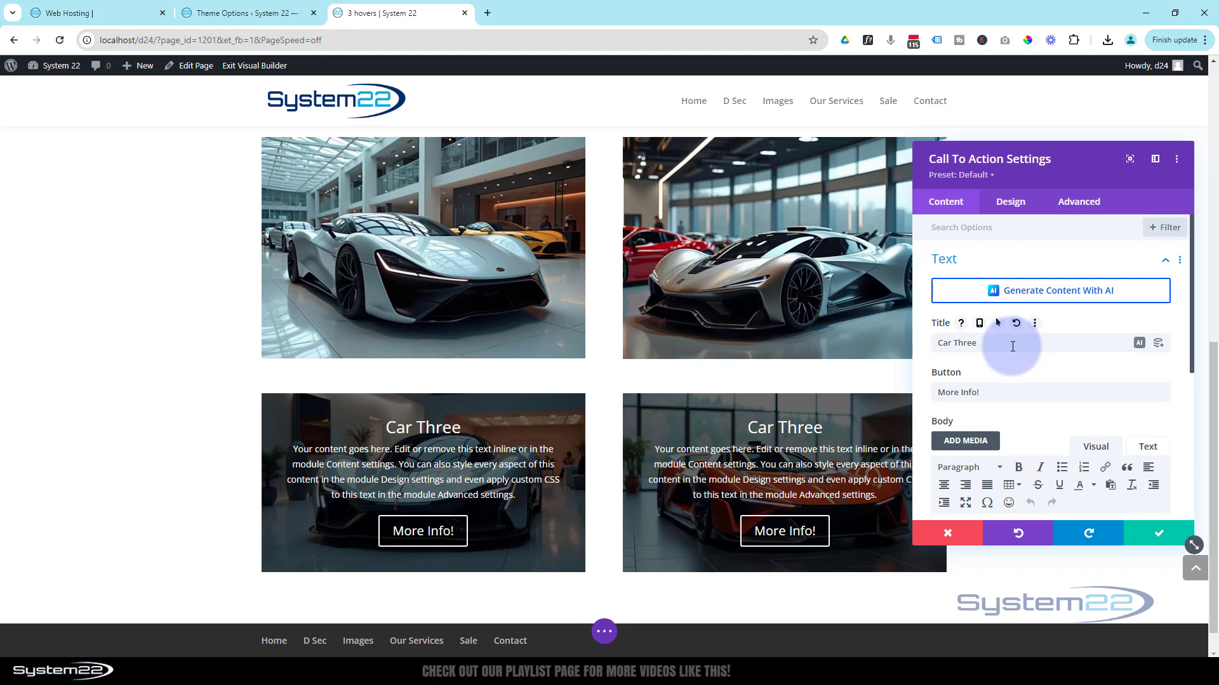
pyautogui.click(1012, 202)
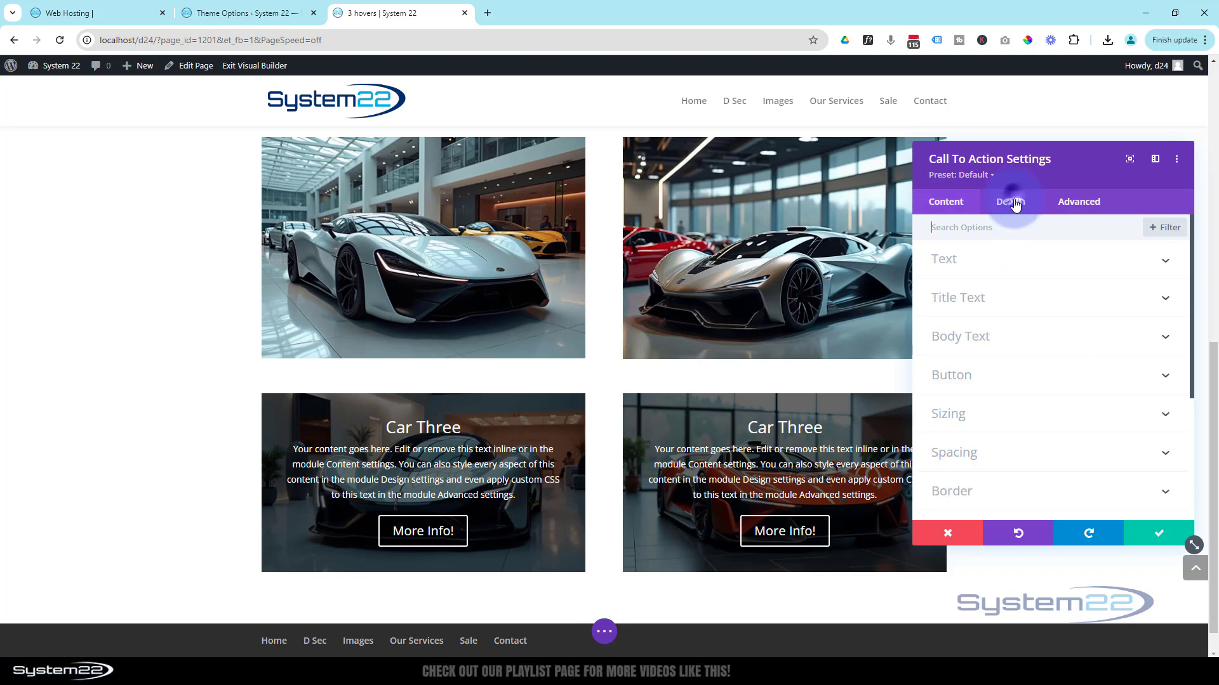
pyautogui.click(1022, 459)
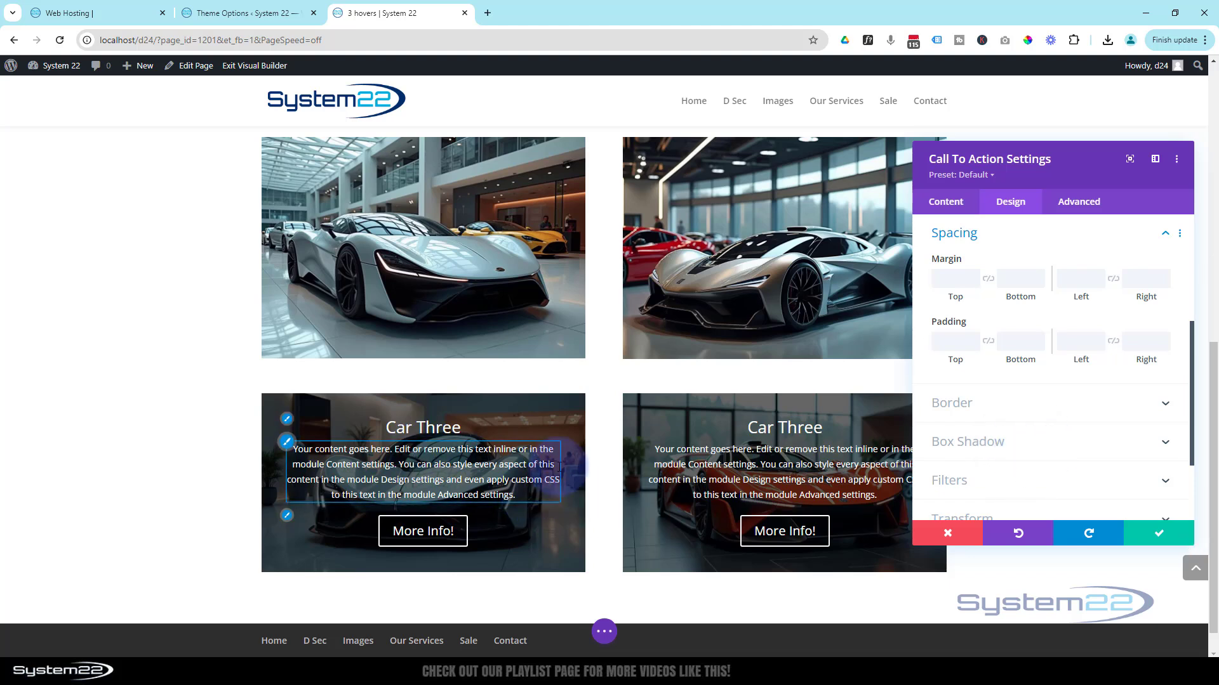
pyautogui.click(950, 338)
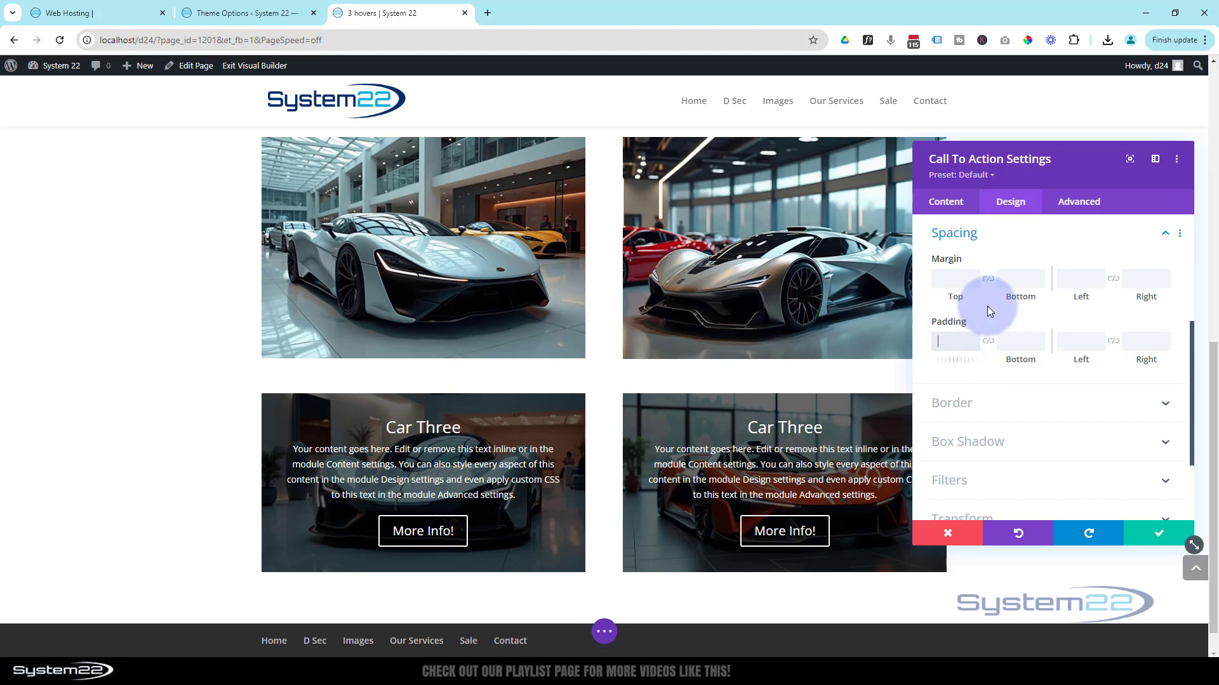
pyautogui.write('50px')
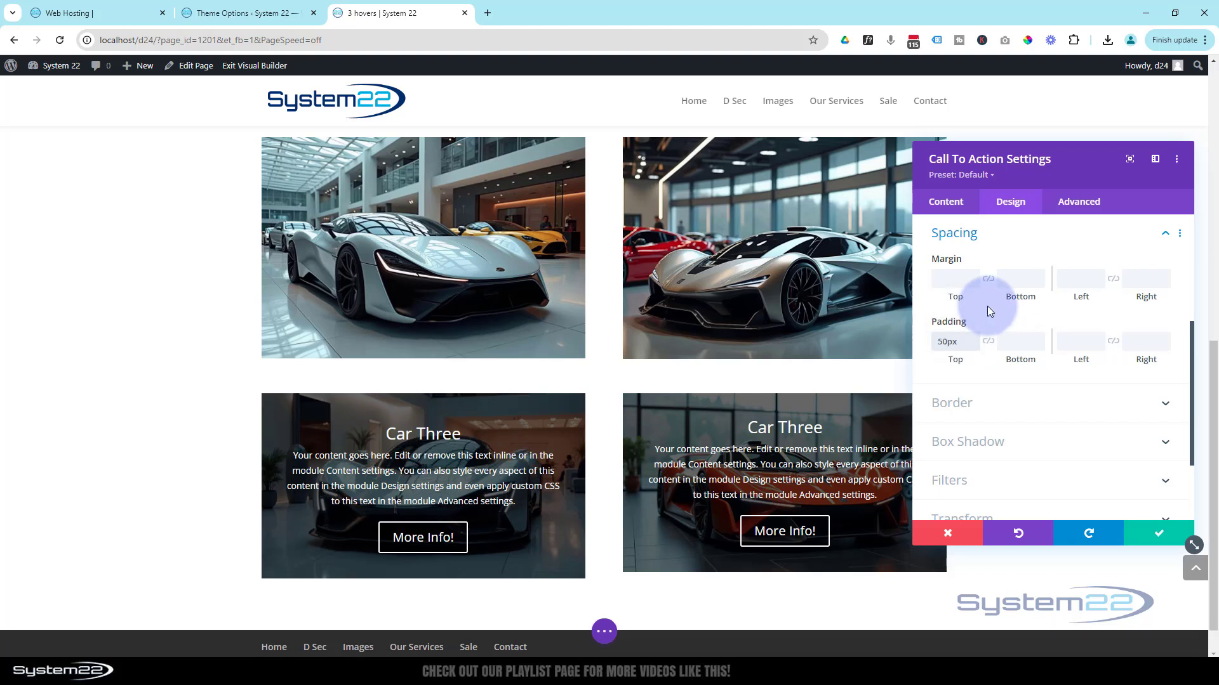
pyautogui.click(989, 342)
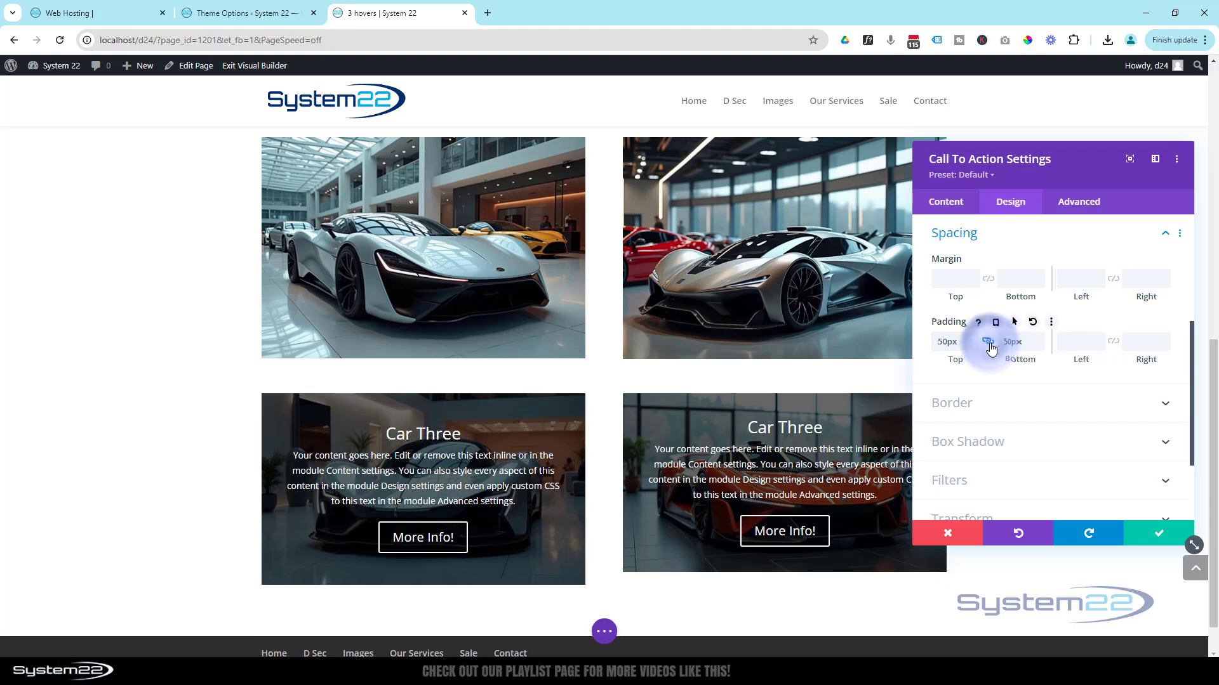
pyautogui.click(1074, 344)
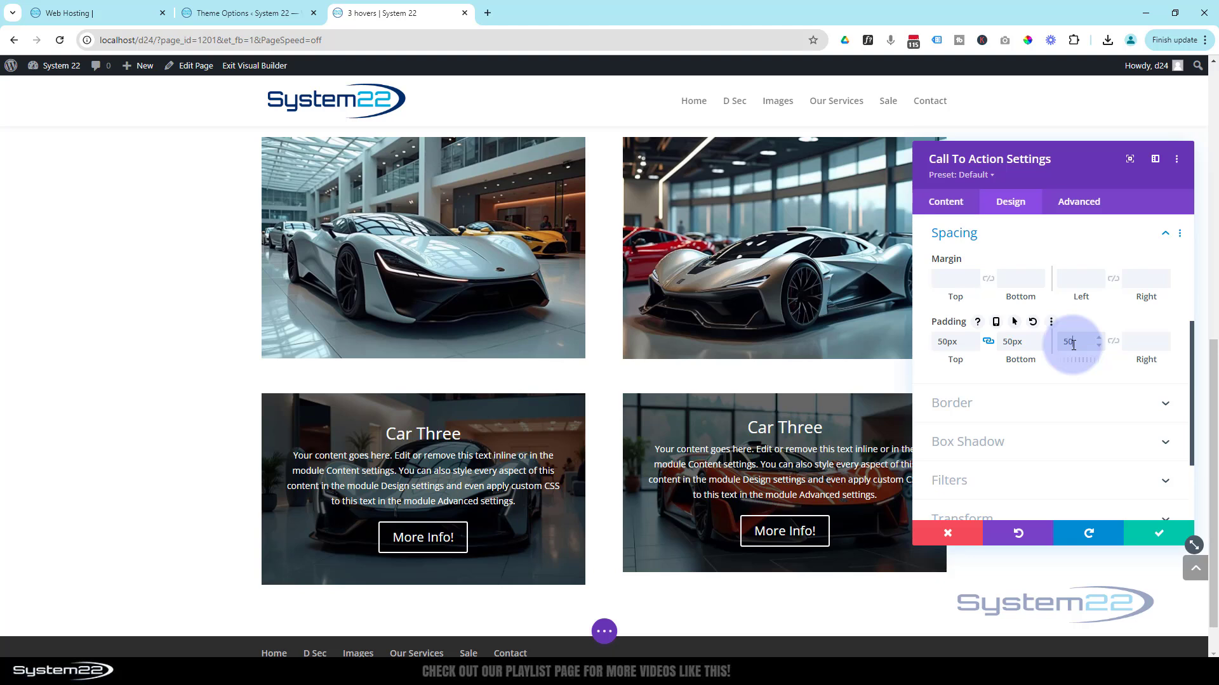
pyautogui.click(1113, 341)
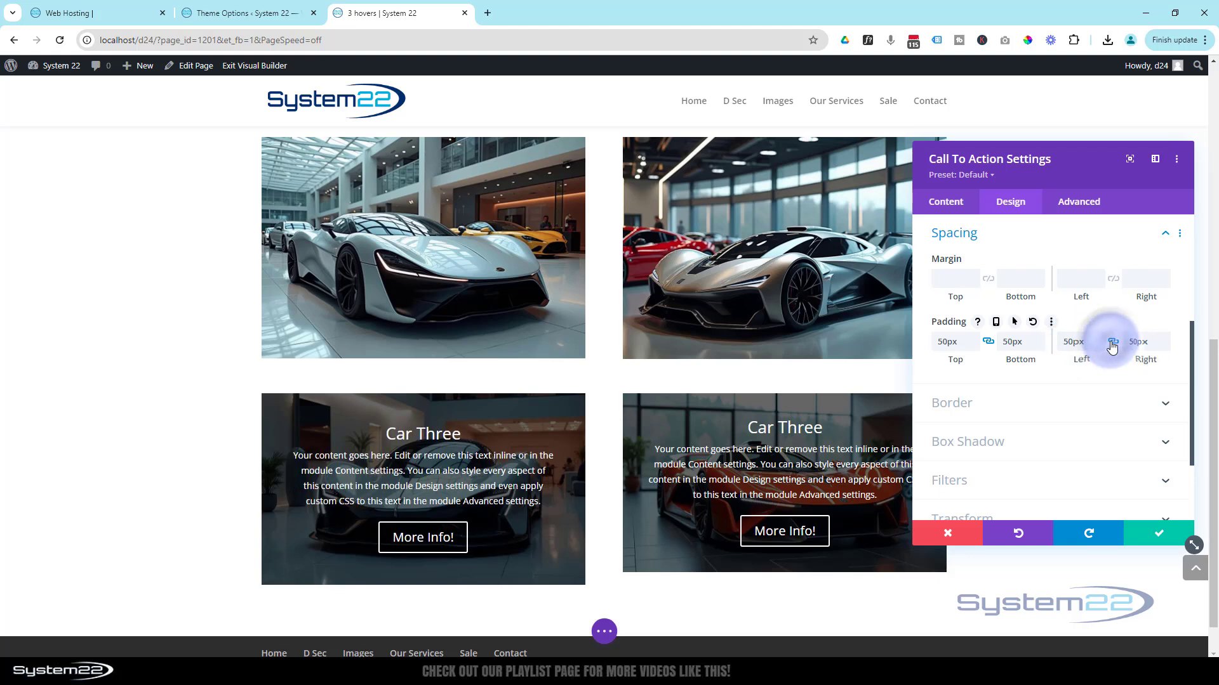
# - Increase the module's linked top and bottom padding to 60px
pyautogui.click(1009, 345)
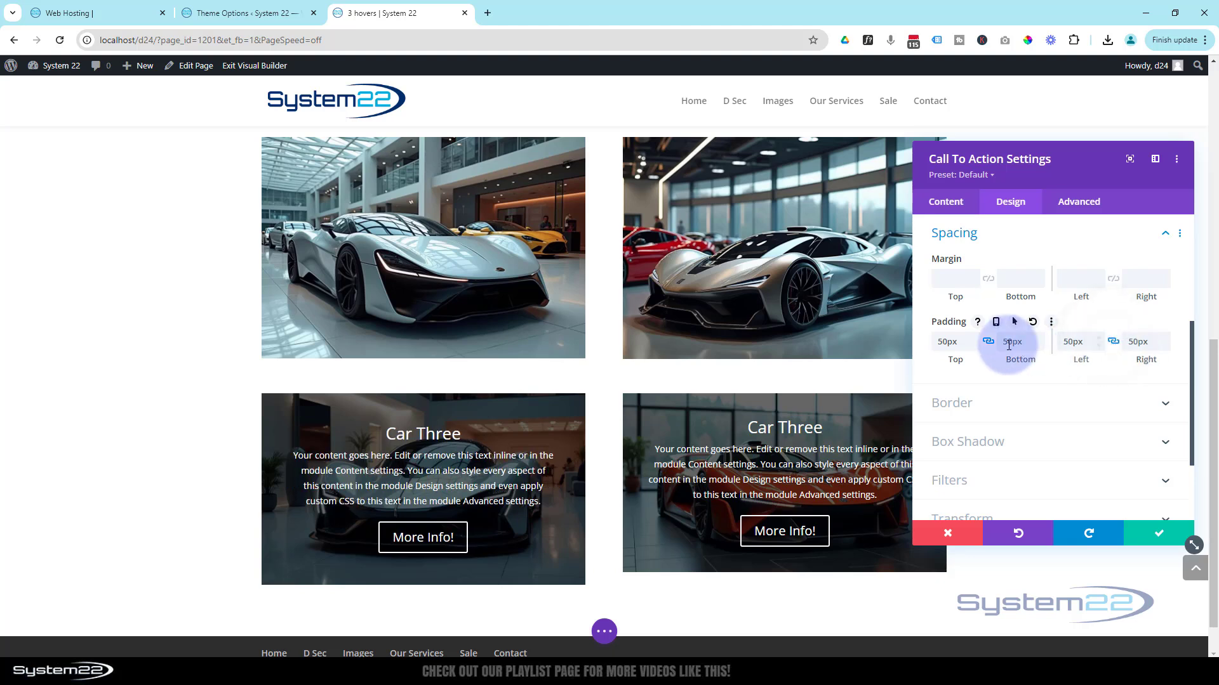
pyautogui.click(974, 338)
pyautogui.click(974, 338)
pyautogui.click(975, 338)
pyautogui.click(975, 337)
pyautogui.click(975, 338)
pyautogui.click(974, 338)
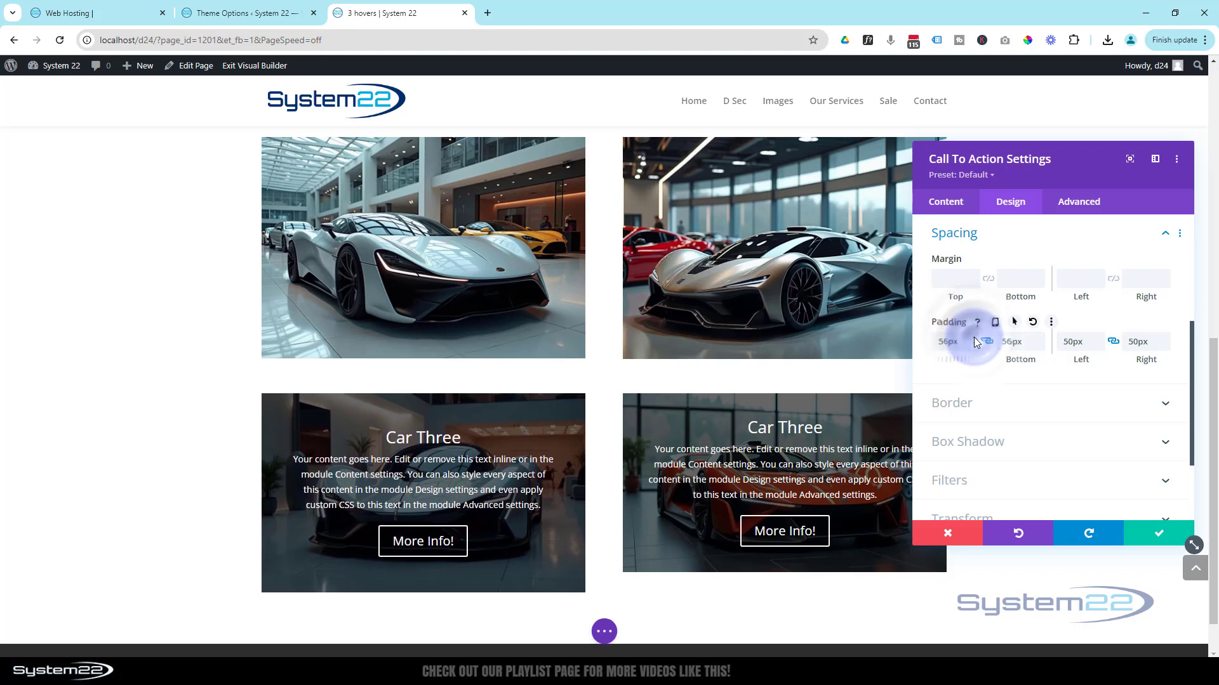
pyautogui.click(974, 337)
pyautogui.click(974, 337)
pyautogui.click(974, 337)
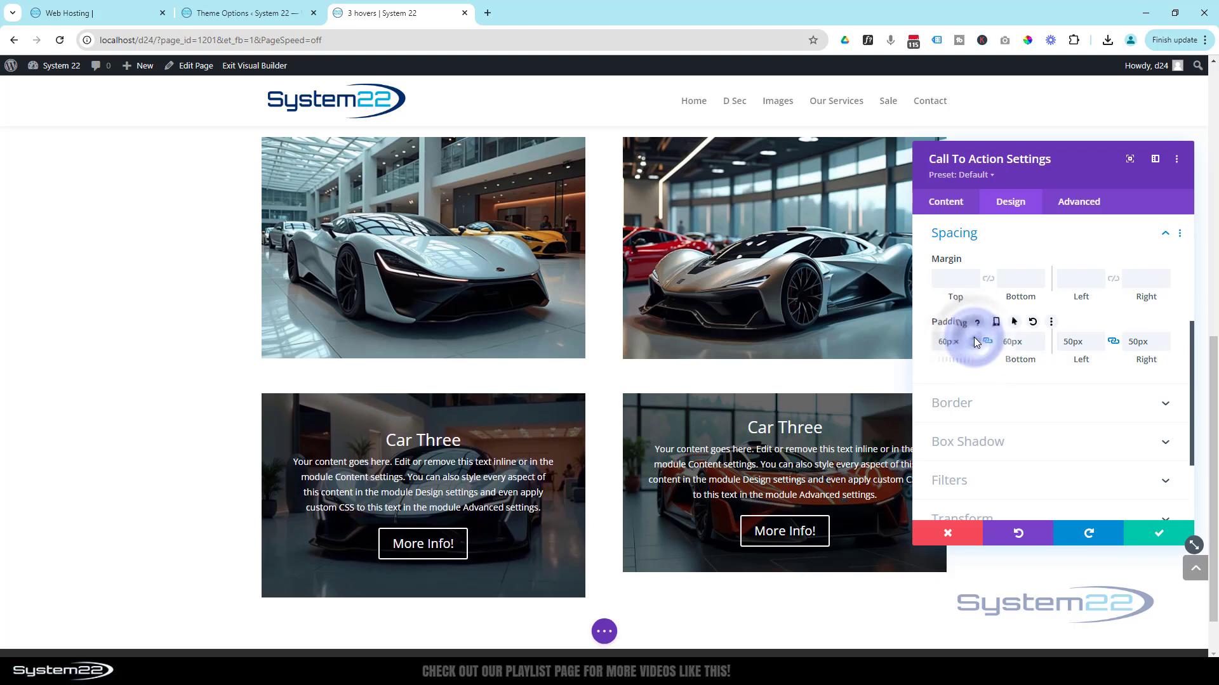
pyautogui.click(975, 338)
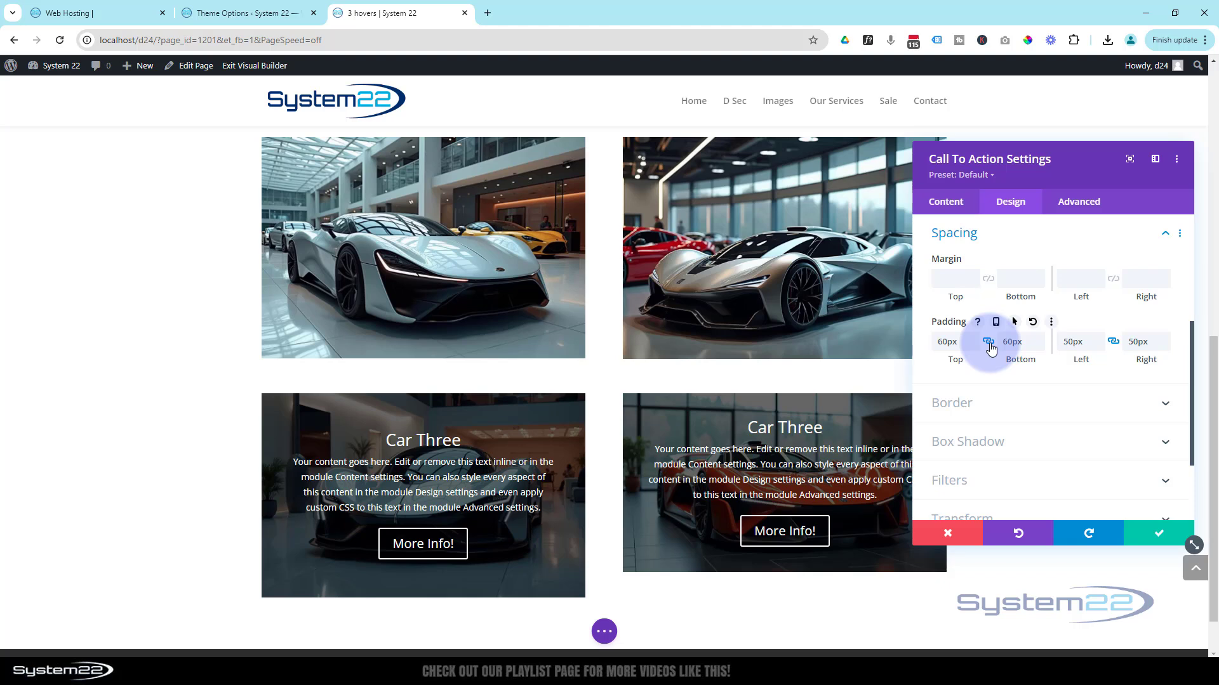
pyautogui.click(1014, 348)
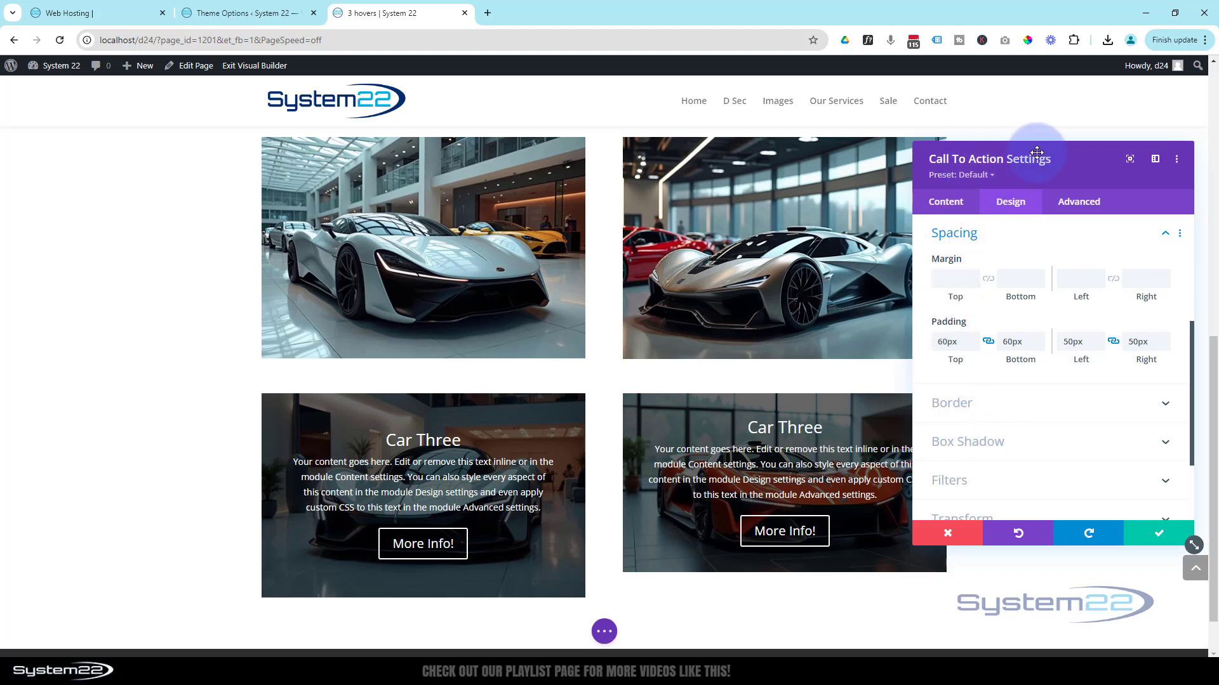
# - Set the Opacity filter of the first column's Call To Action to 0%, trying 0% and 100% first to compare
pyautogui.click(999, 241)
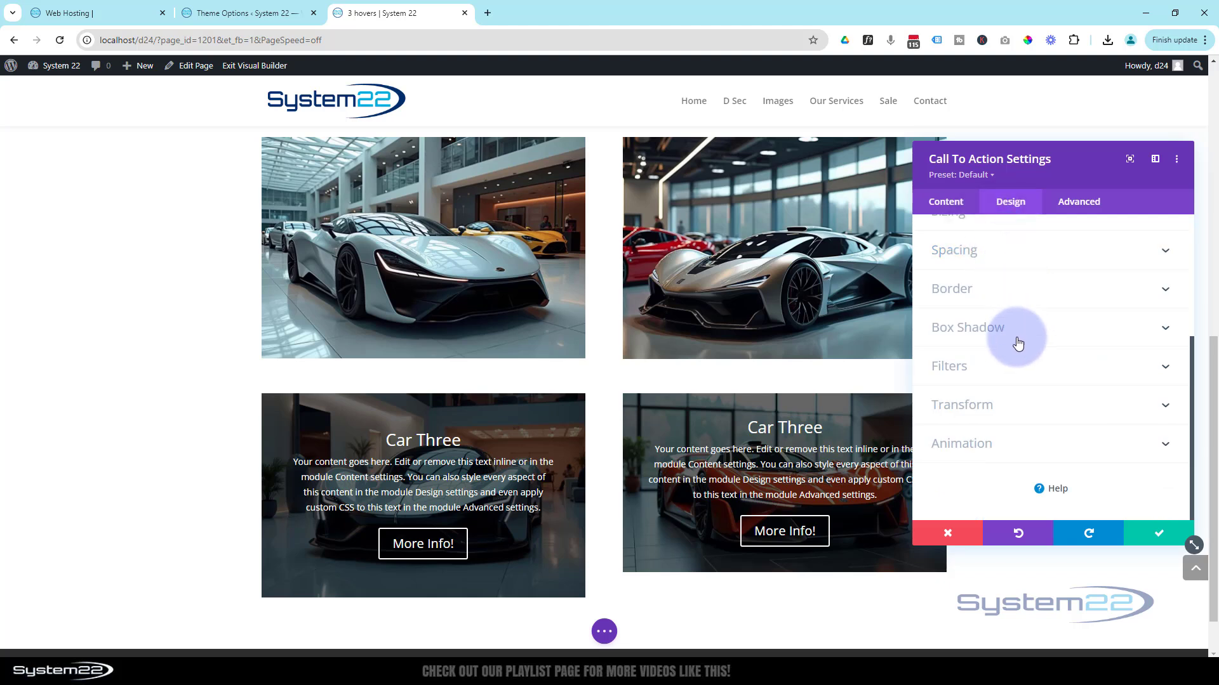
pyautogui.click(997, 374)
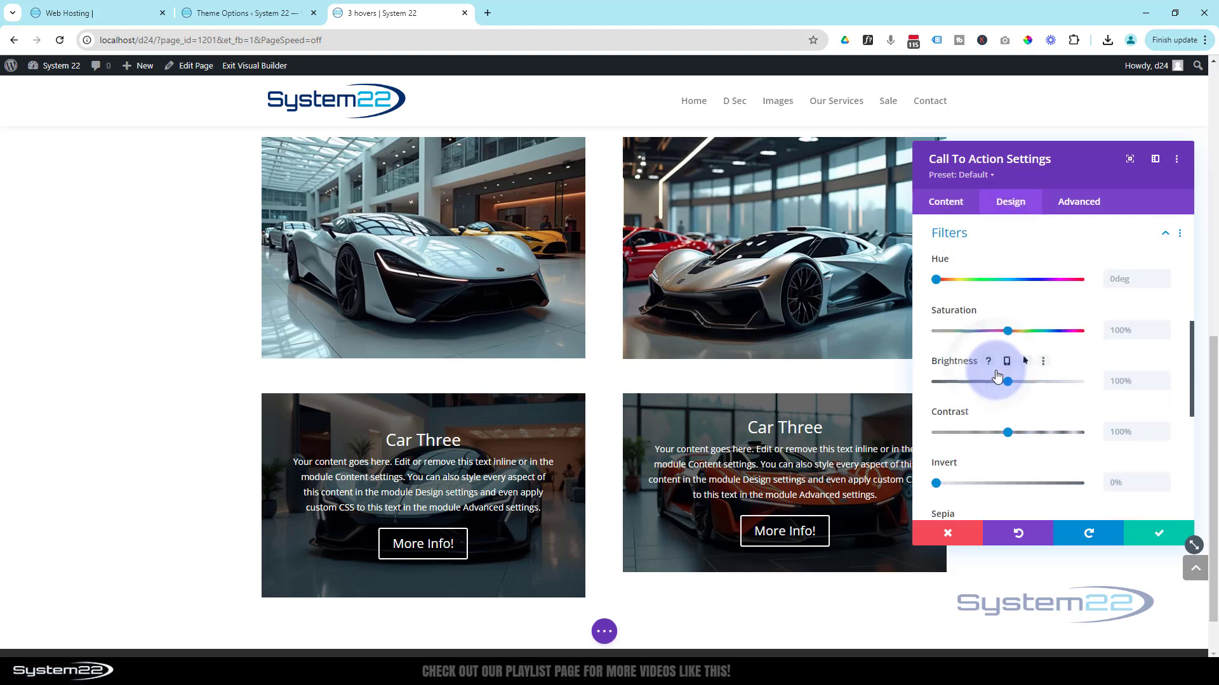
pyautogui.scroll(-5, 1033, 341)
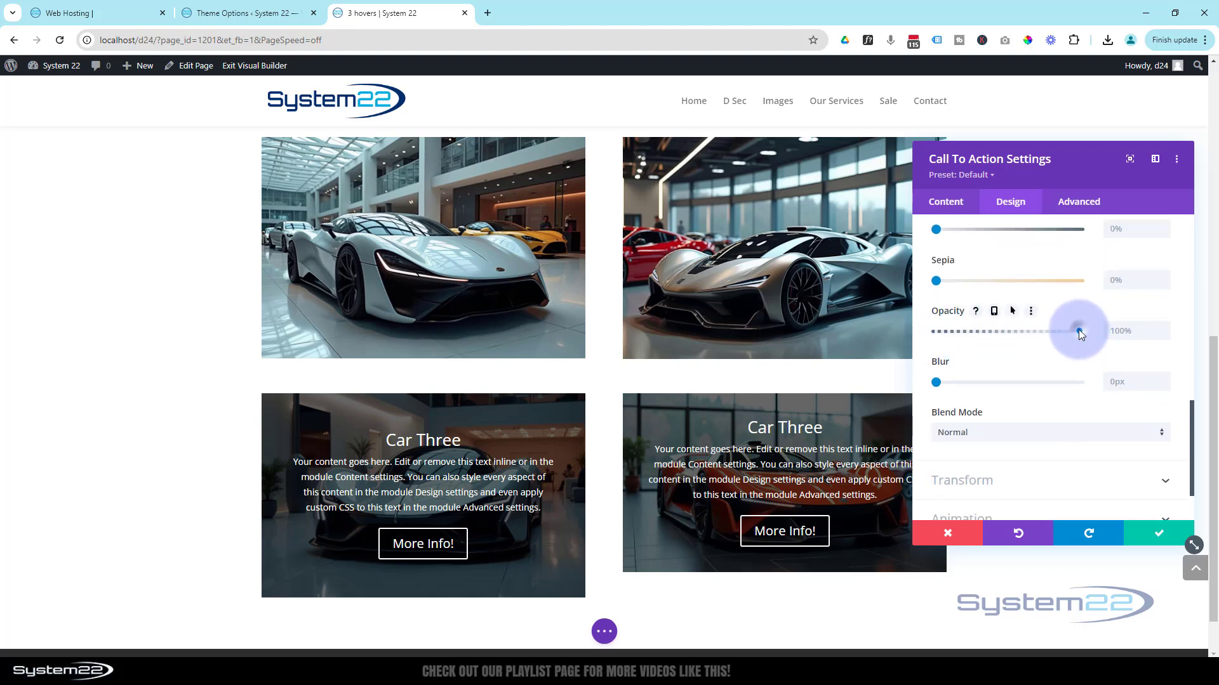
pyautogui.moveTo(1079, 330); pyautogui.dragTo(913, 337)
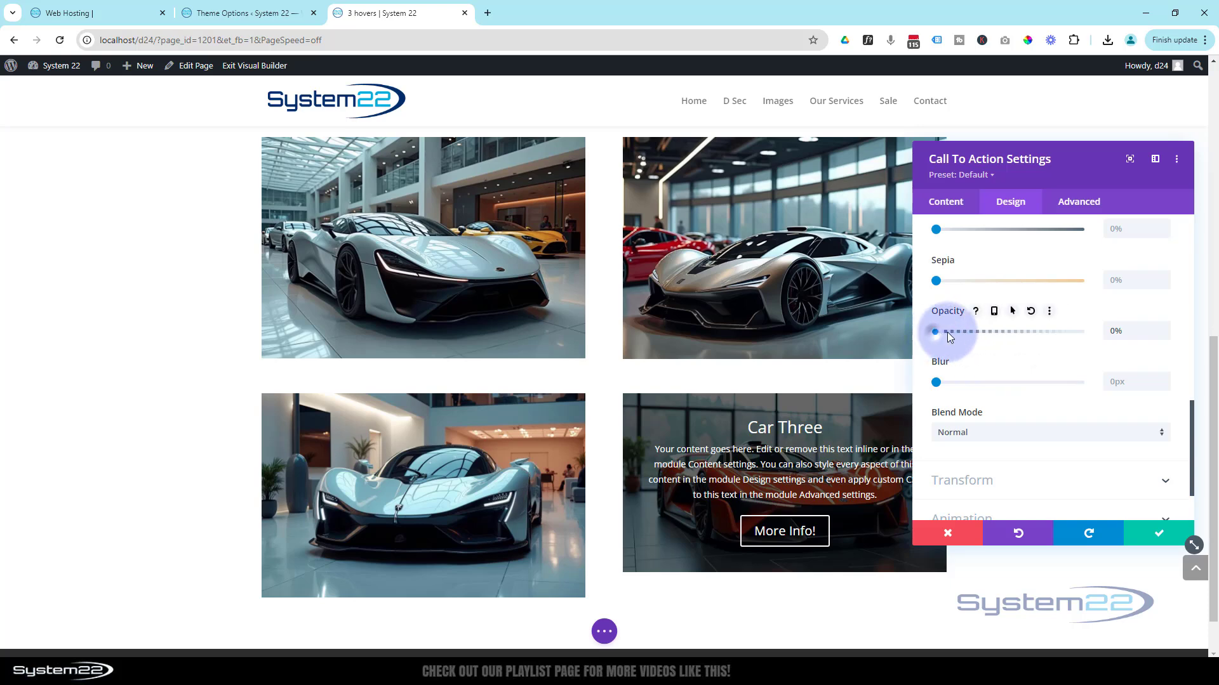
pyautogui.moveTo(949, 337); pyautogui.dragTo(1101, 346)
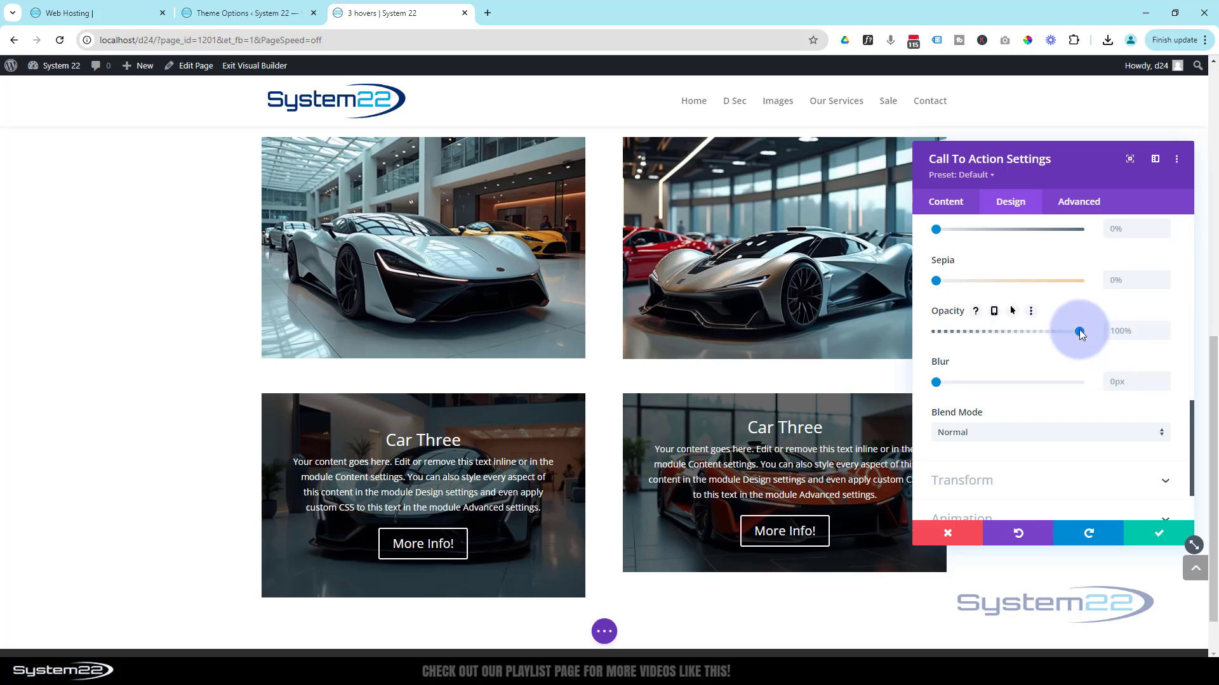
pyautogui.moveTo(1079, 330); pyautogui.dragTo(928, 335)
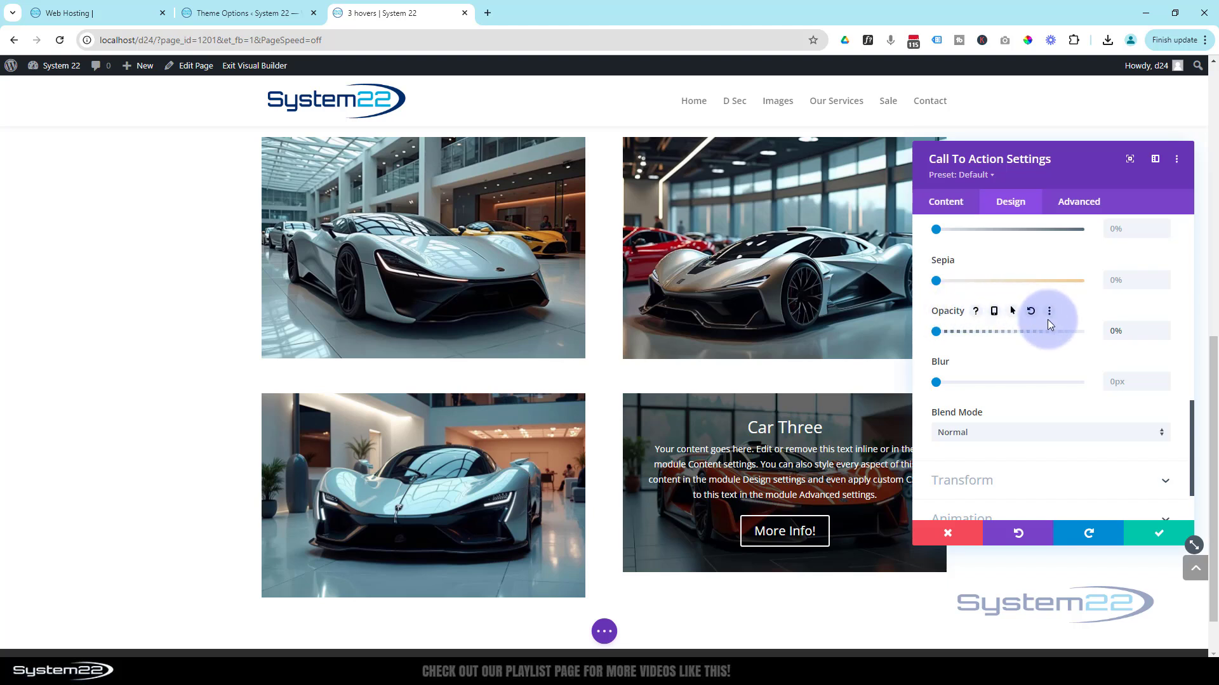
# - Enable hover options for the first column's Call To Action Opacity, set the hover value to 100%, and compare desktop and hover states
pyautogui.click(1012, 313)
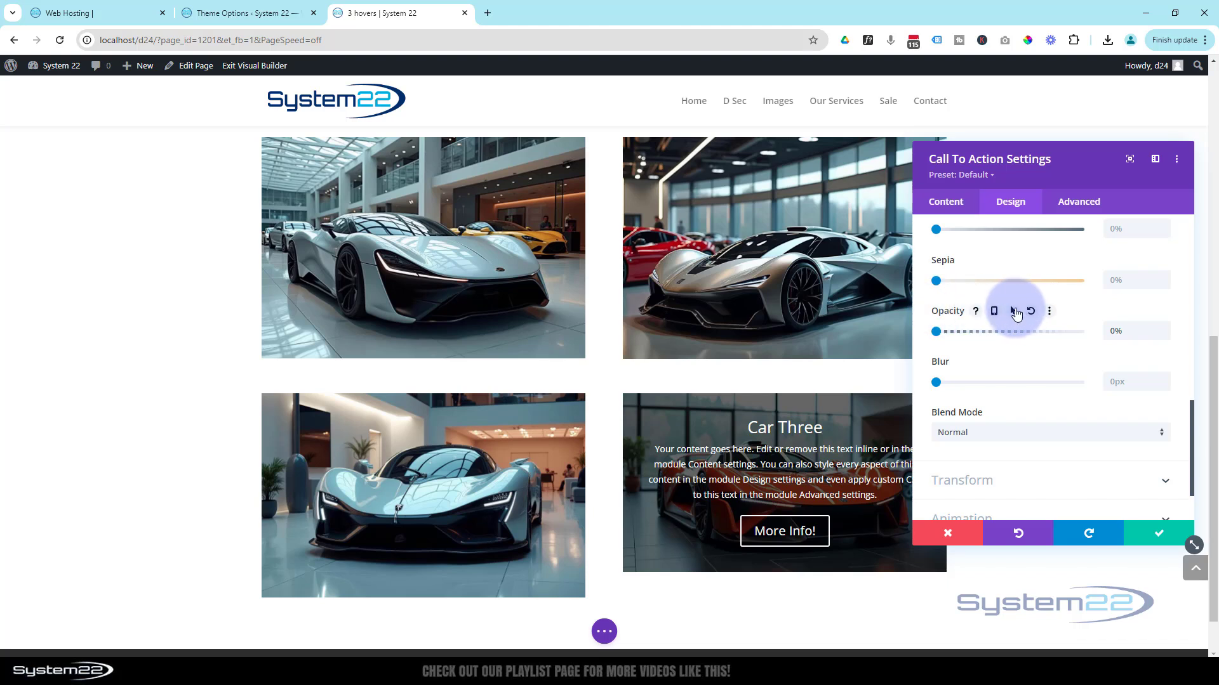
pyautogui.click(994, 338)
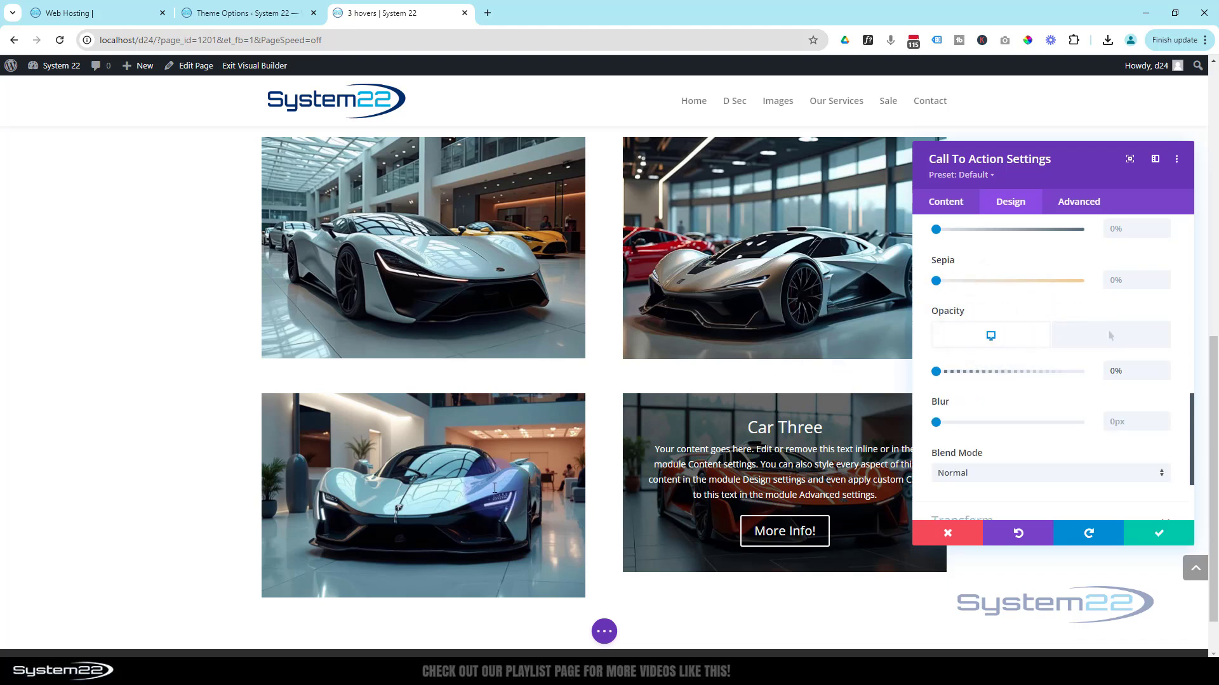
pyautogui.click(961, 384)
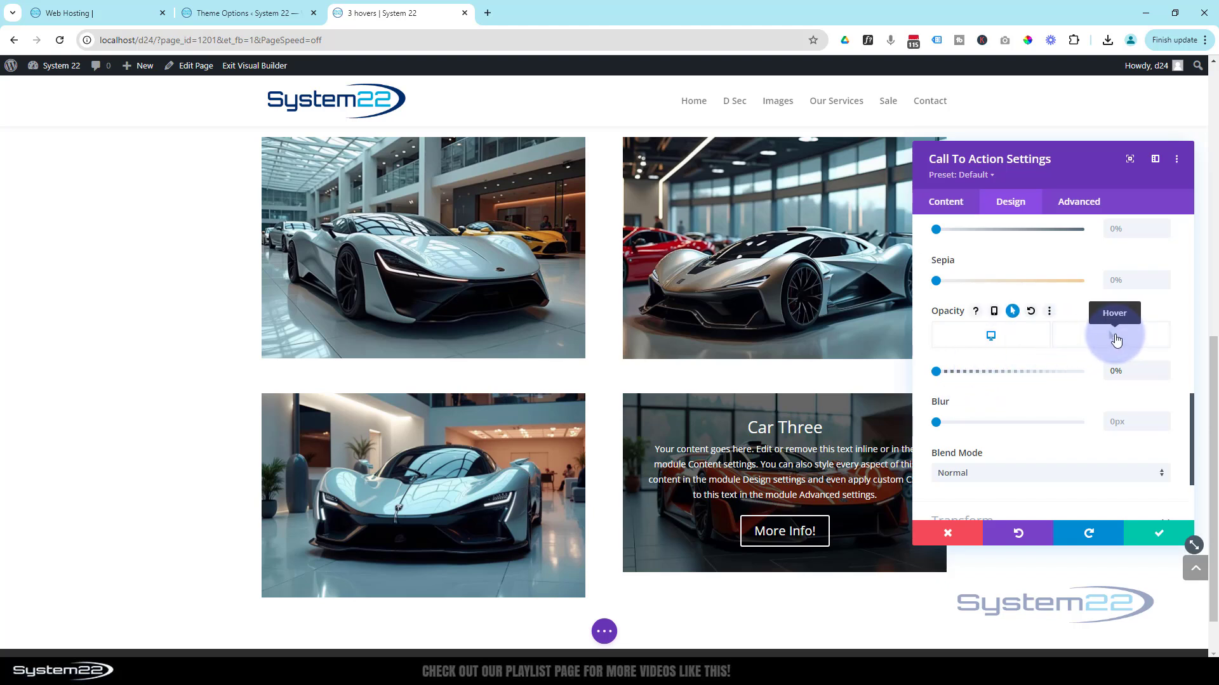
pyautogui.click(1116, 339)
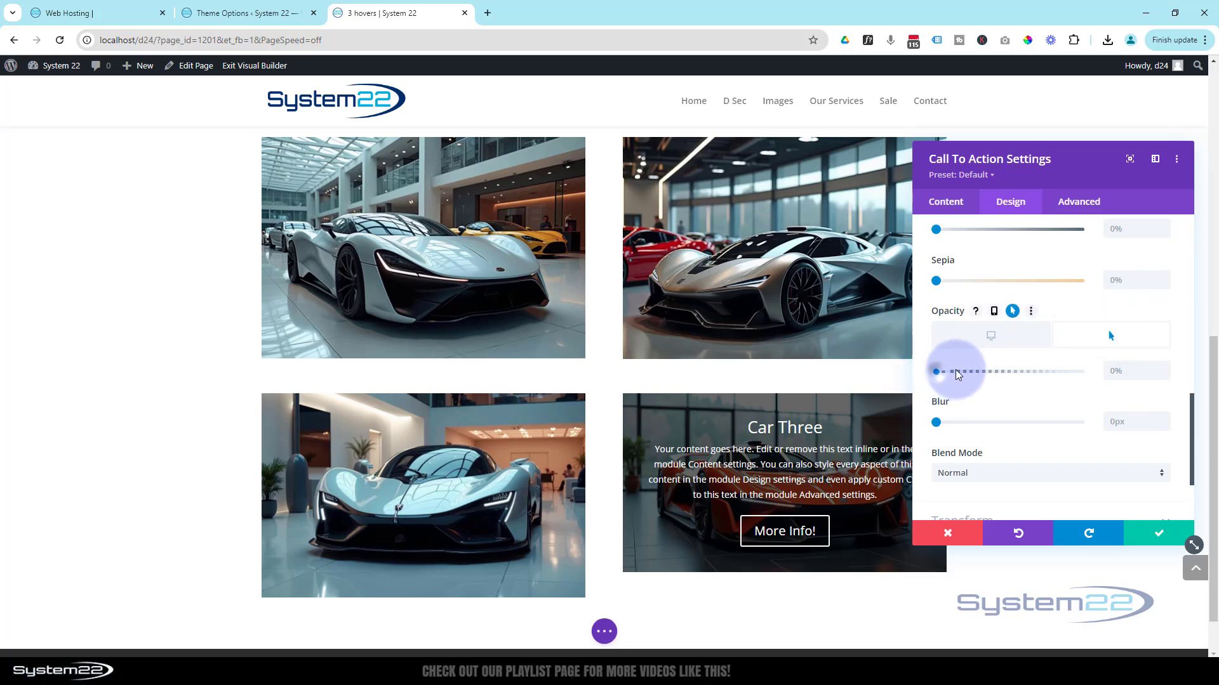
pyautogui.moveTo(958, 374); pyautogui.dragTo(1098, 378)
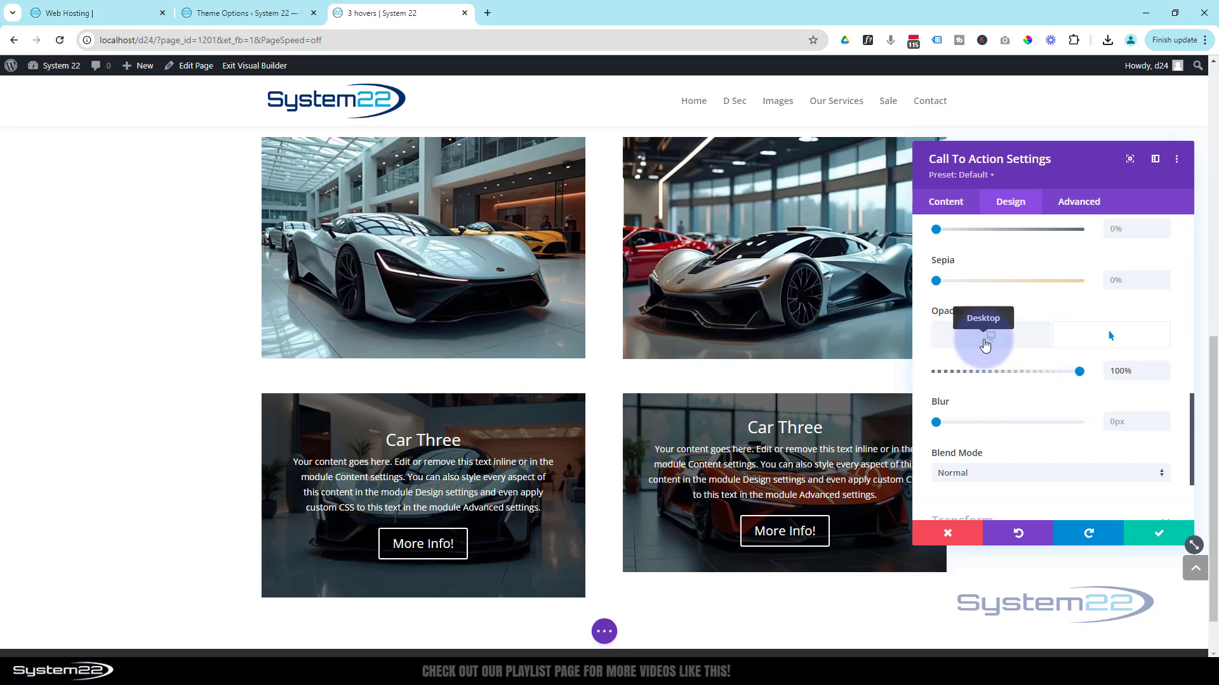
pyautogui.click(985, 344)
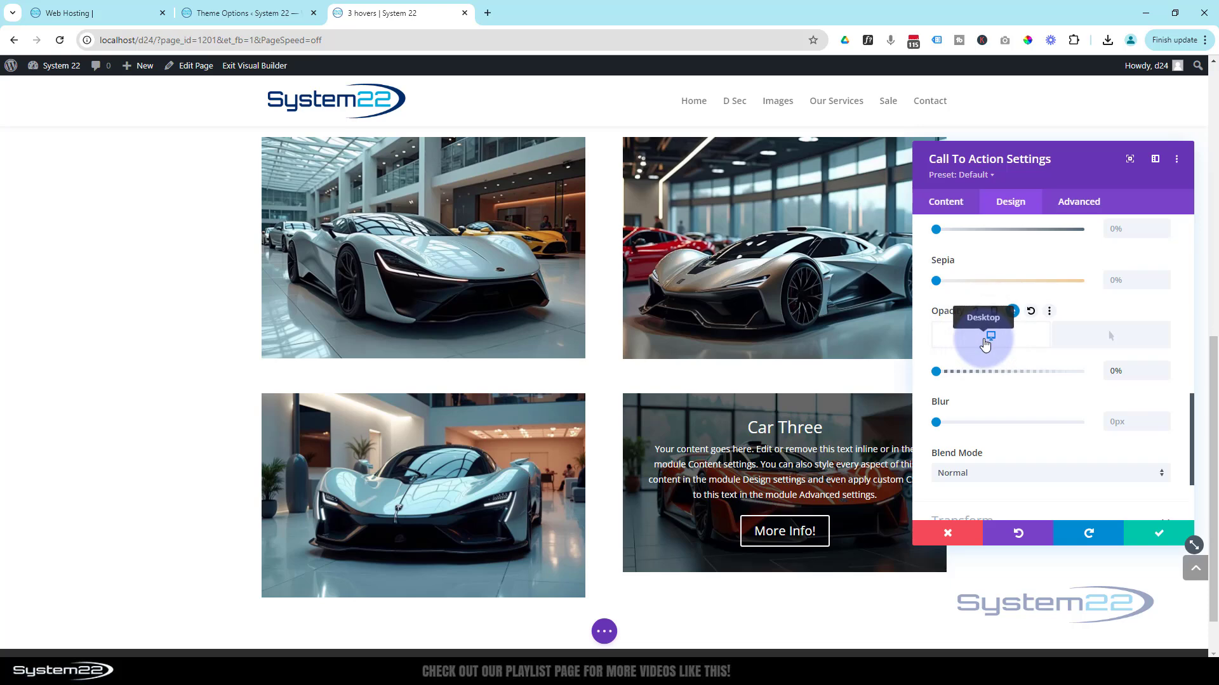
pyautogui.click(1110, 341)
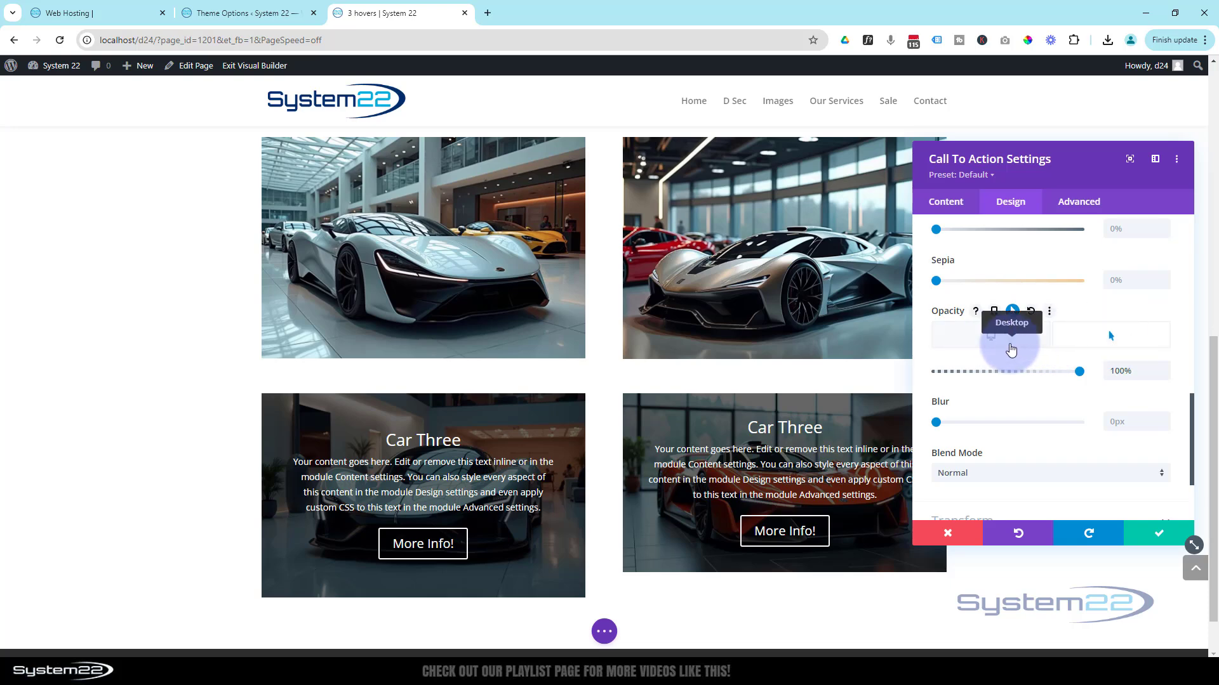
pyautogui.click(1011, 350)
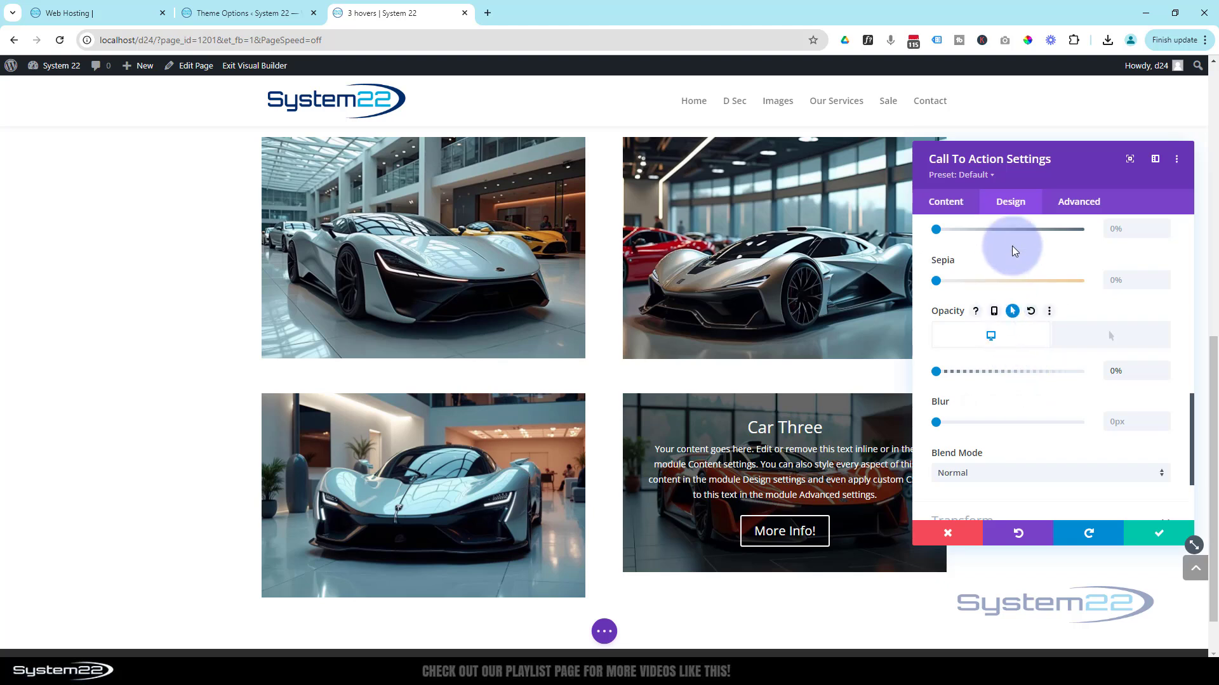
# - Set the module's Transition Duration to 750ms and its Transition Speed Curve to Ease-In-Out, and save the module settings
pyautogui.click(1082, 202)
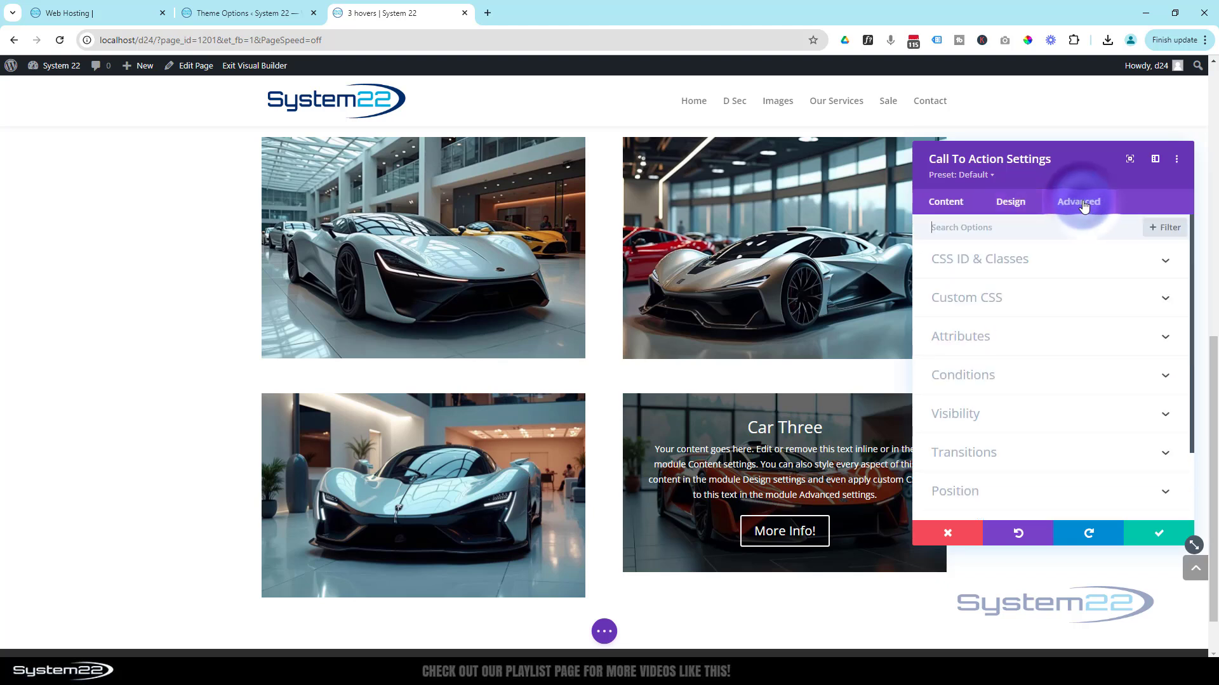
pyautogui.scroll(-2, 1082, 320)
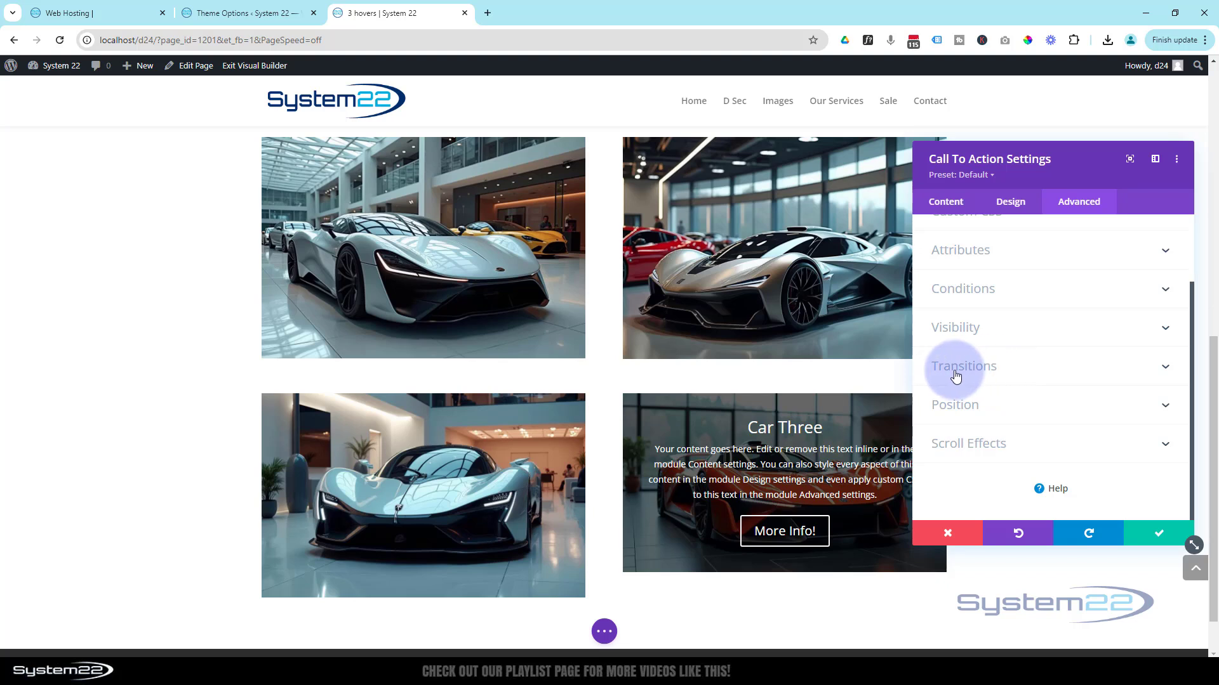
pyautogui.click(1052, 368)
pyautogui.scroll(-2, 1052, 369)
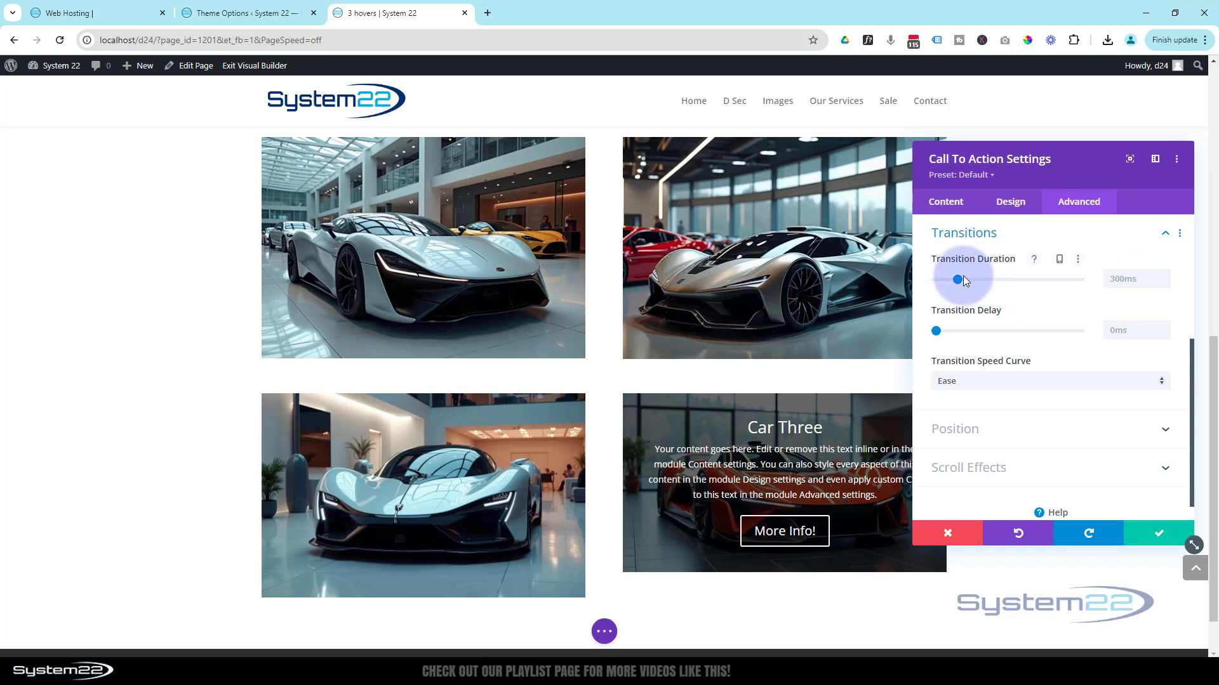
pyautogui.moveTo(967, 280); pyautogui.dragTo(977, 280)
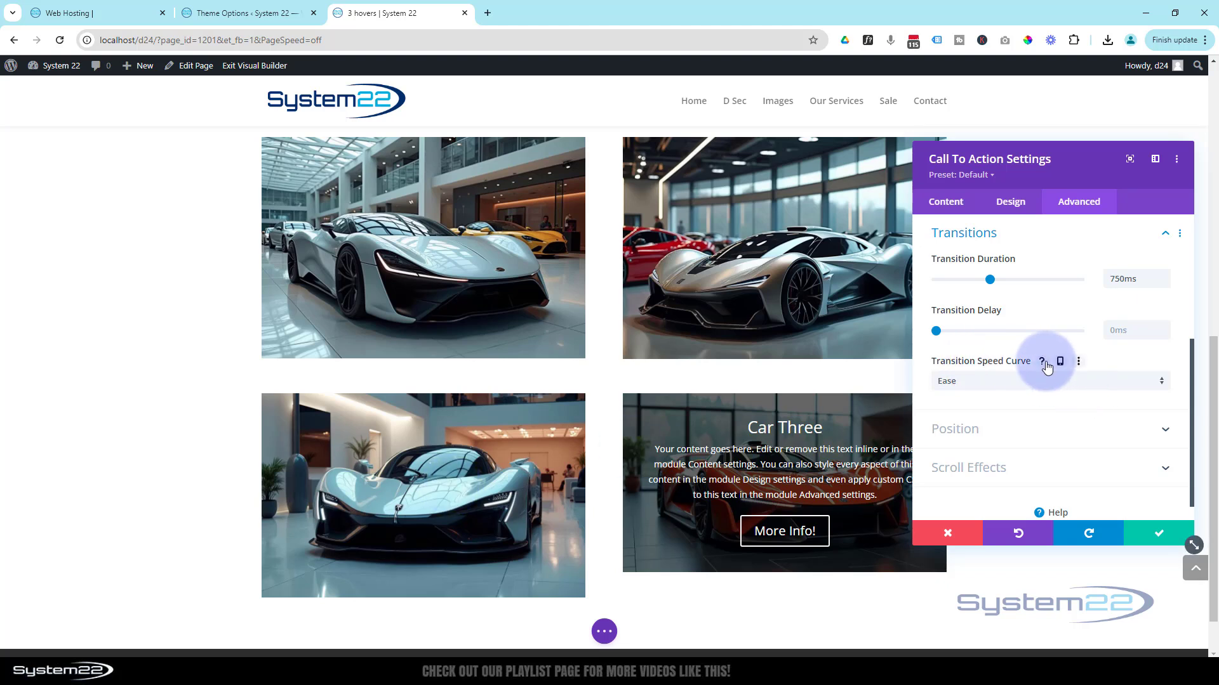
pyautogui.click(1026, 381)
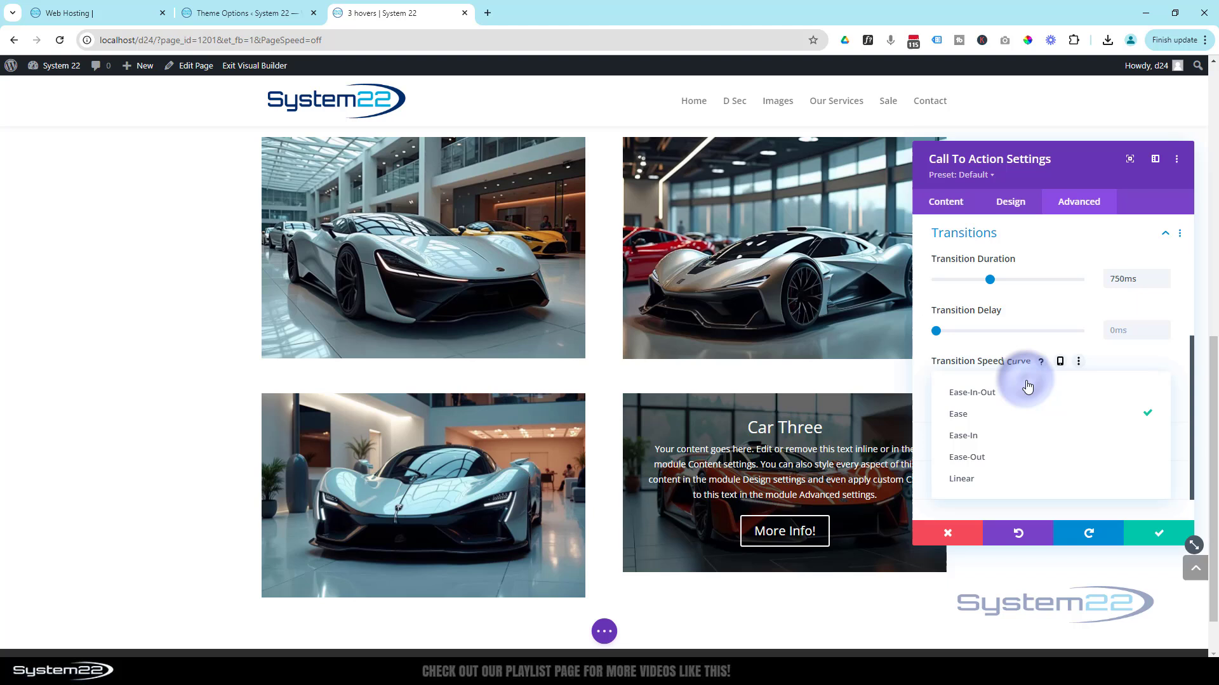
pyautogui.click(994, 401)
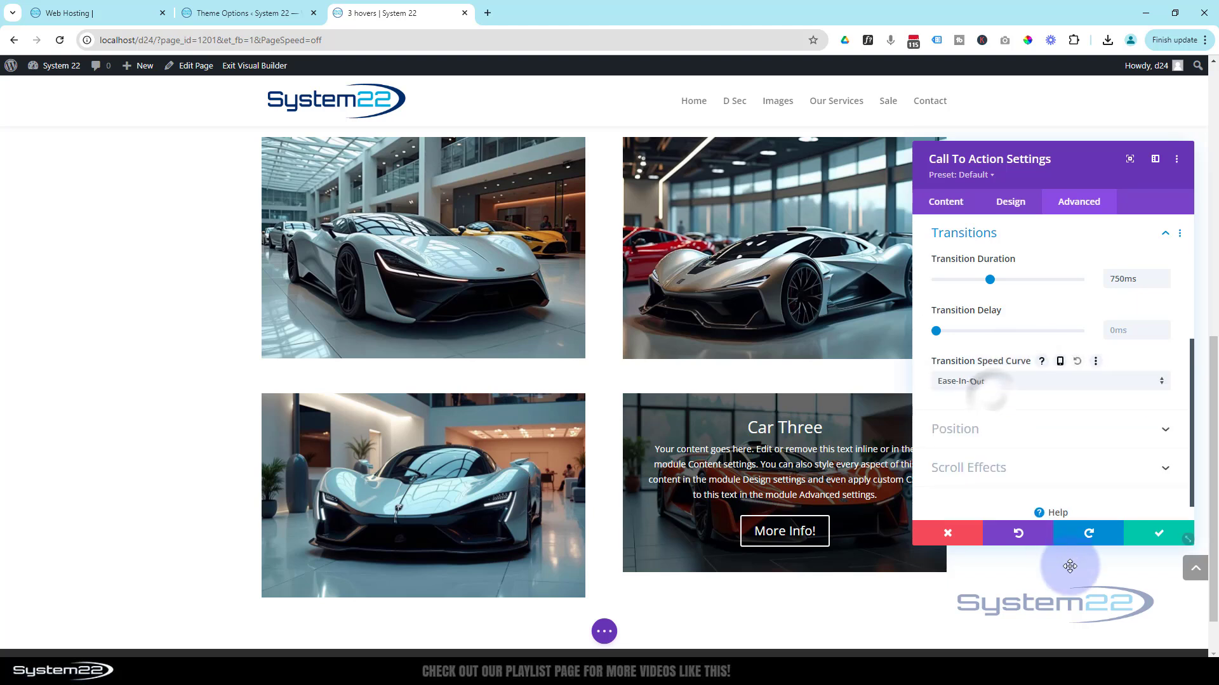
pyautogui.click(1160, 537)
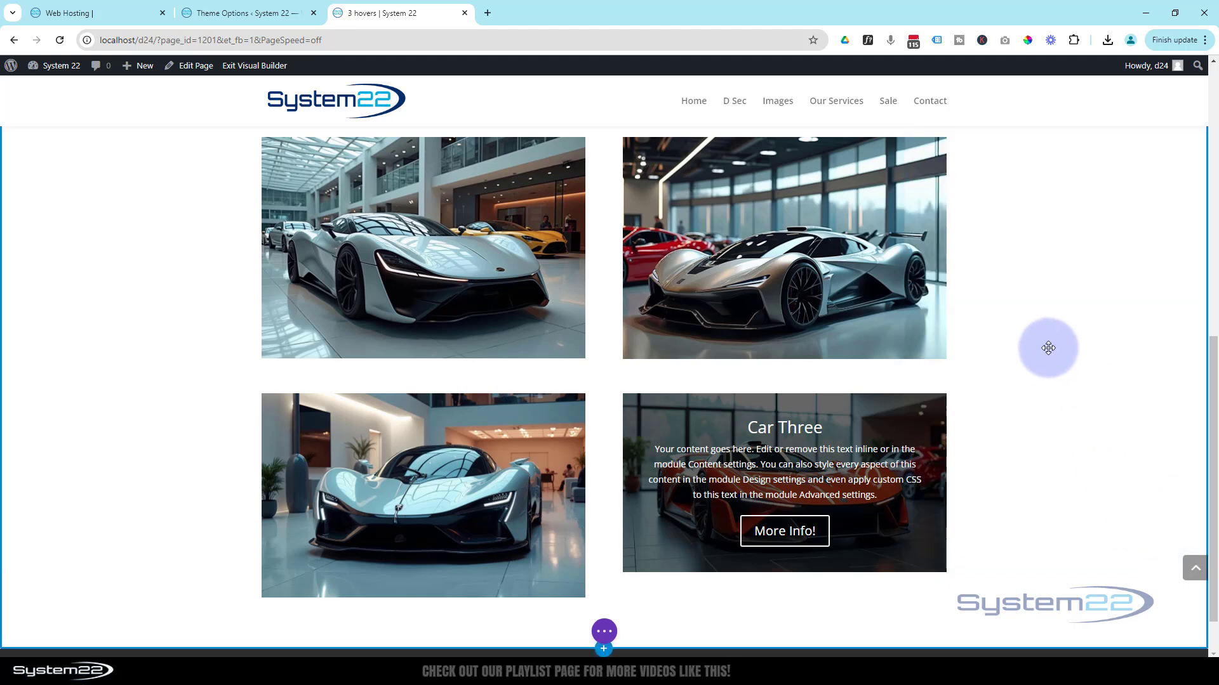
# - Save the page and exit the Visual Builder
pyautogui.scroll(-1, 1048, 348)
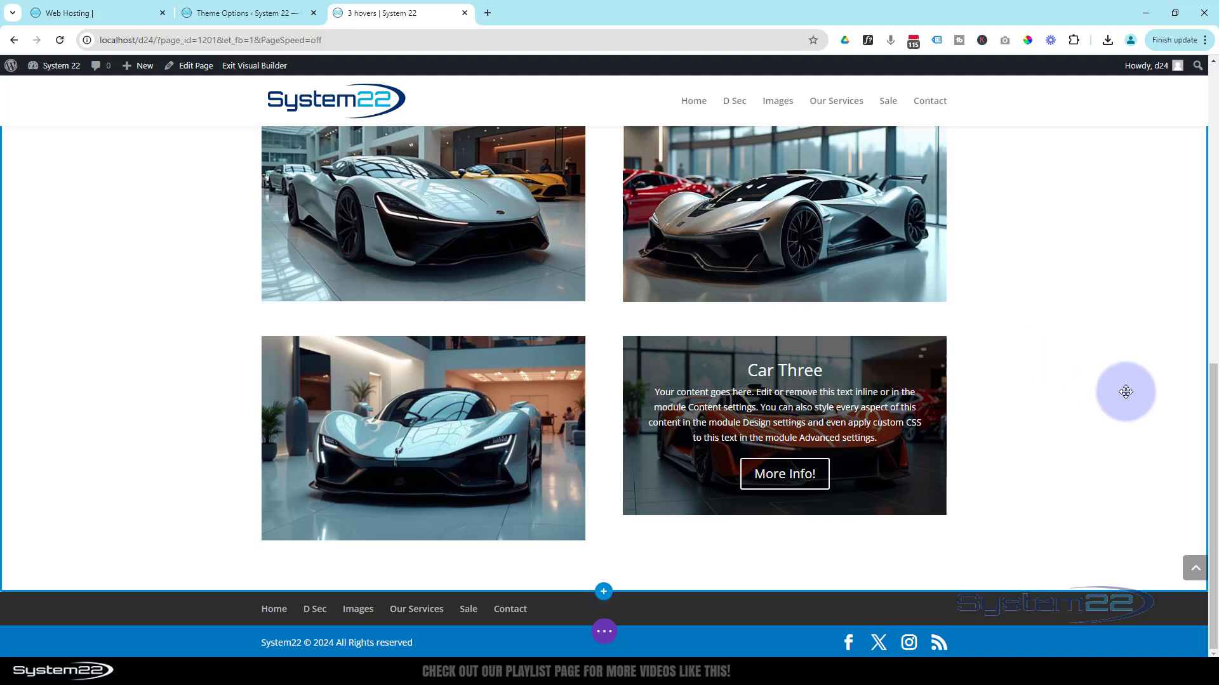
pyautogui.click(605, 632)
pyautogui.click(1110, 632)
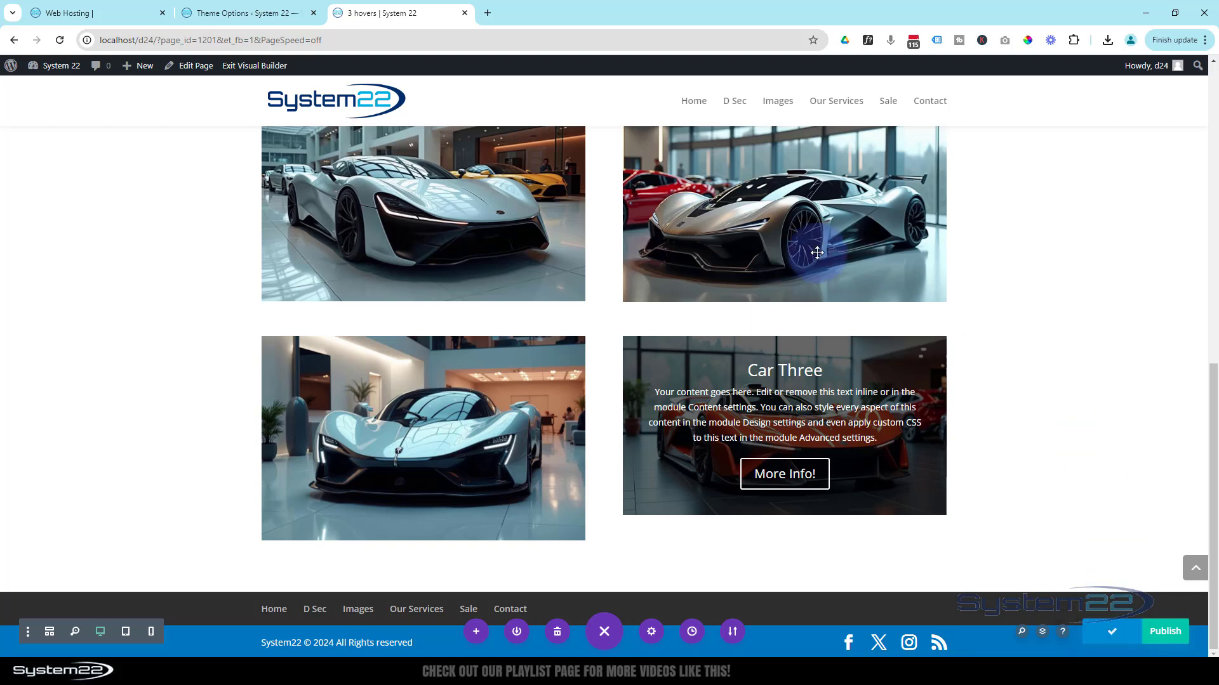
pyautogui.click(248, 68)
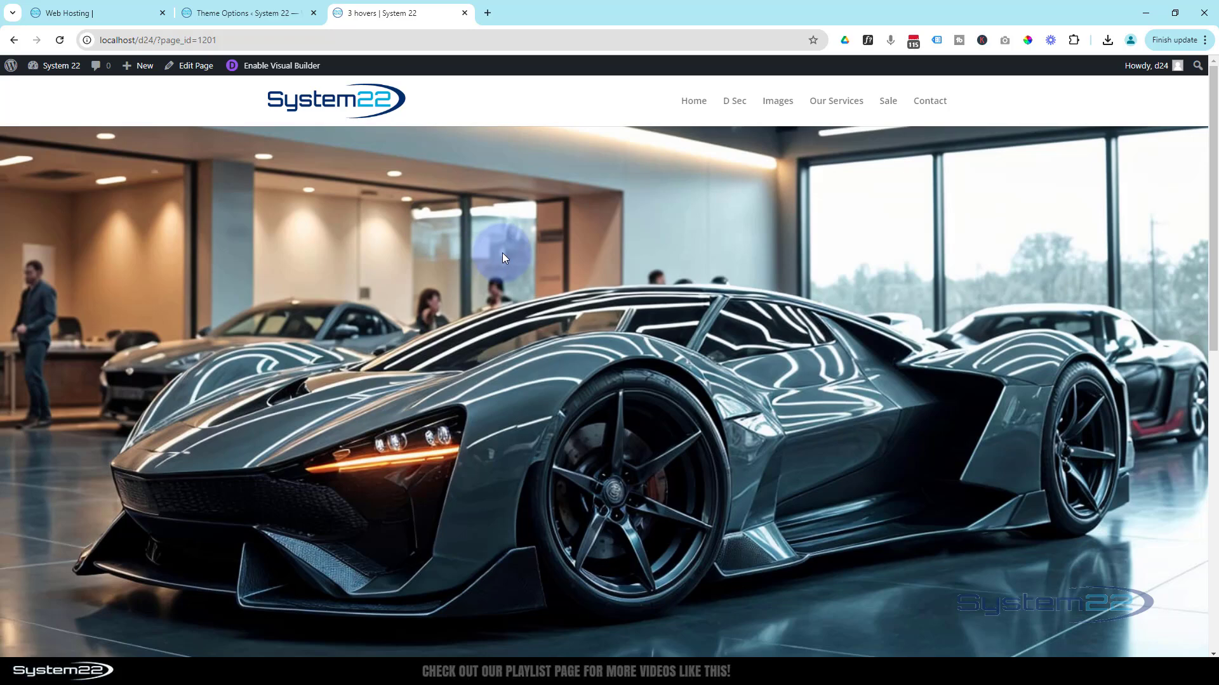
# - Examine the hover effects of the car tiles on the live page, including the new Call To Action overlay
pyautogui.scroll(-10, 495, 252)
pyautogui.scroll(-1, 115, 256)
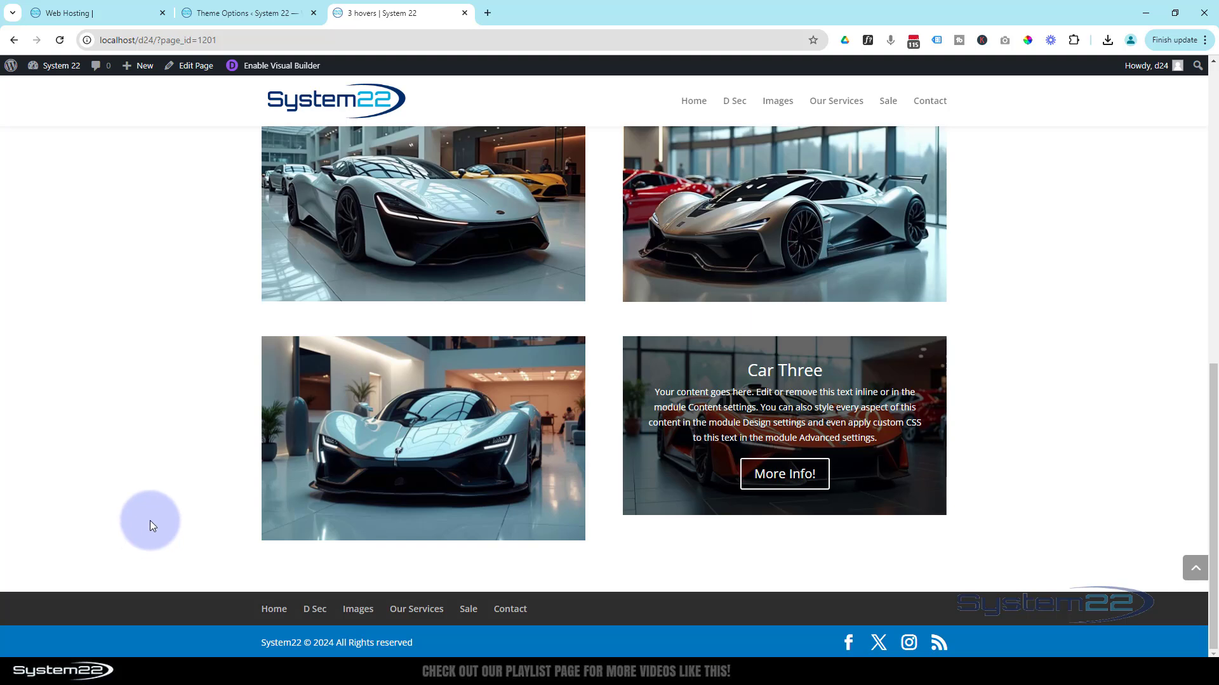
pyautogui.moveTo(288, 498)
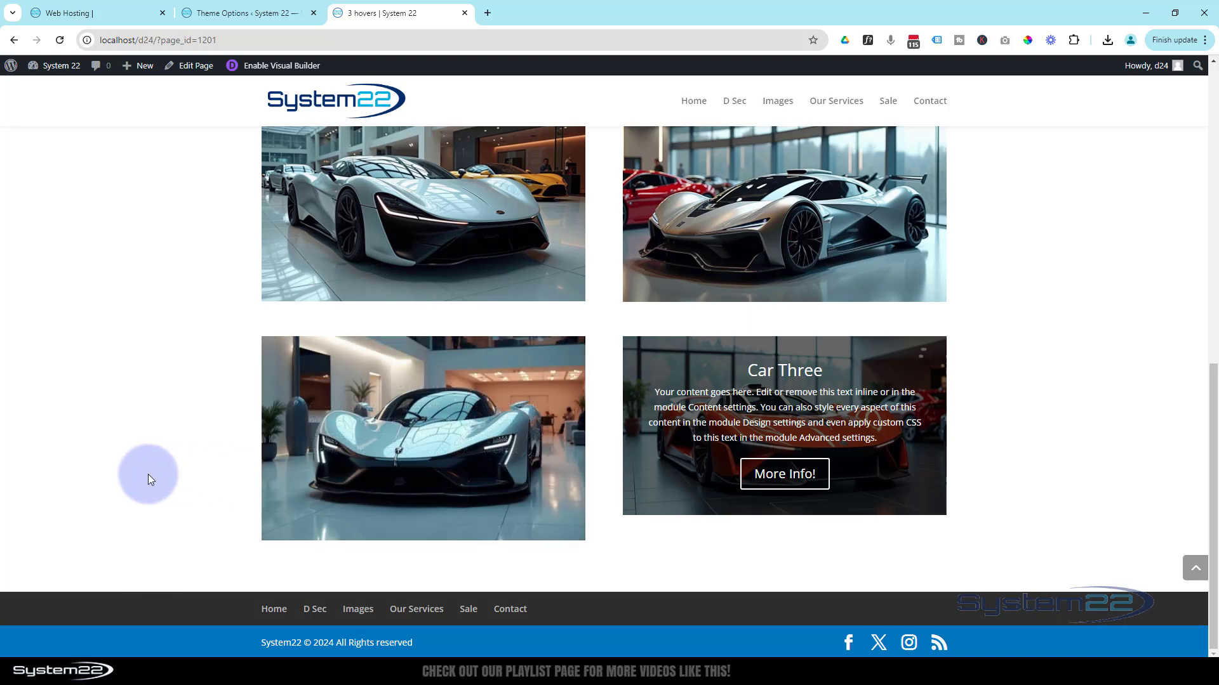
pyautogui.scroll(3, 1107, 452)
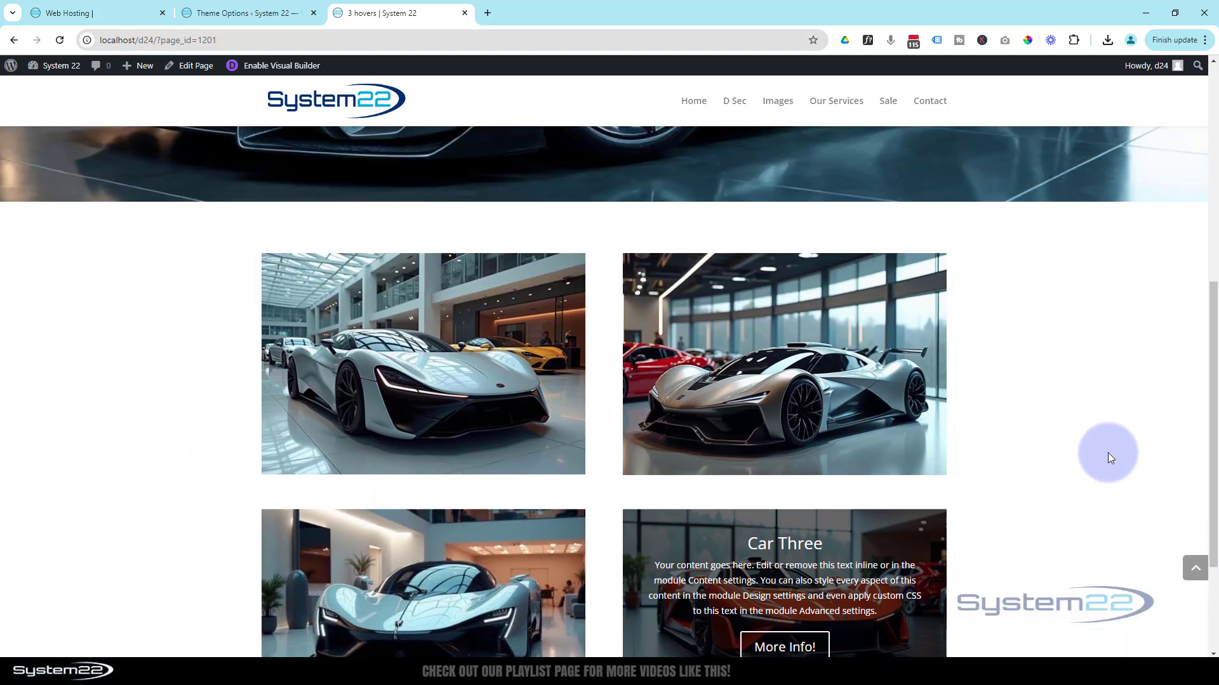
pyautogui.scroll(-1, 1110, 452)
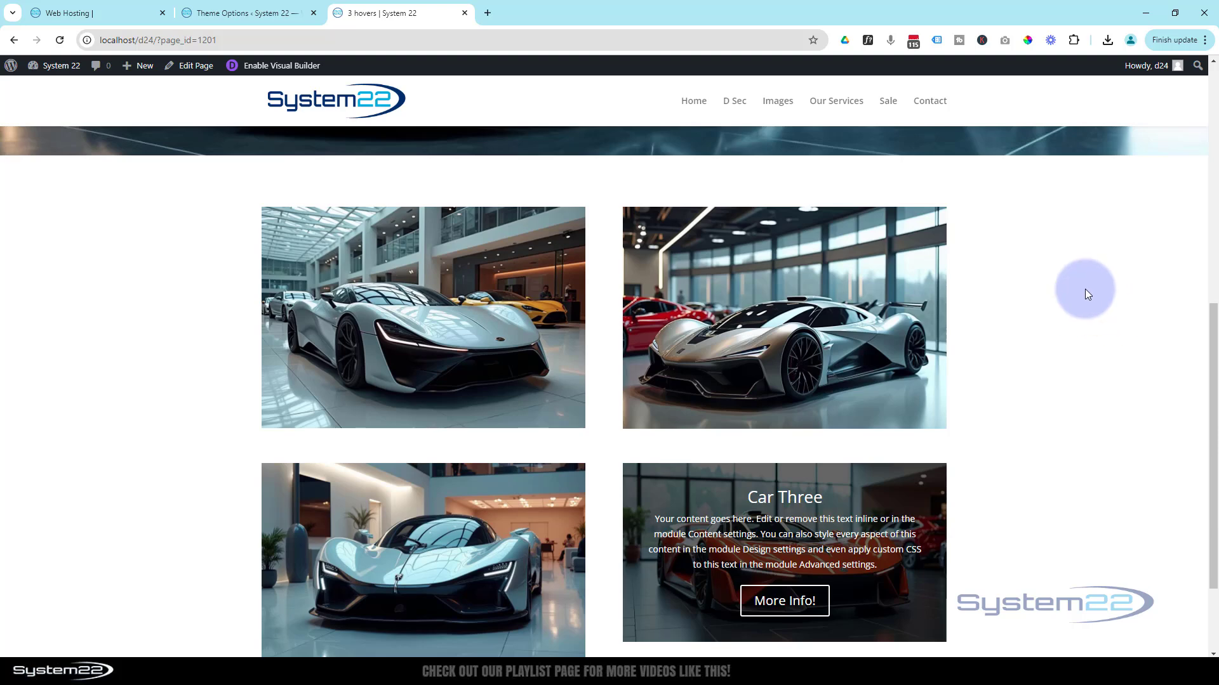
pyautogui.moveTo(776, 303)
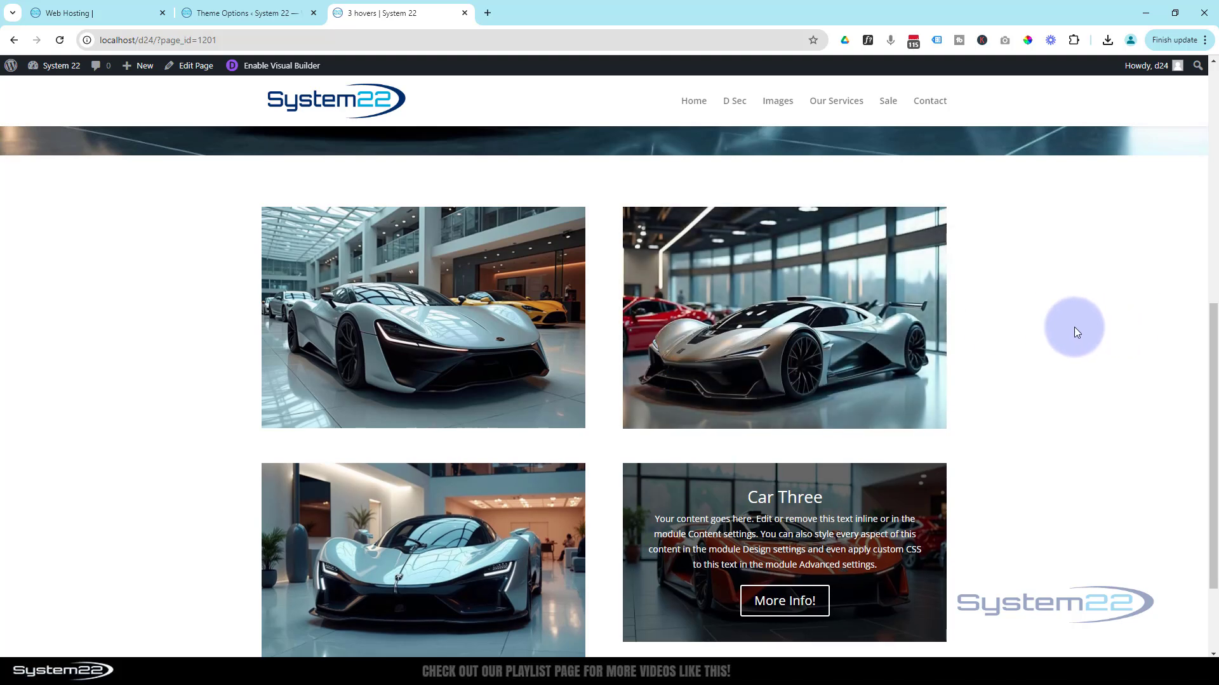
pyautogui.scroll(-2, 1074, 326)
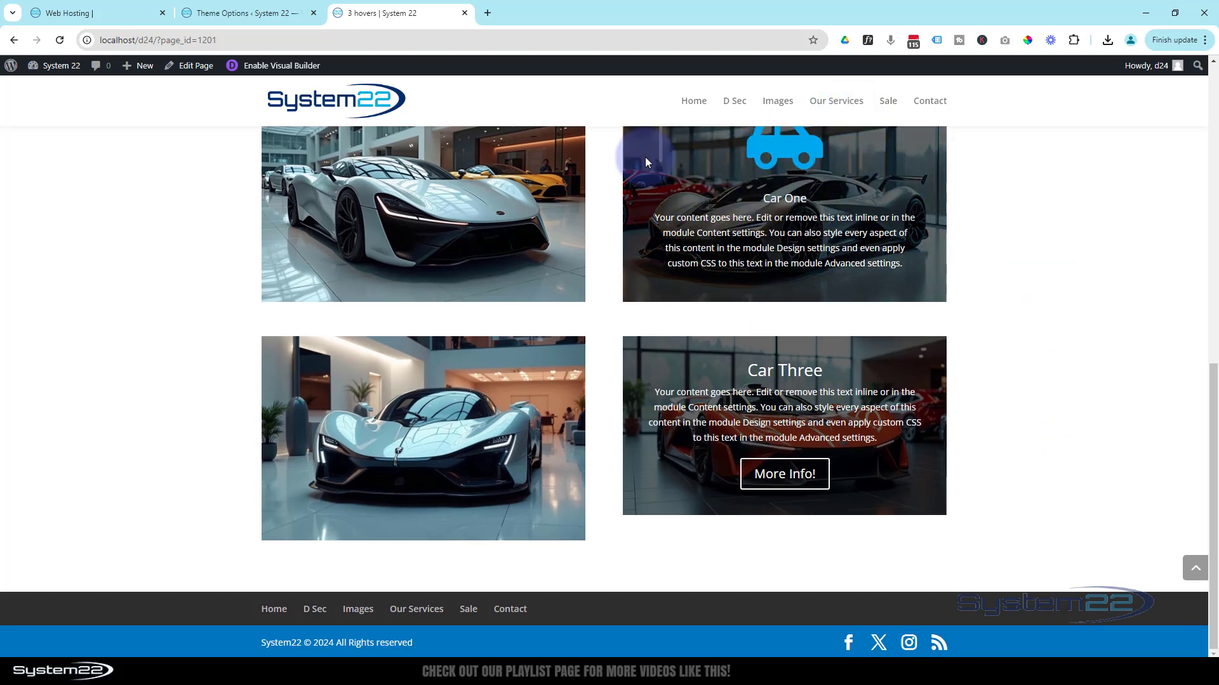
# - Re-enable the Visual Builder and open the settings of the orange car's Call To Action, moving the dialog clear of the module
pyautogui.click(265, 66)
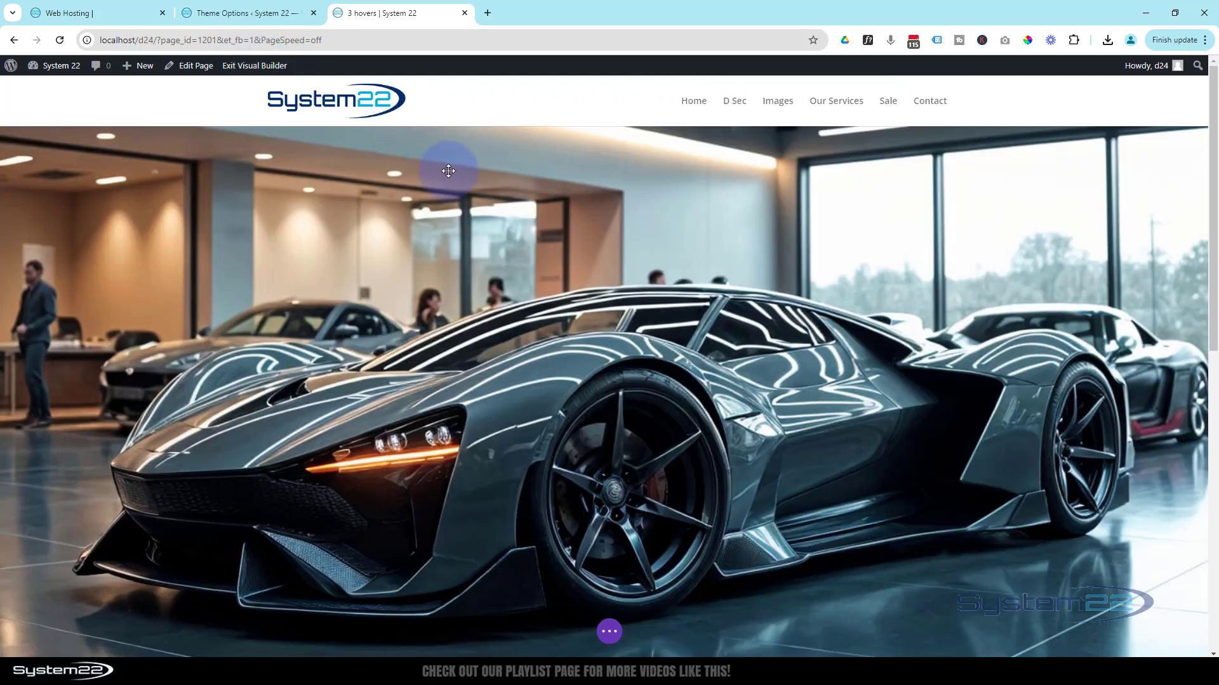
pyautogui.scroll(-10, 455, 188)
pyautogui.scroll(-1, 456, 188)
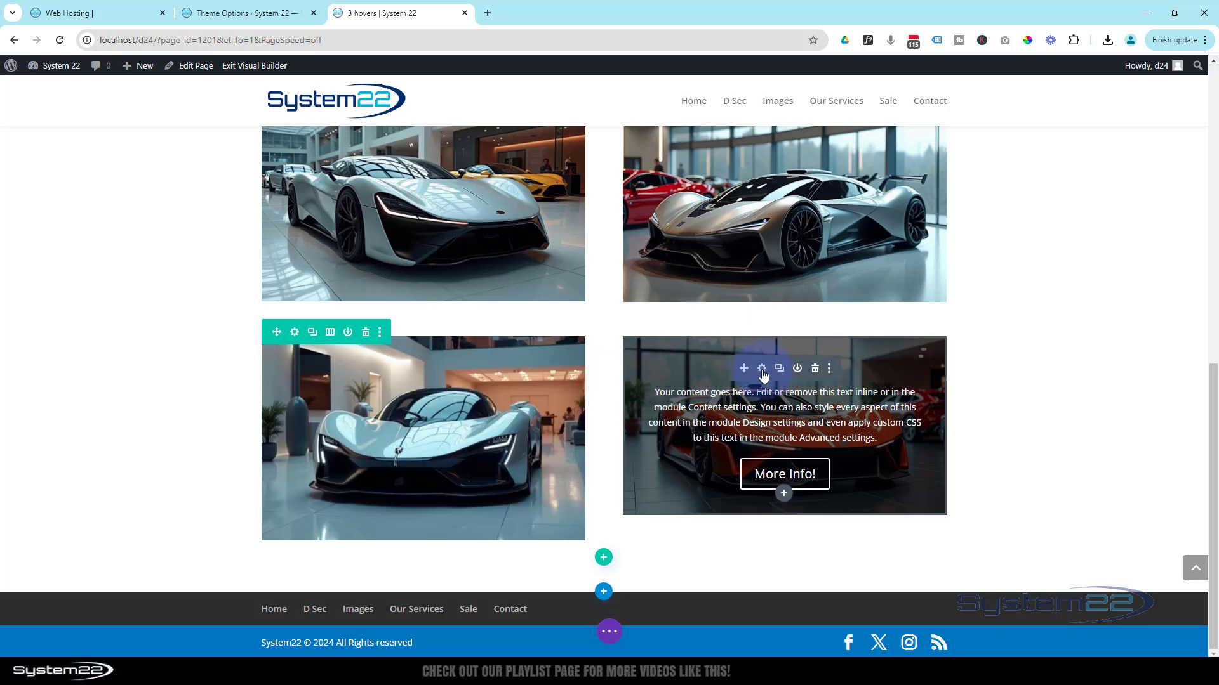
pyautogui.click(762, 370)
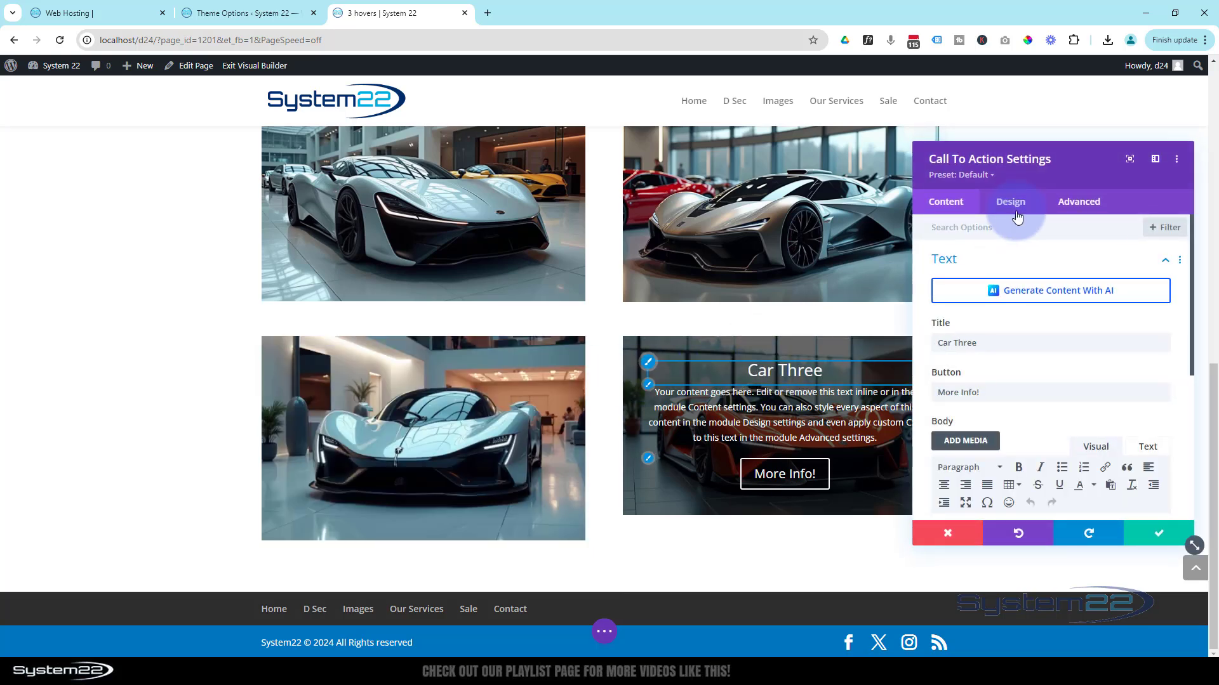
pyautogui.moveTo(1015, 211); pyautogui.dragTo(408, 233)
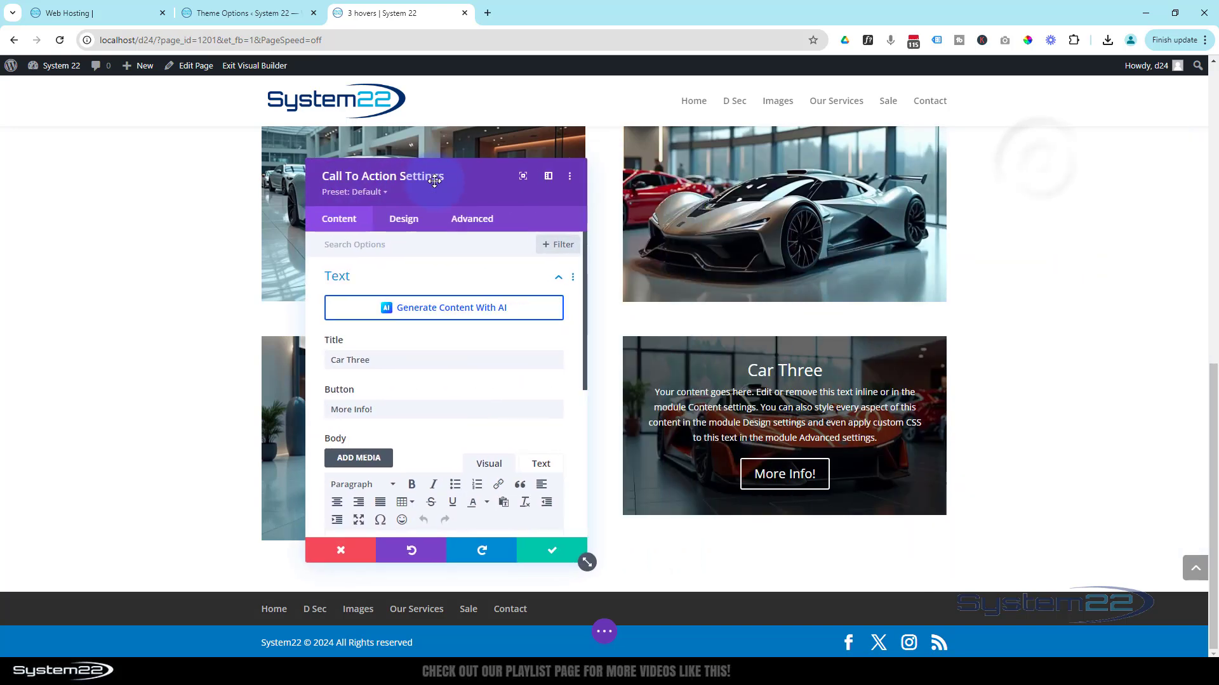
# - Set the orange car module's padding to 60px top and bottom and 50px left and right, linking each pair
pyautogui.click(405, 220)
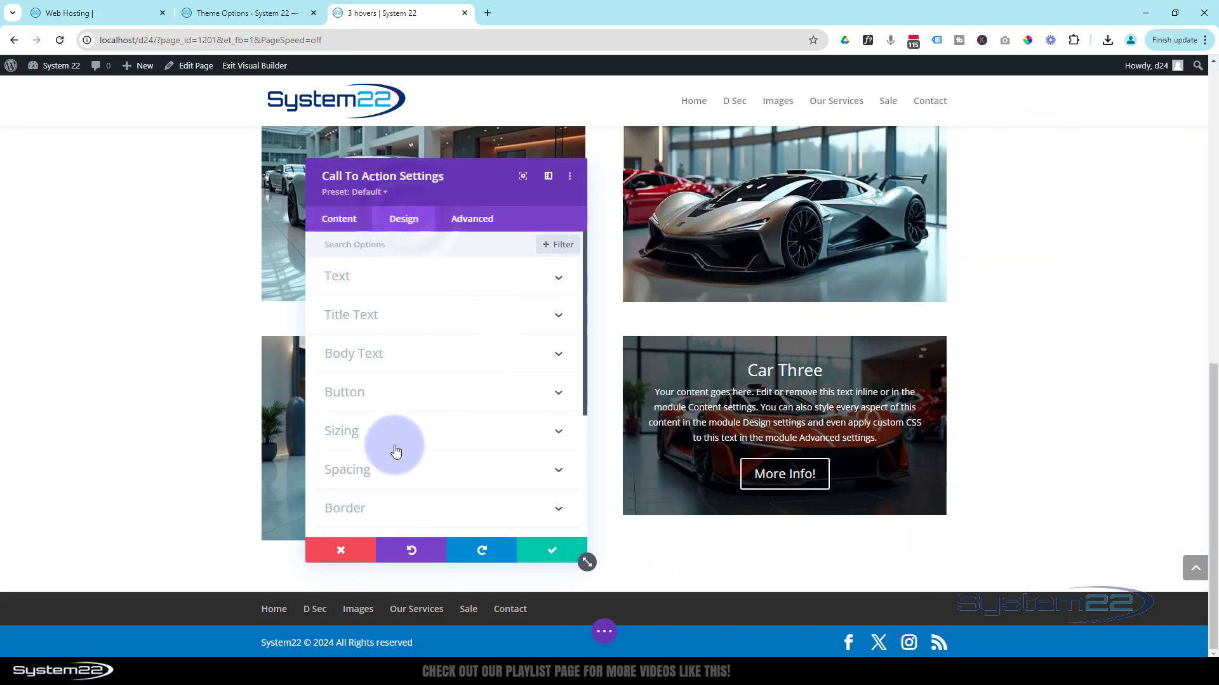
pyautogui.click(407, 481)
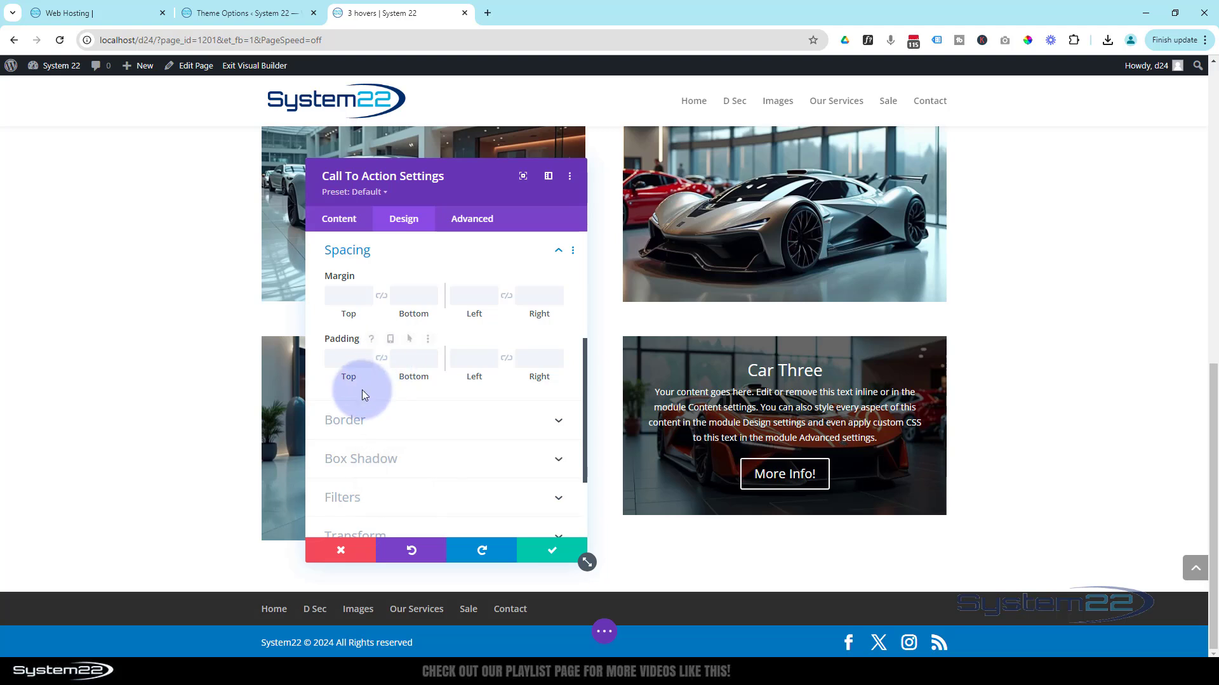
pyautogui.click(342, 363)
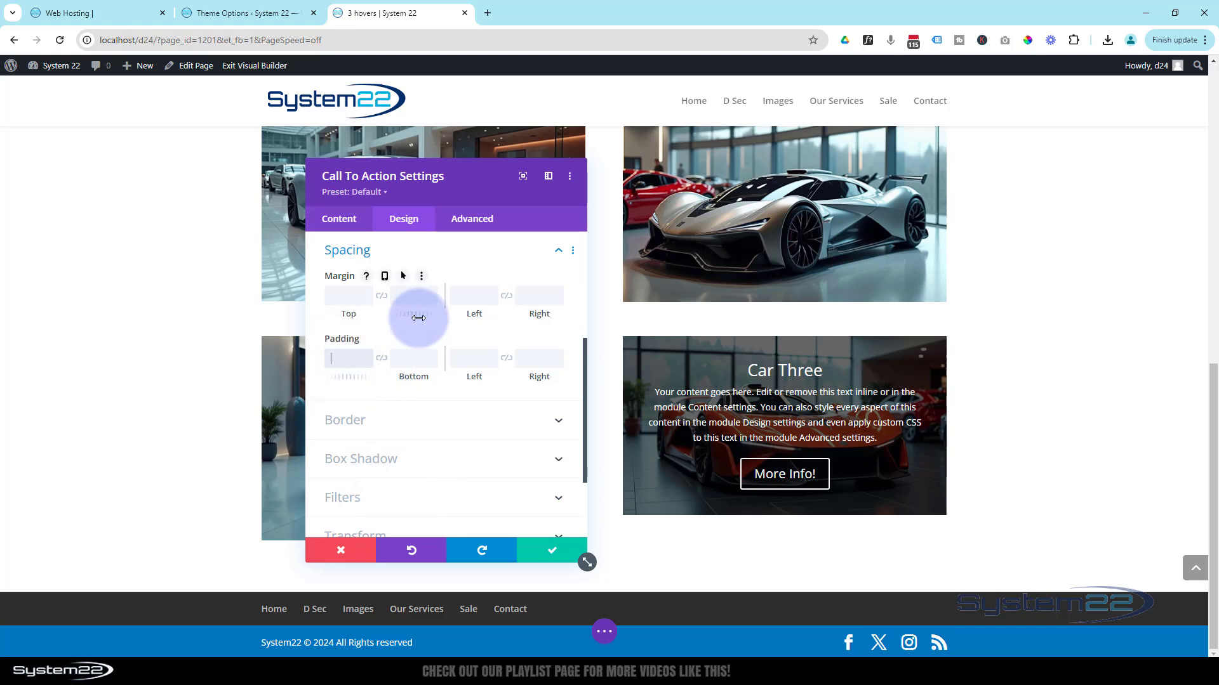
pyautogui.write('60px')
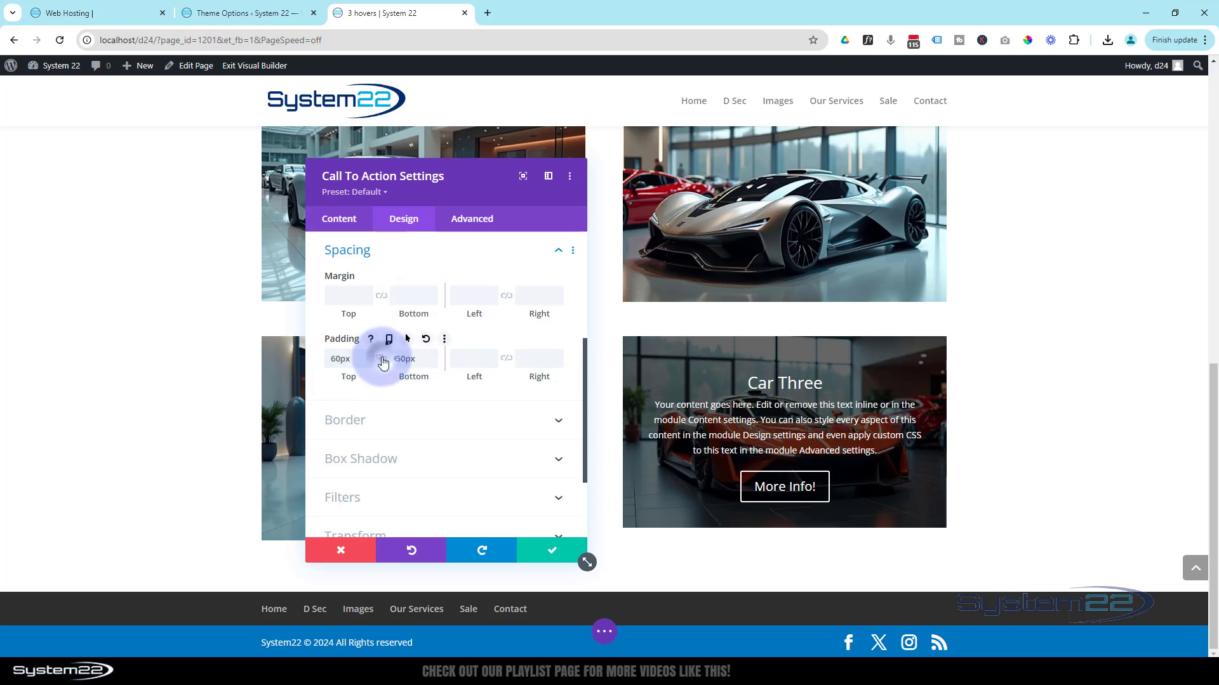
pyautogui.moveTo(451, 184)
pyautogui.mouseDown()
pyautogui.moveTo(379, 188)
pyautogui.moveTo(446, 188)
pyautogui.mouseUp()
pyautogui.click(458, 359)
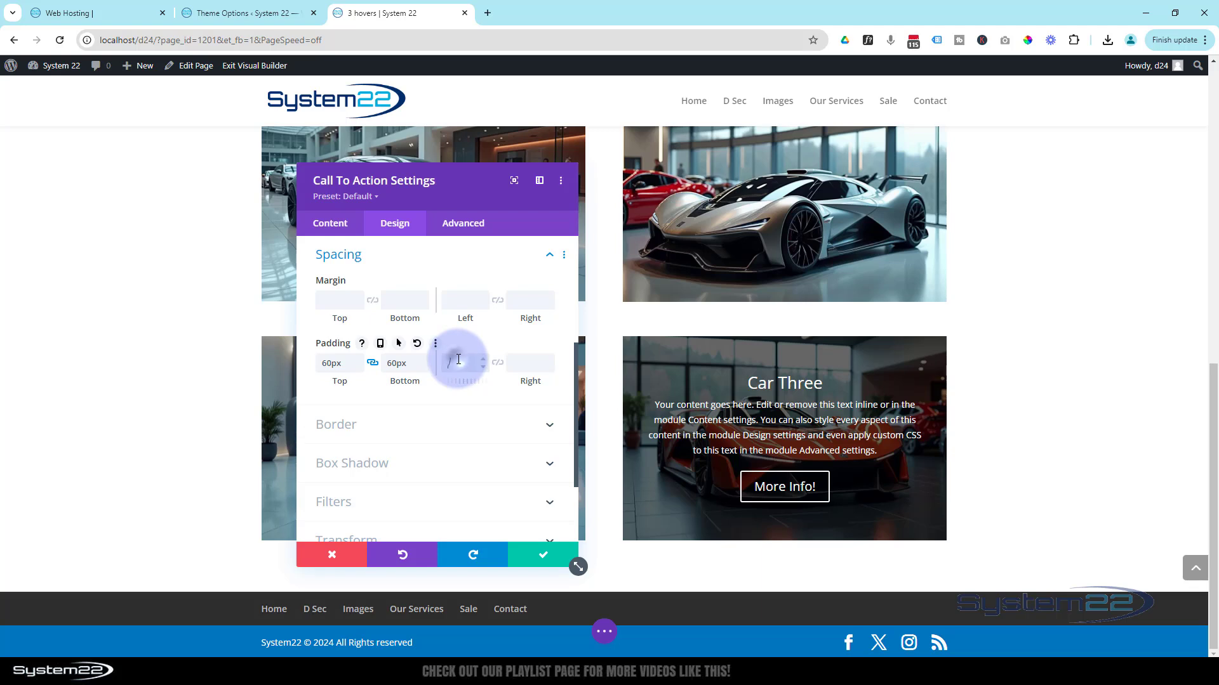
pyautogui.write('50')
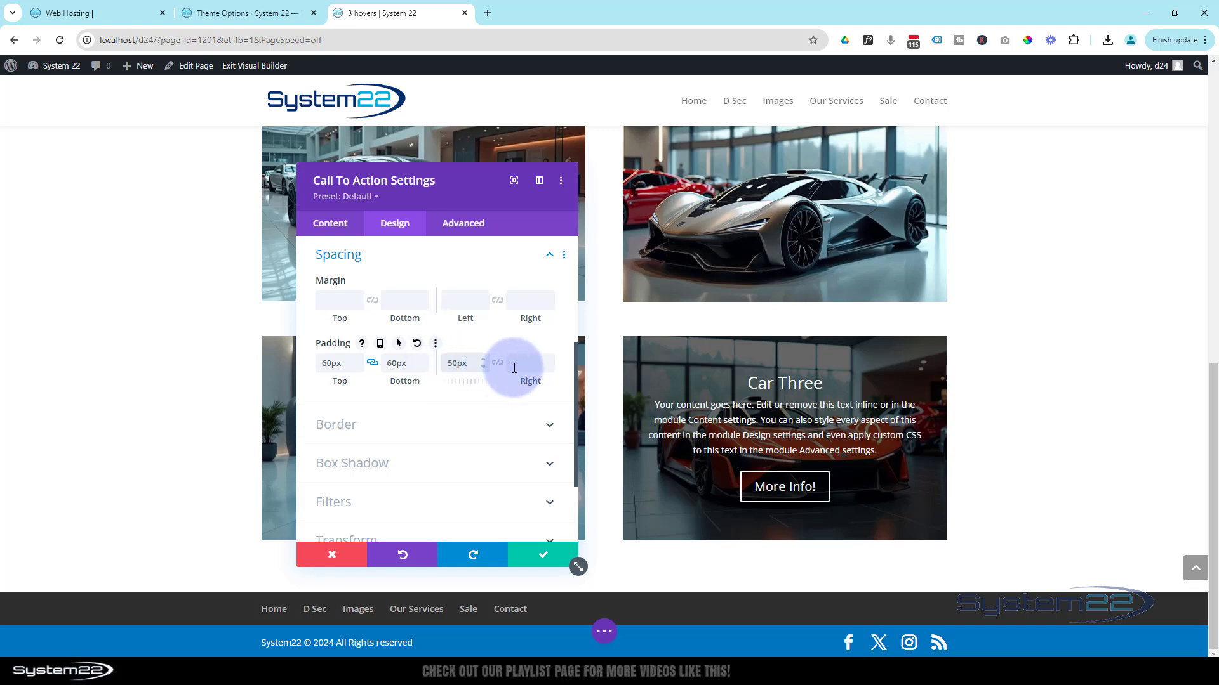
pyautogui.click(498, 370)
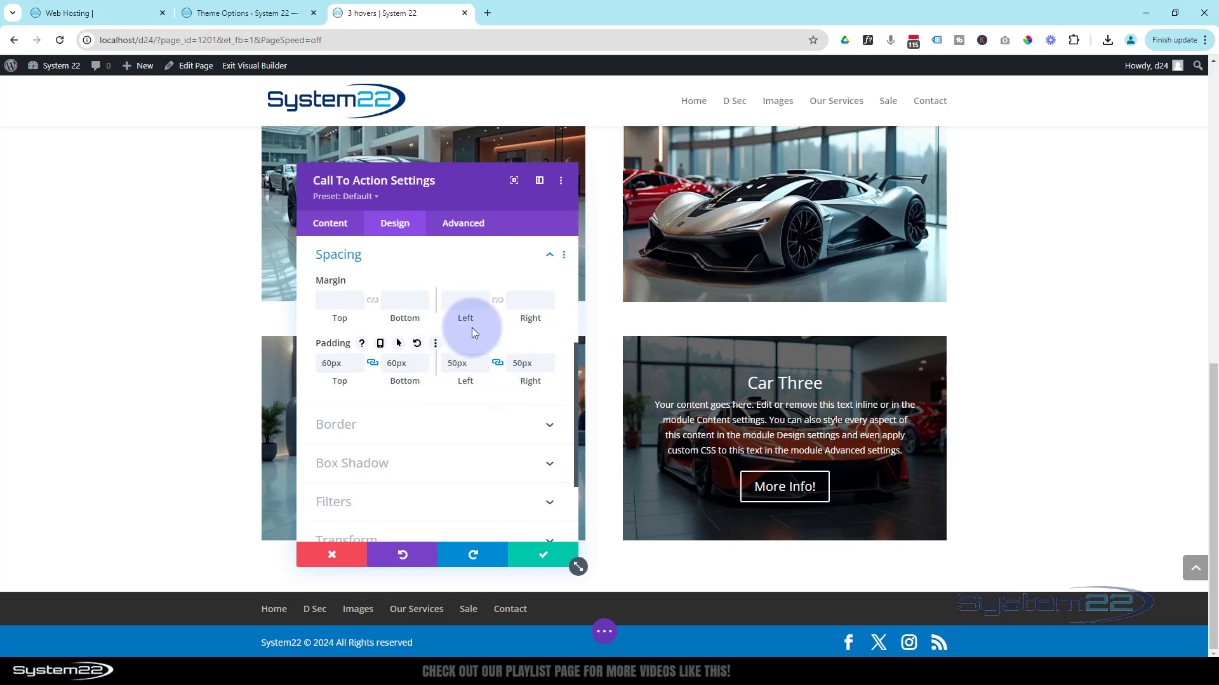
# - Change the title of the orange car's Call To Action module to "Car Four"
pyautogui.moveTo(478, 185)
pyautogui.mouseDown()
pyautogui.moveTo(217, 174)
pyautogui.moveTo(489, 190)
pyautogui.mouseUp()
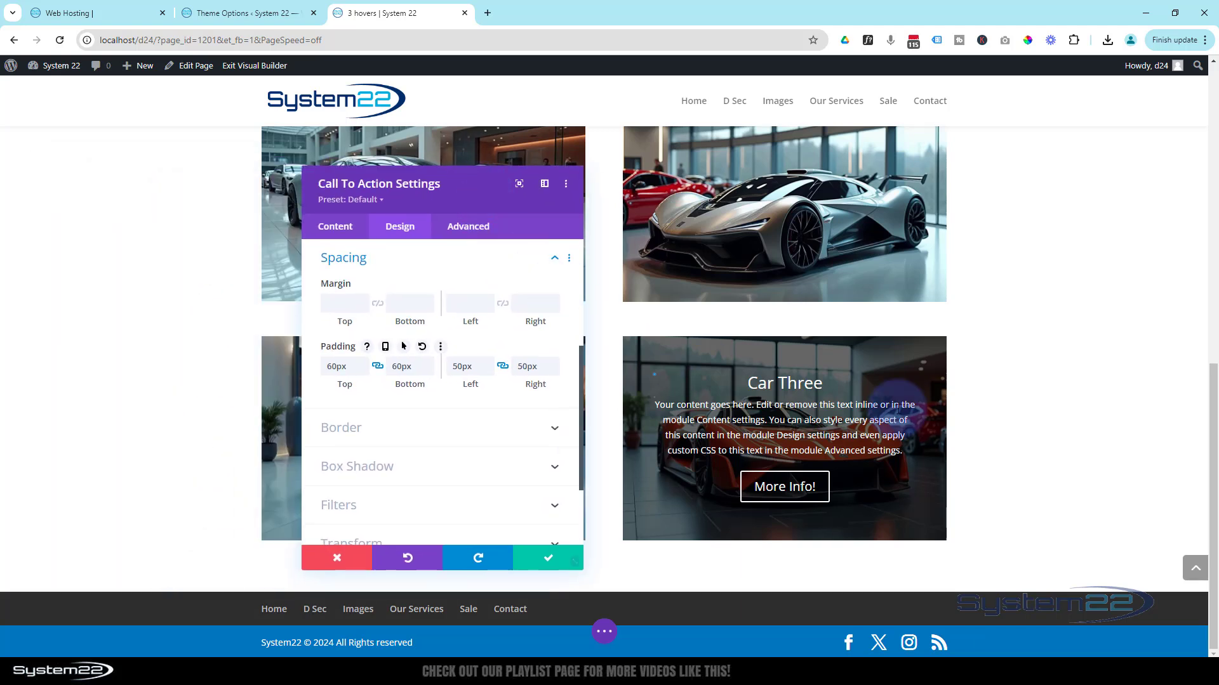
pyautogui.click(337, 230)
pyautogui.click(353, 283)
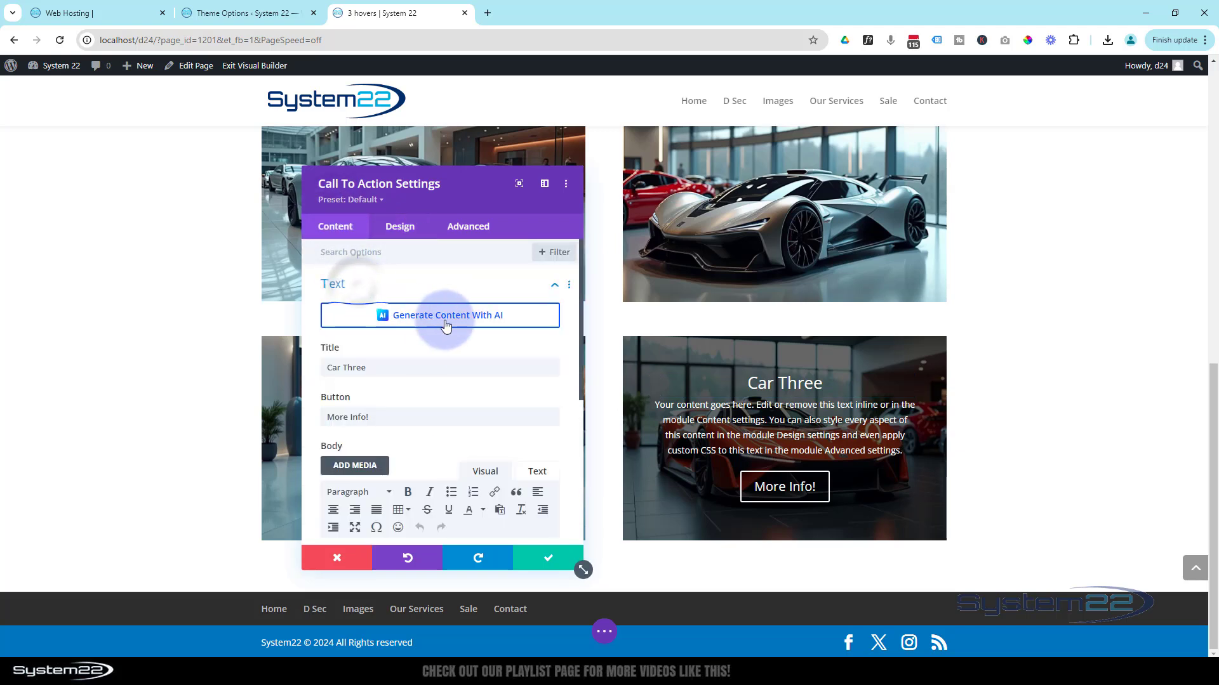
pyautogui.doubleClick(345, 368)
pyautogui.write('Four')
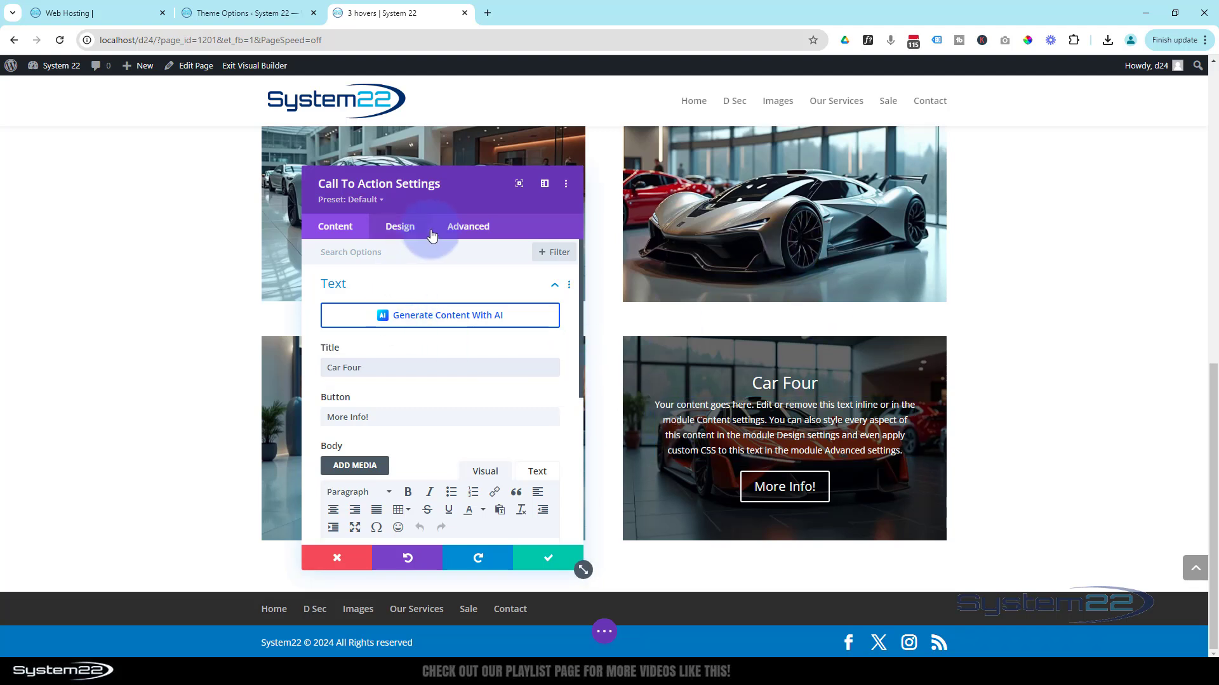
# - Set the Car Four module's top margin to -100% and check where the overlay content sits
pyautogui.click(401, 233)
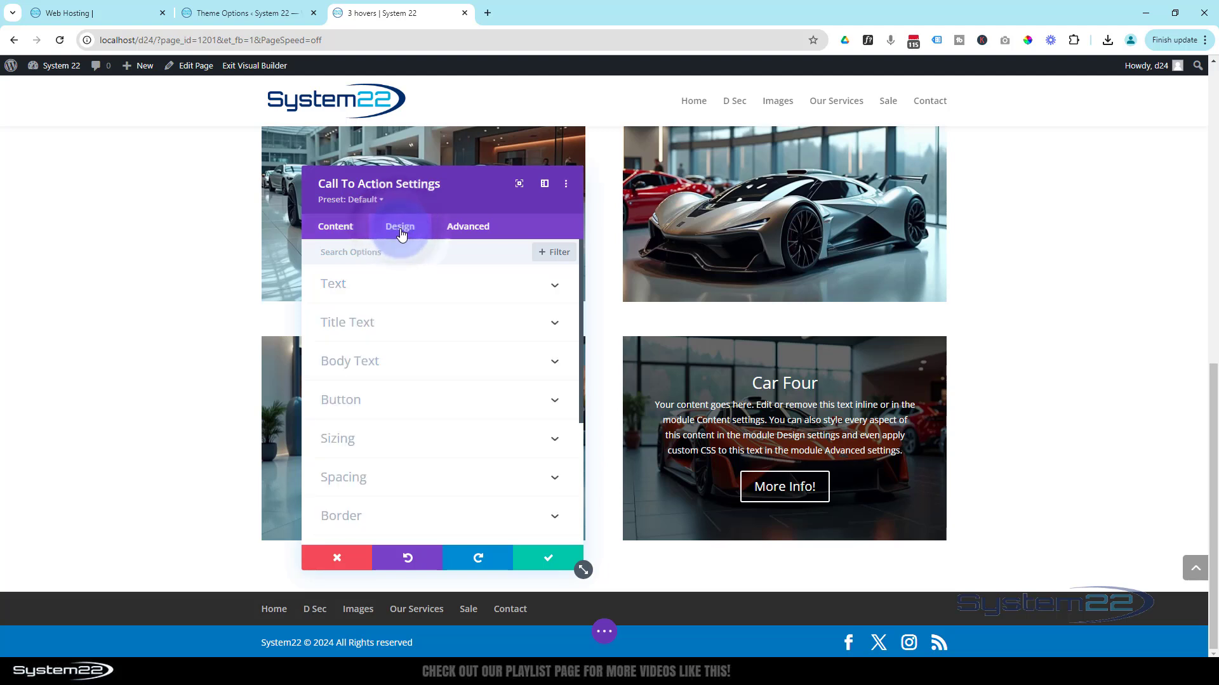
pyautogui.click(433, 476)
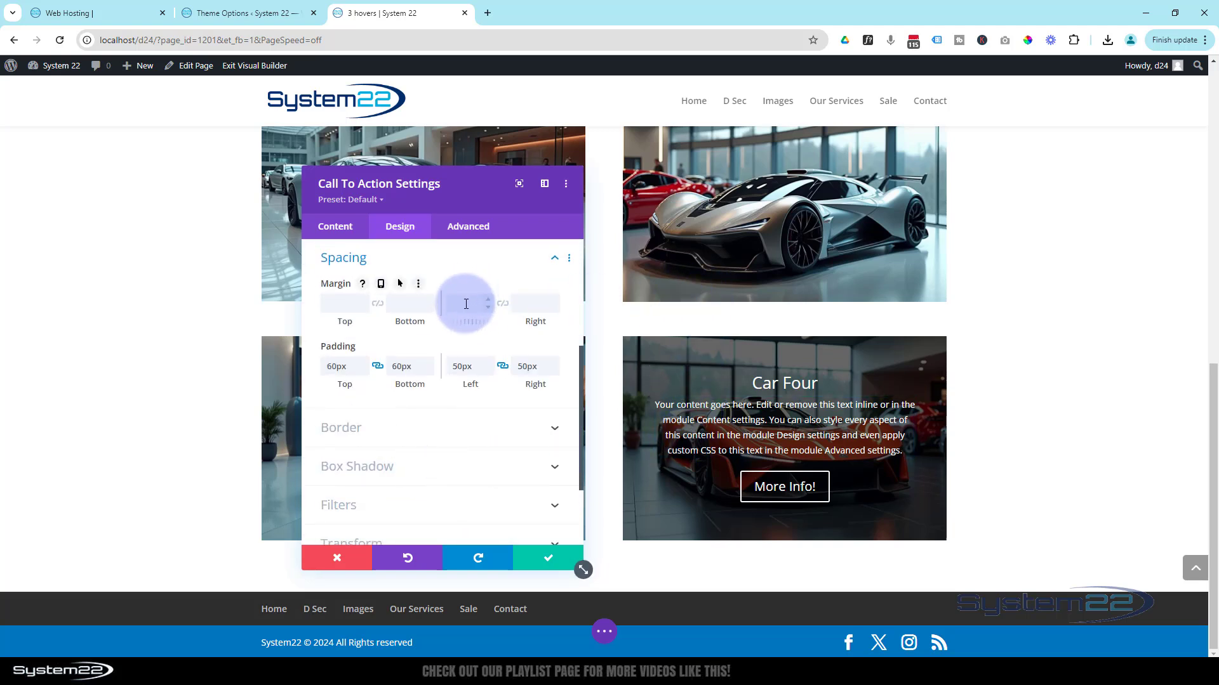
pyautogui.click(466, 304)
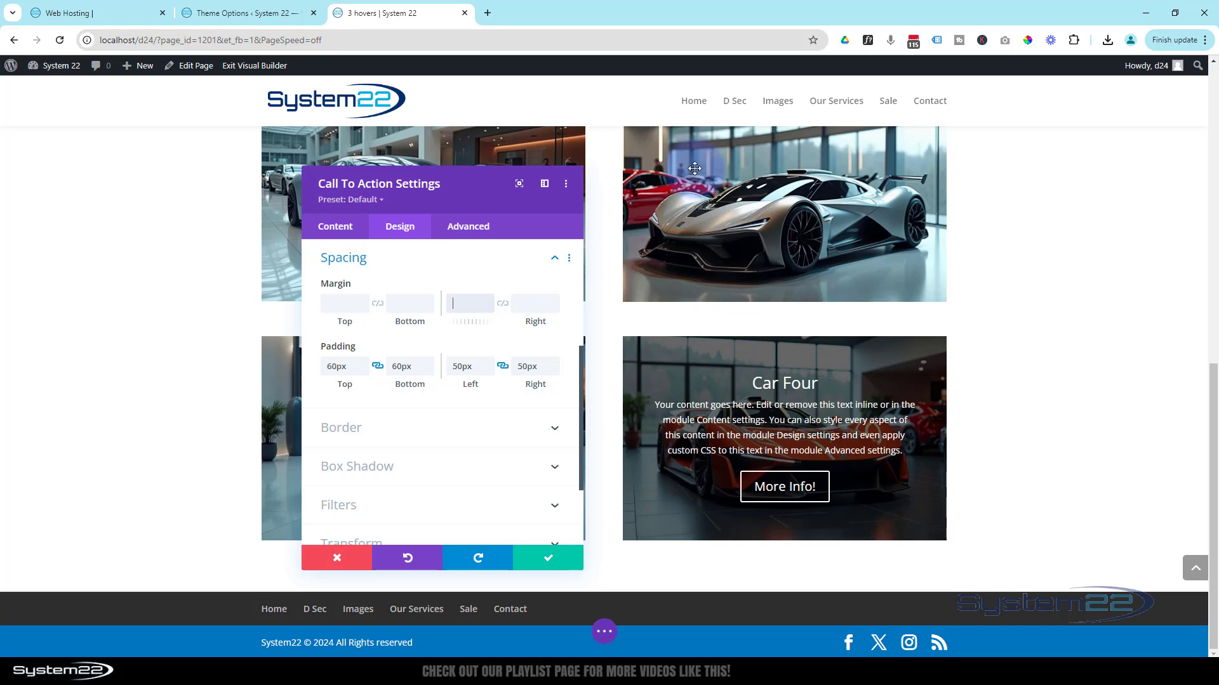
pyautogui.click(345, 305)
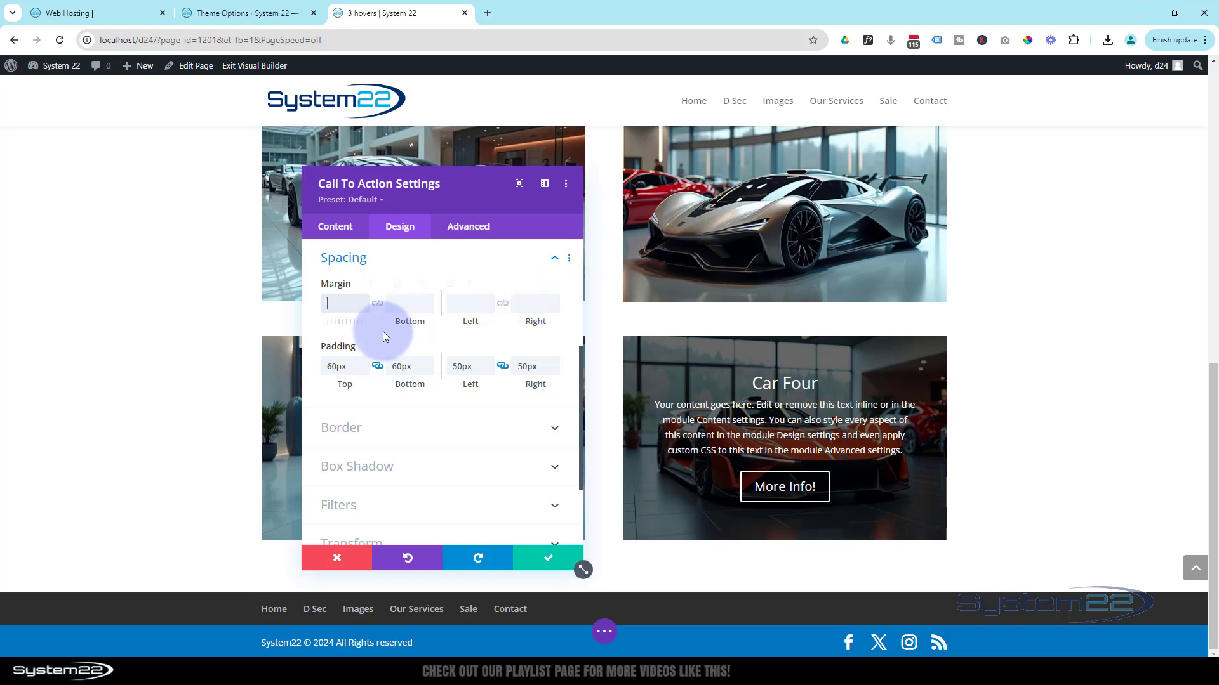
pyautogui.write('-100')
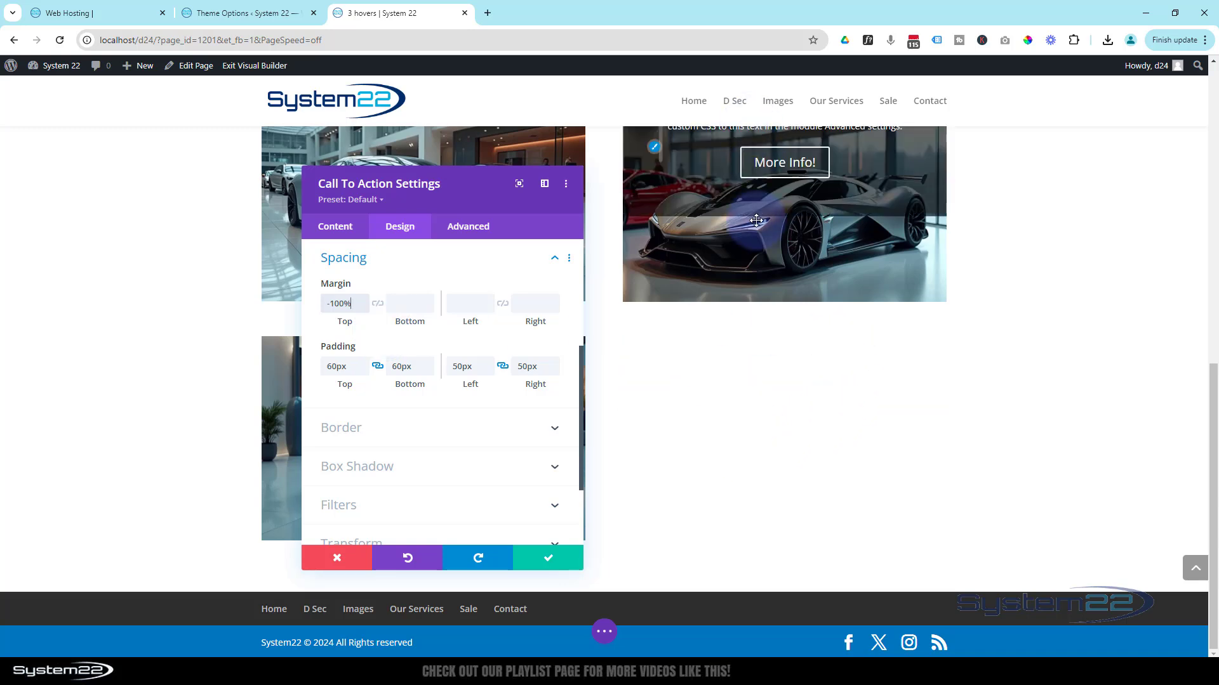
pyautogui.scroll(2, 719, 222)
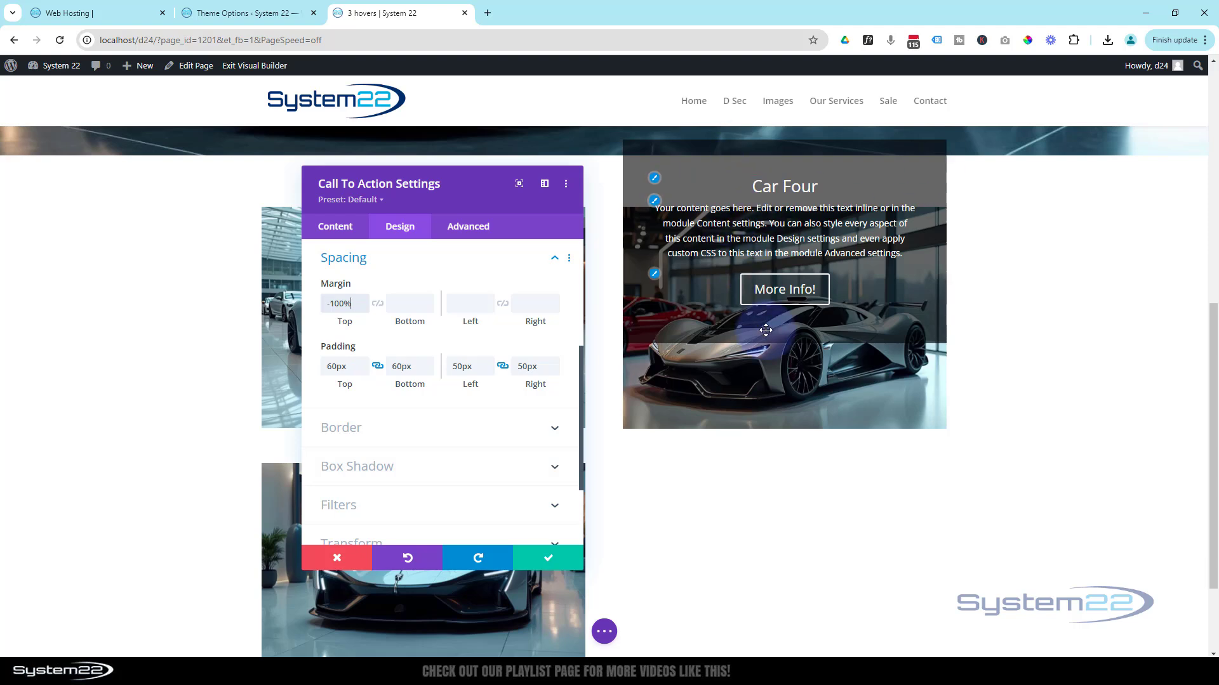
pyautogui.scroll(-2, 786, 362)
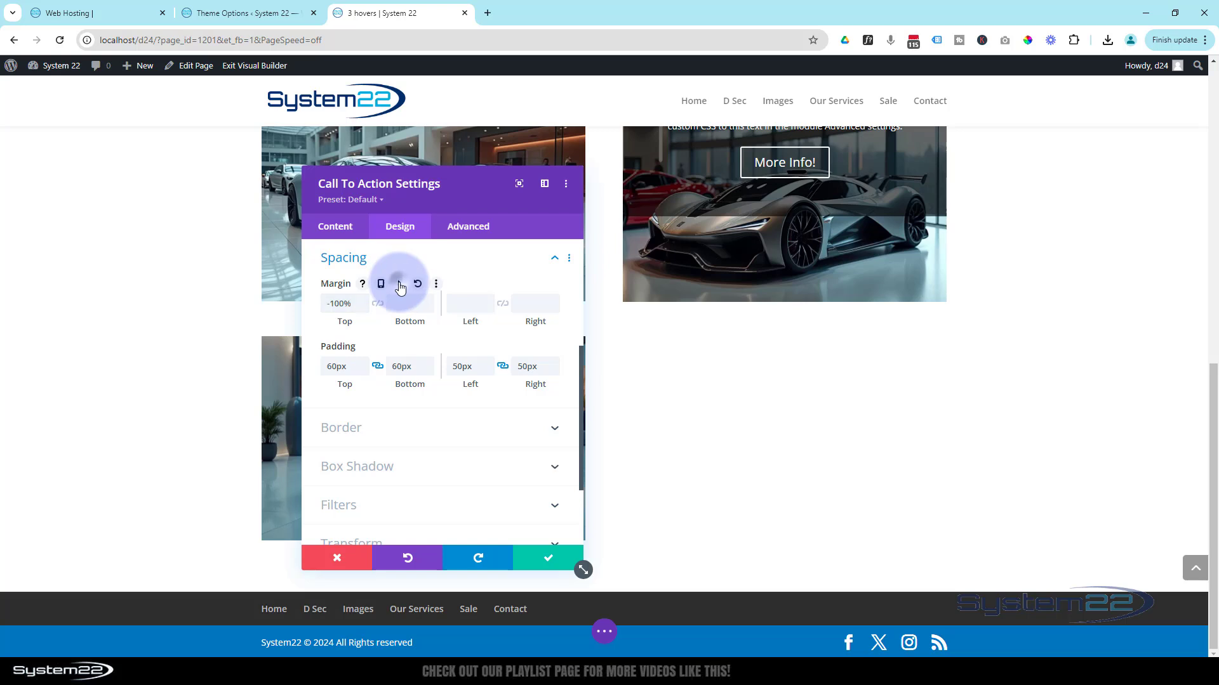
# - Enable hover options for the Car Four module's margin and set the hover top margin to 0%
pyautogui.click(399, 284)
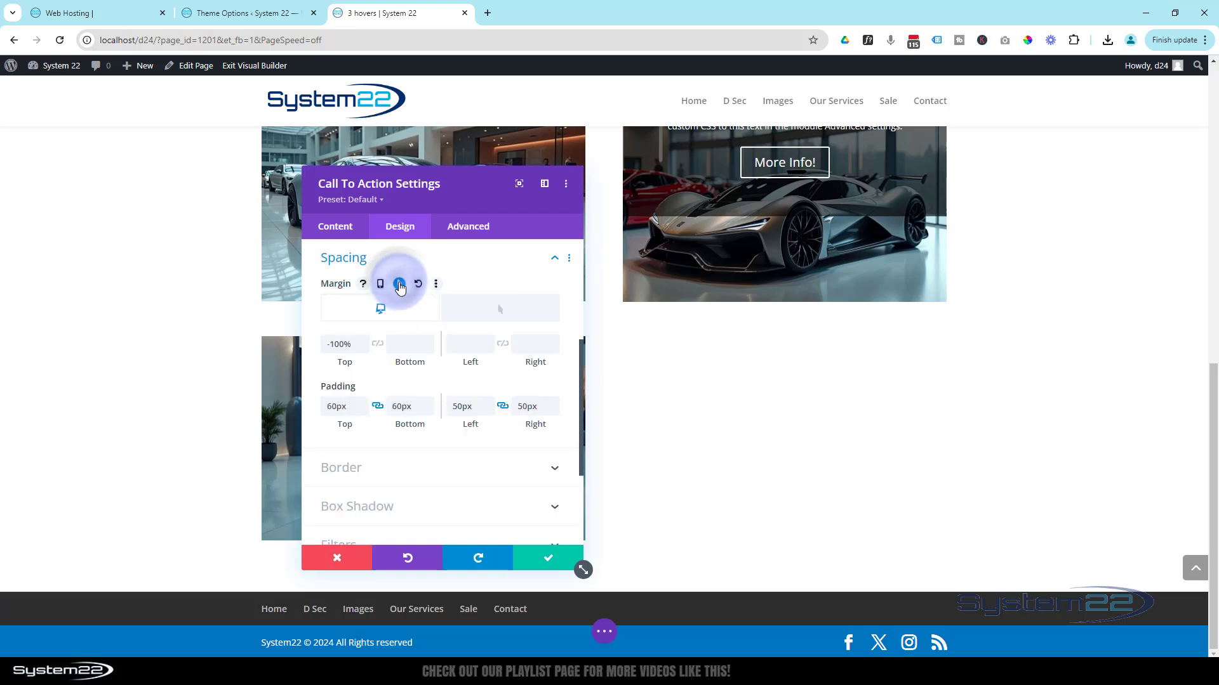
pyautogui.click(515, 312)
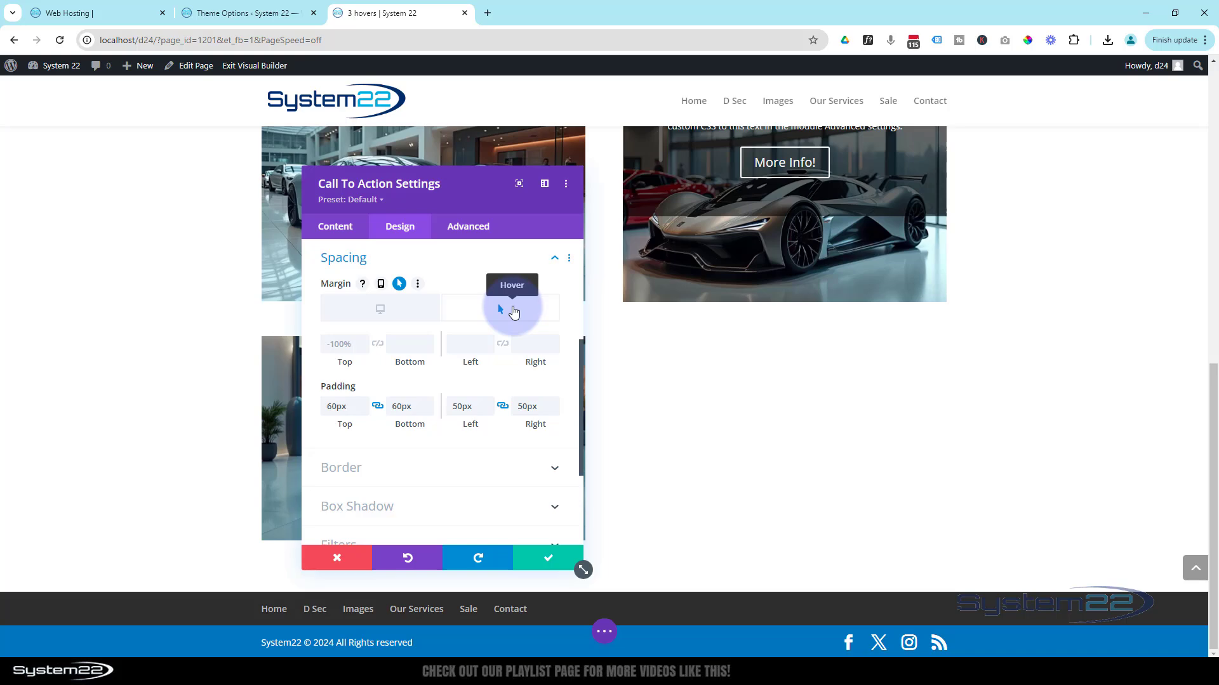
pyautogui.click(337, 344)
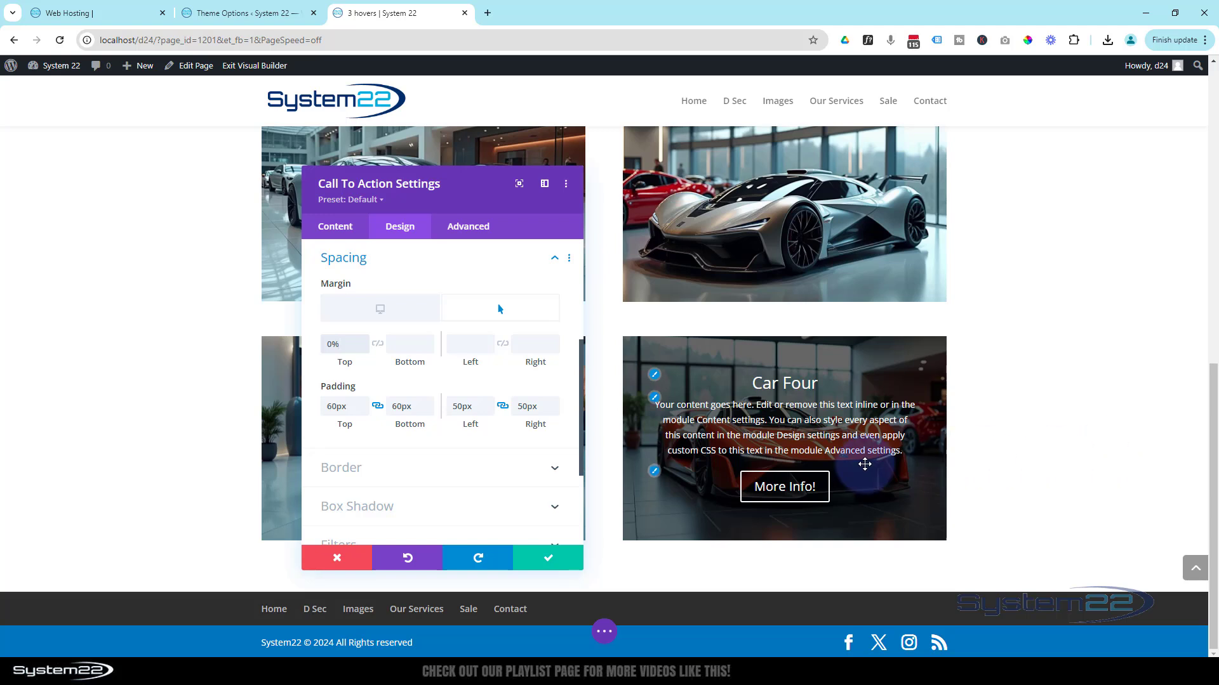
# - For the default desktop state, unlink the top and bottom padding and set the bottom padding to 100%
pyautogui.click(409, 317)
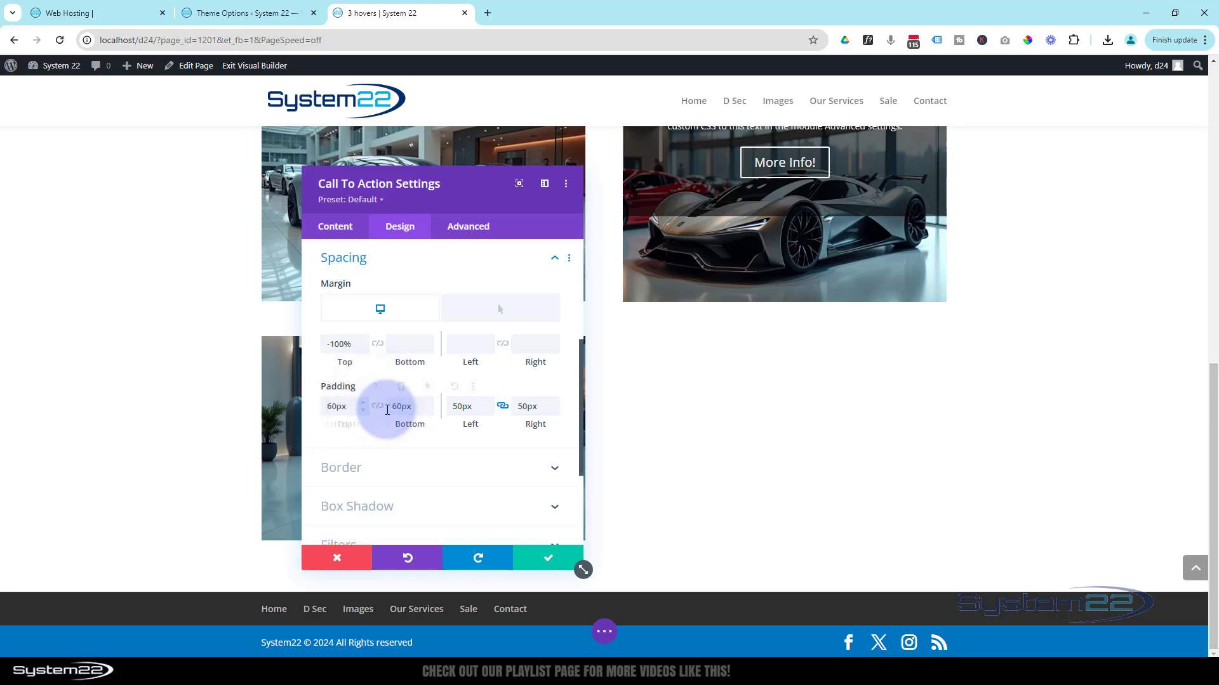
pyautogui.doubleClick(413, 406)
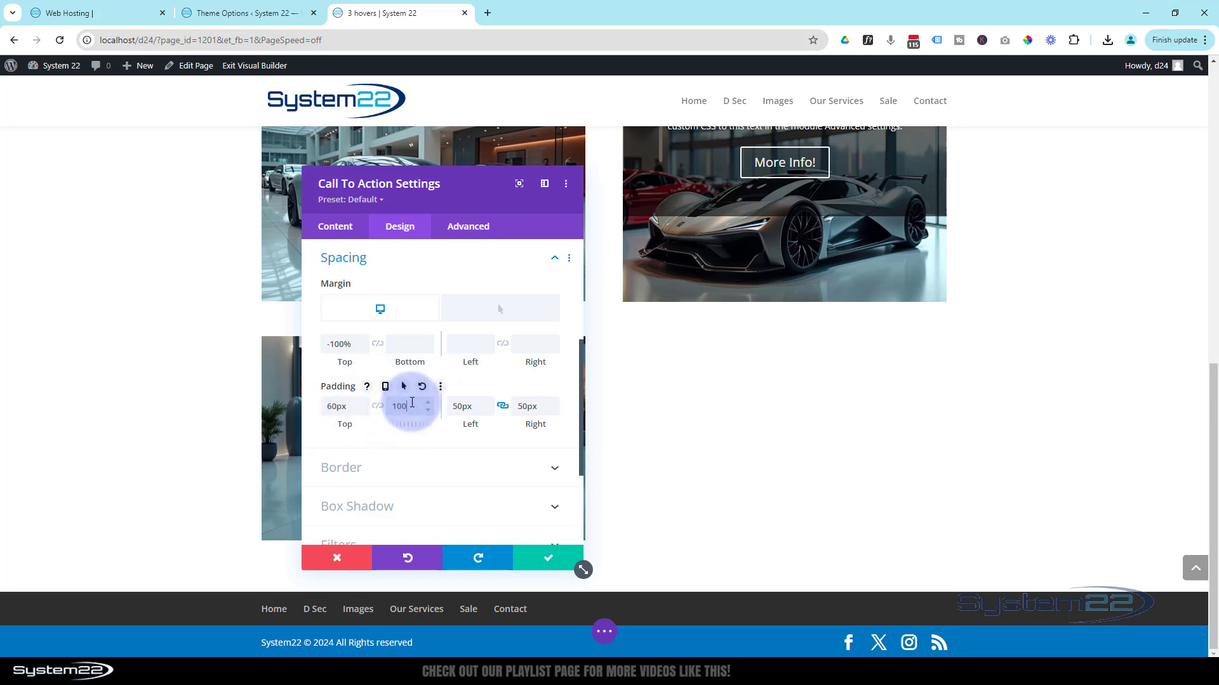
pyautogui.write('100%')
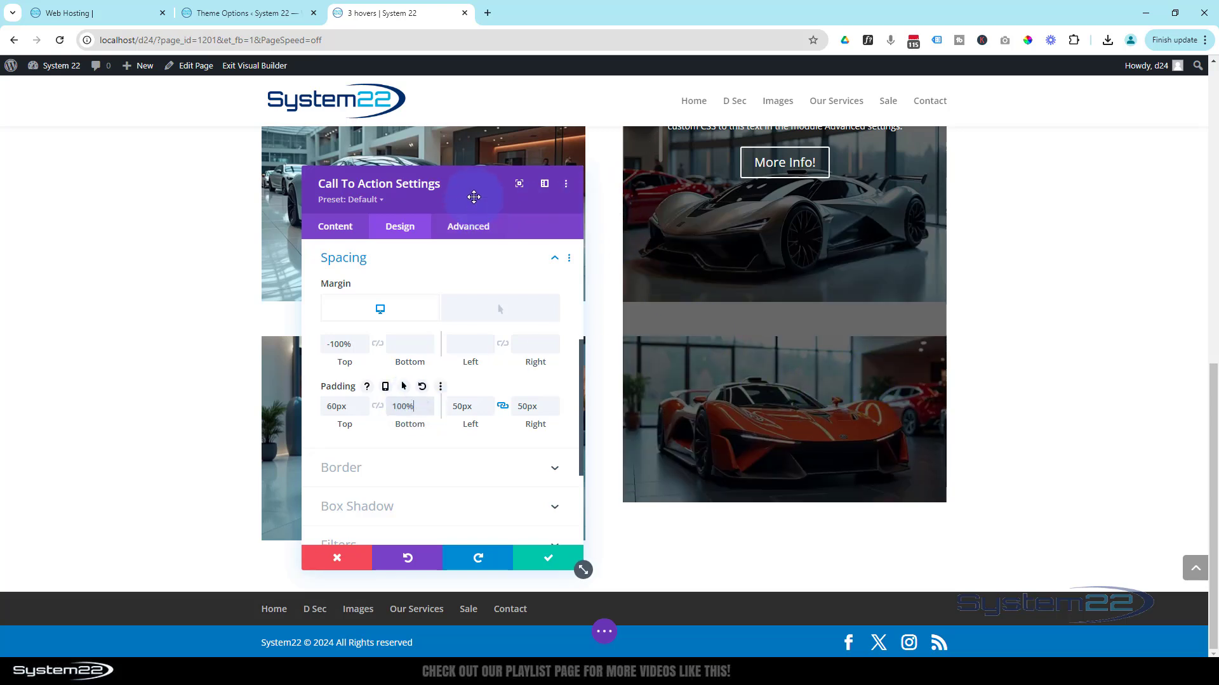
# - Move the settings dialog clear of the car tiles and raise the default bottom padding to 112%, covering the orange car image
pyautogui.moveTo(474, 199); pyautogui.dragTo(374, 165)
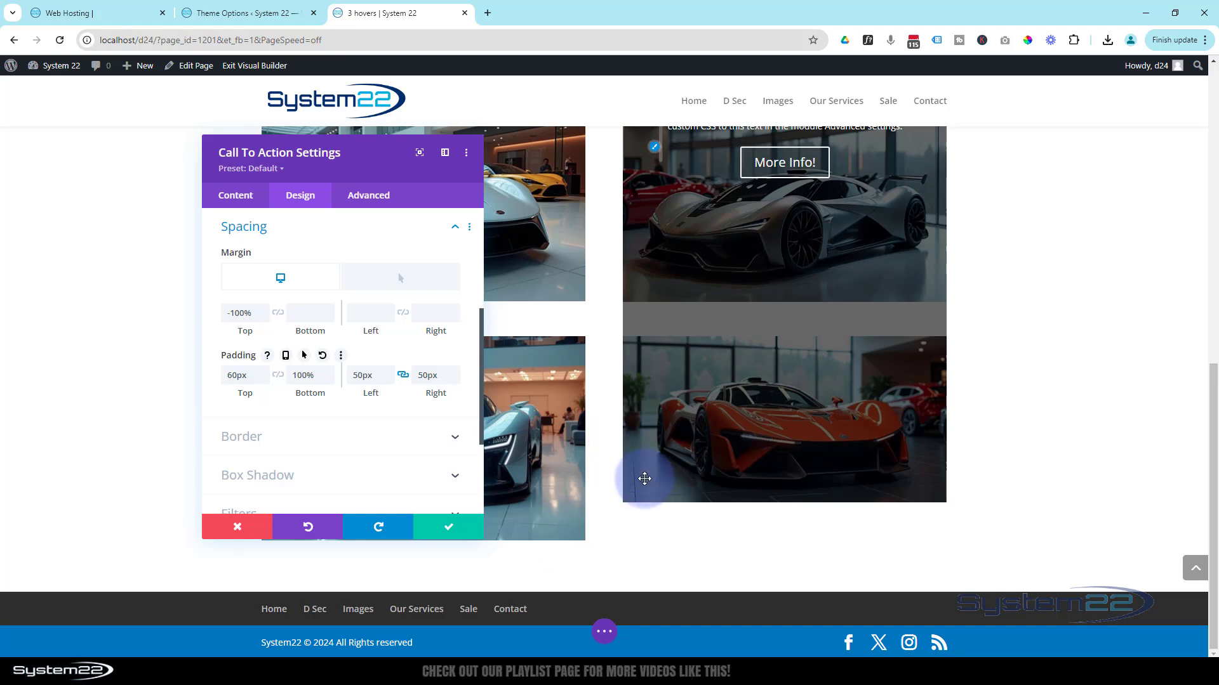
pyautogui.click(330, 372)
pyautogui.click(330, 373)
pyautogui.click(330, 373)
pyautogui.click(330, 373)
pyautogui.click(330, 373)
pyautogui.click(330, 373)
pyautogui.click(330, 373)
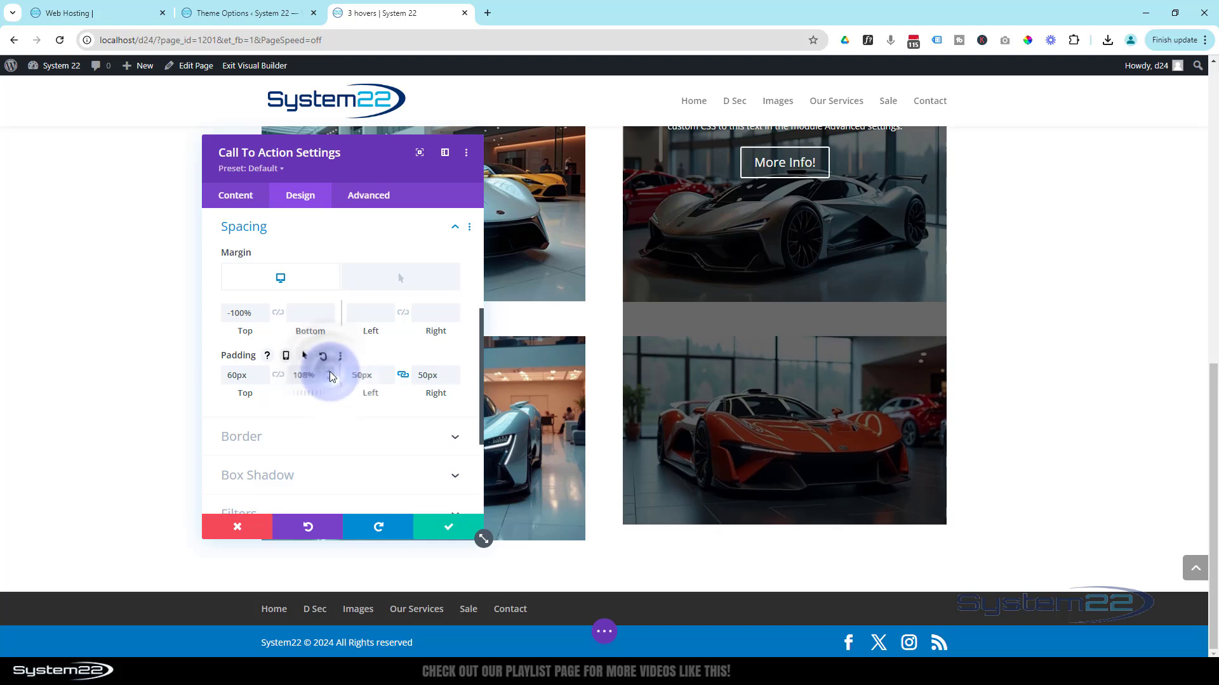
pyautogui.click(330, 374)
pyautogui.click(330, 374)
pyautogui.click(330, 374)
pyautogui.click(330, 373)
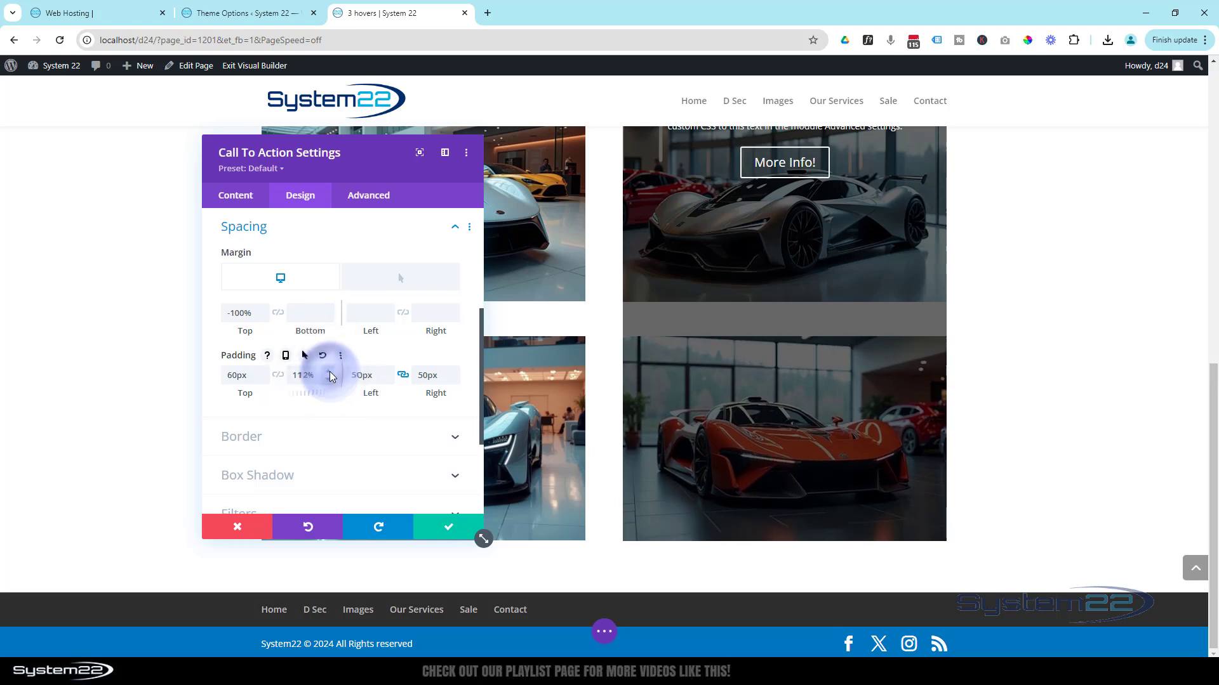
pyautogui.click(330, 374)
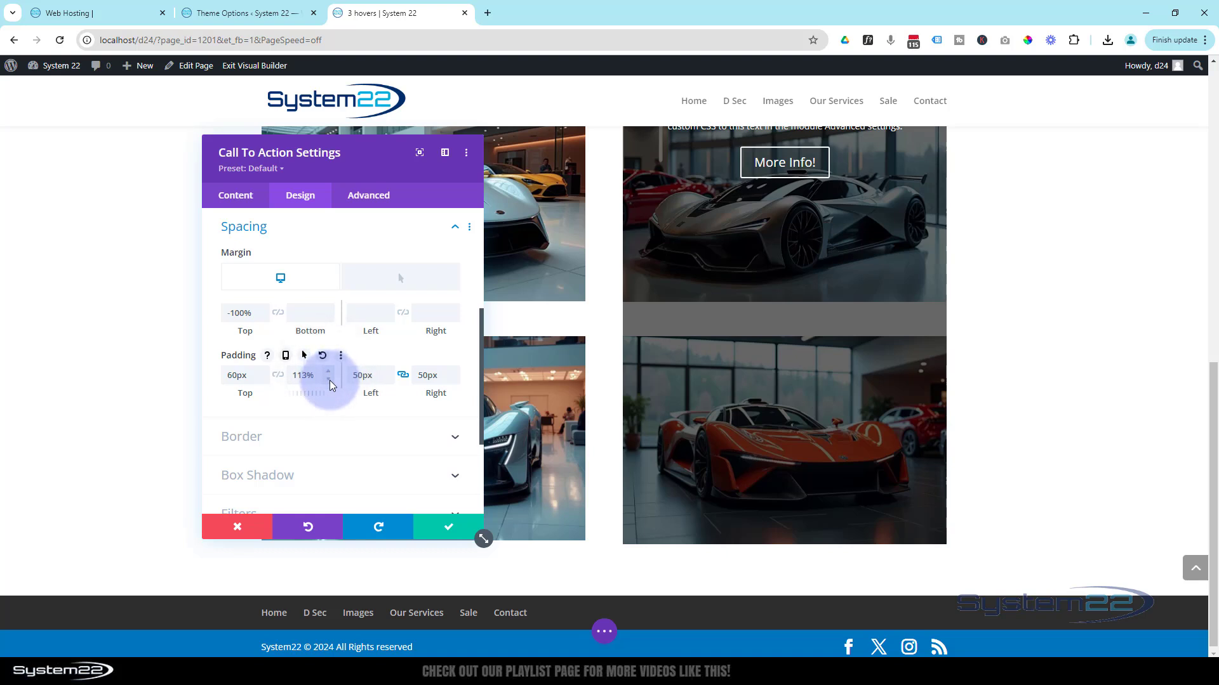
pyautogui.click(329, 381)
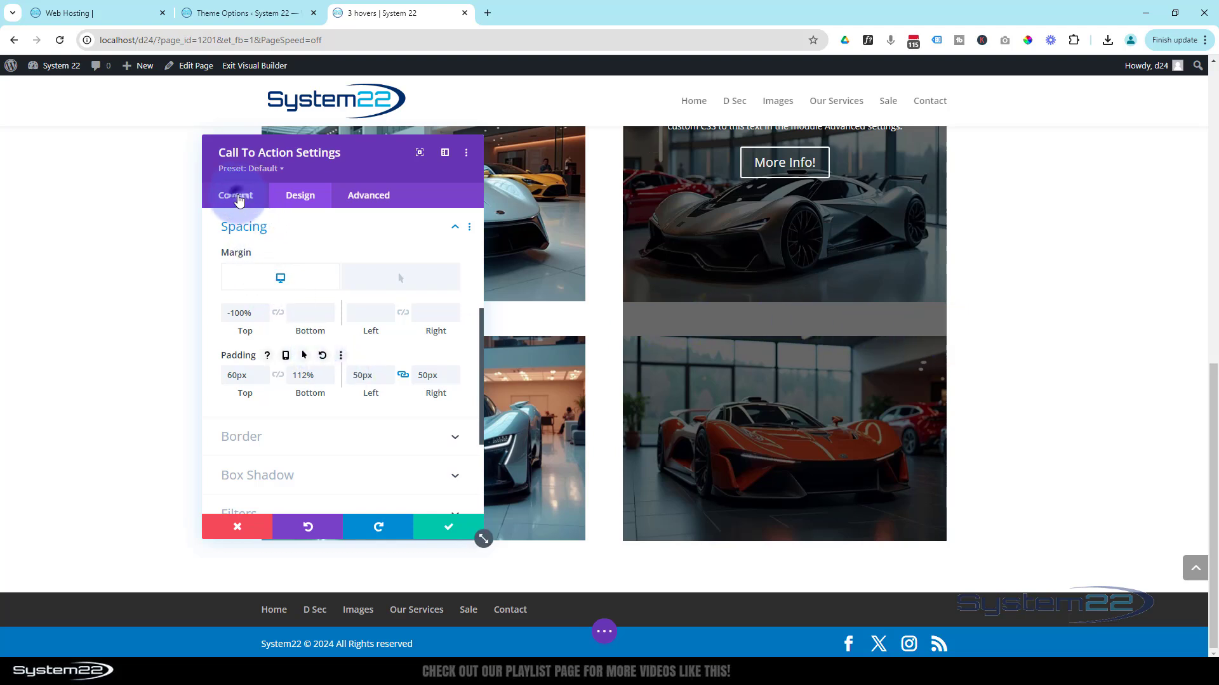
# - Enable hover options for the module's background and make the default background colour fully transparent, rgba(0,0,0,0)
pyautogui.click(238, 199)
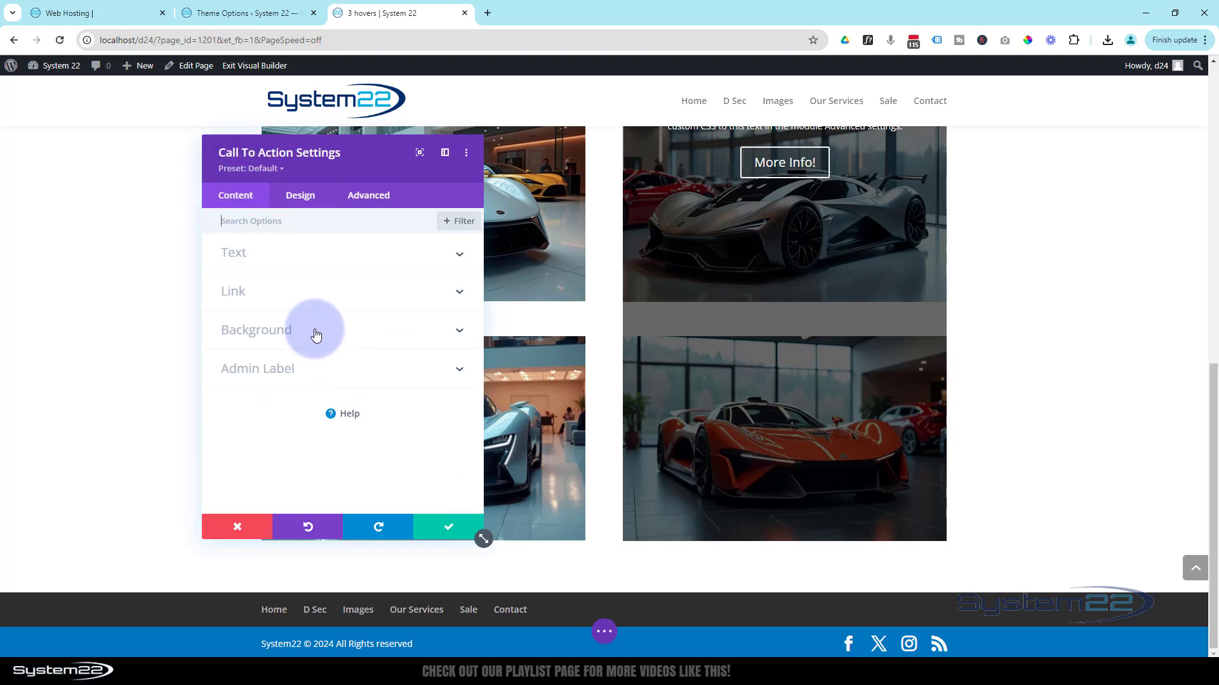
pyautogui.click(316, 334)
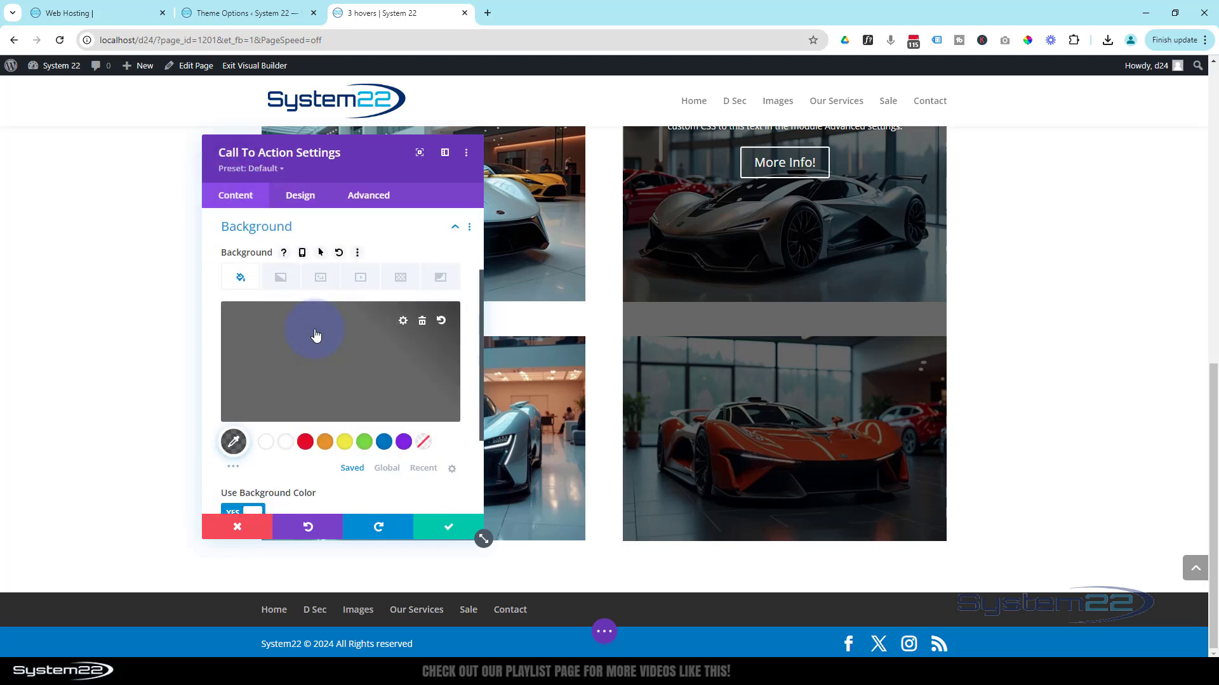
pyautogui.click(321, 254)
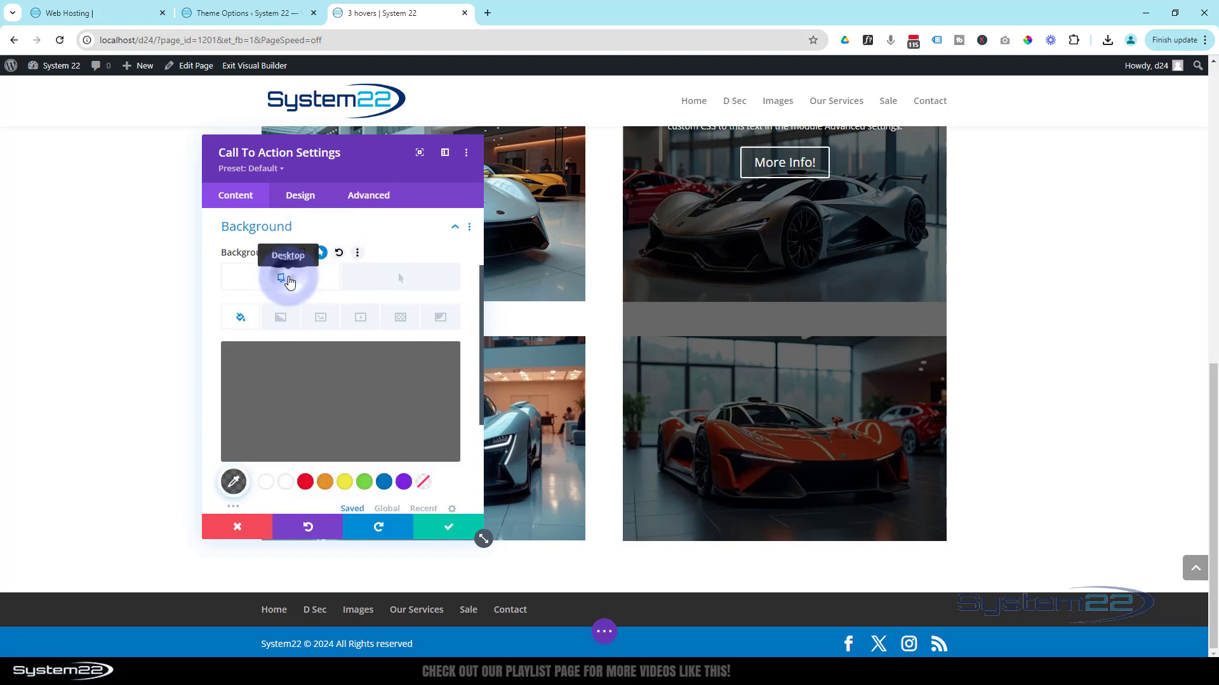
pyautogui.click(346, 418)
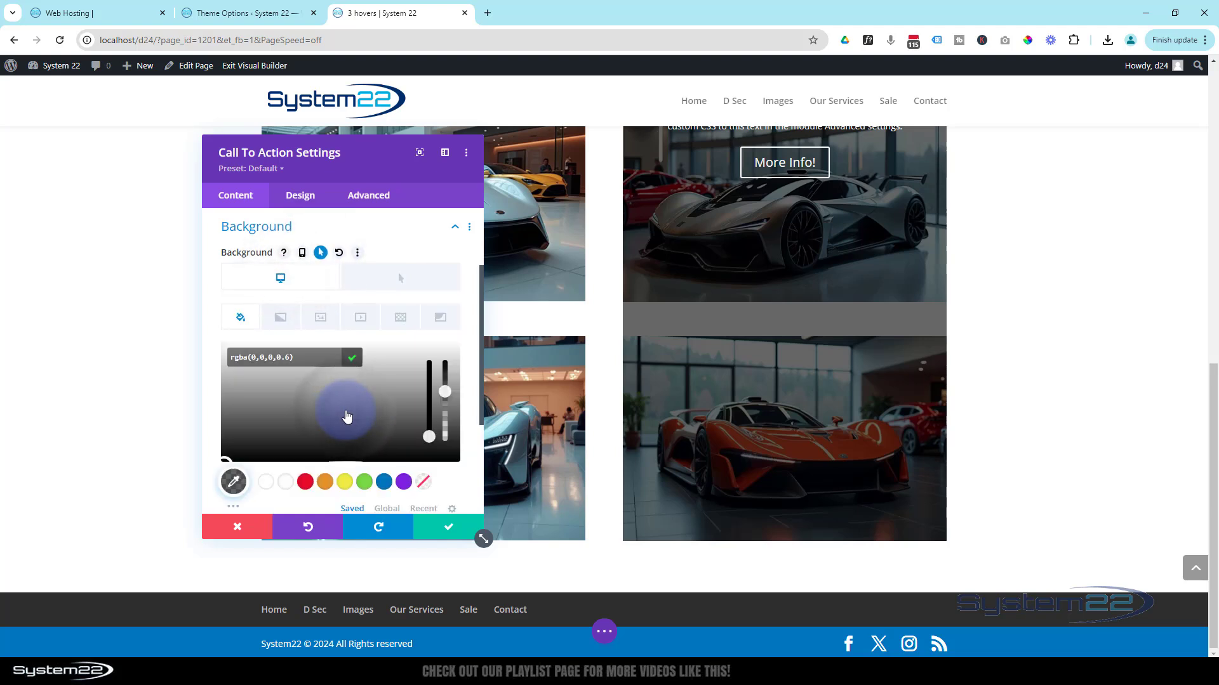
pyautogui.click(444, 392)
pyautogui.moveTo(445, 392); pyautogui.dragTo(447, 457)
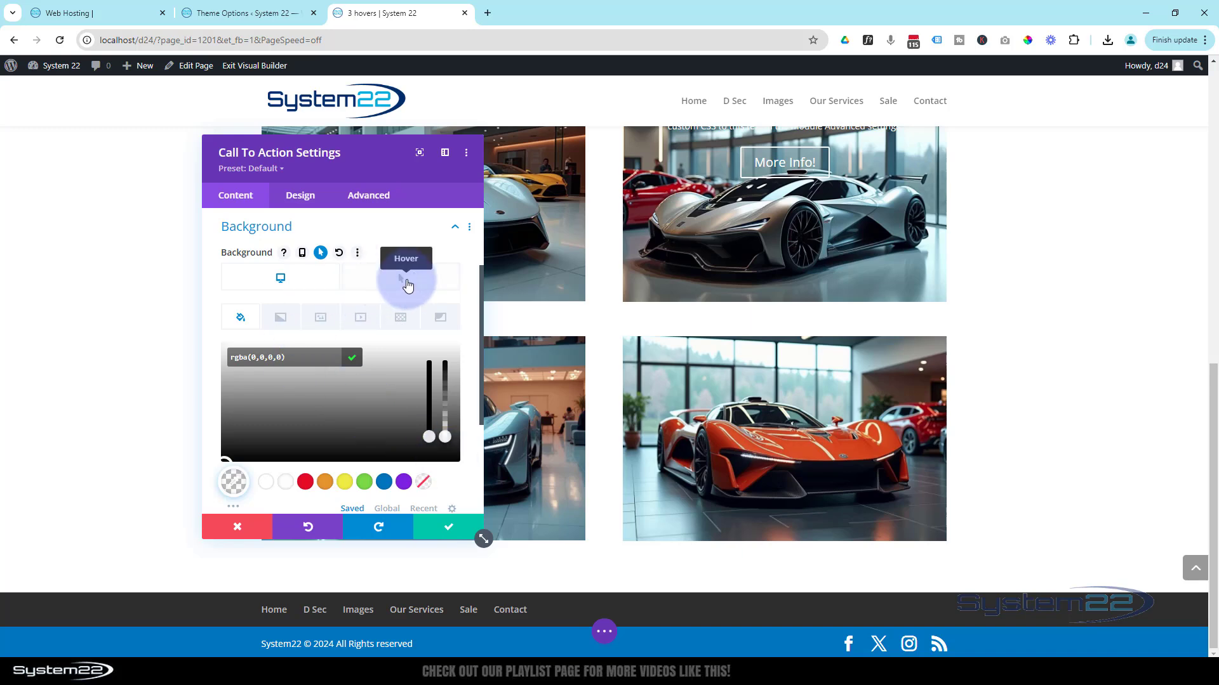
# - Set the module's hover background colour to rgba(0,0,0,0.6) and check the overlay over the orange car
pyautogui.click(407, 284)
pyautogui.click(368, 402)
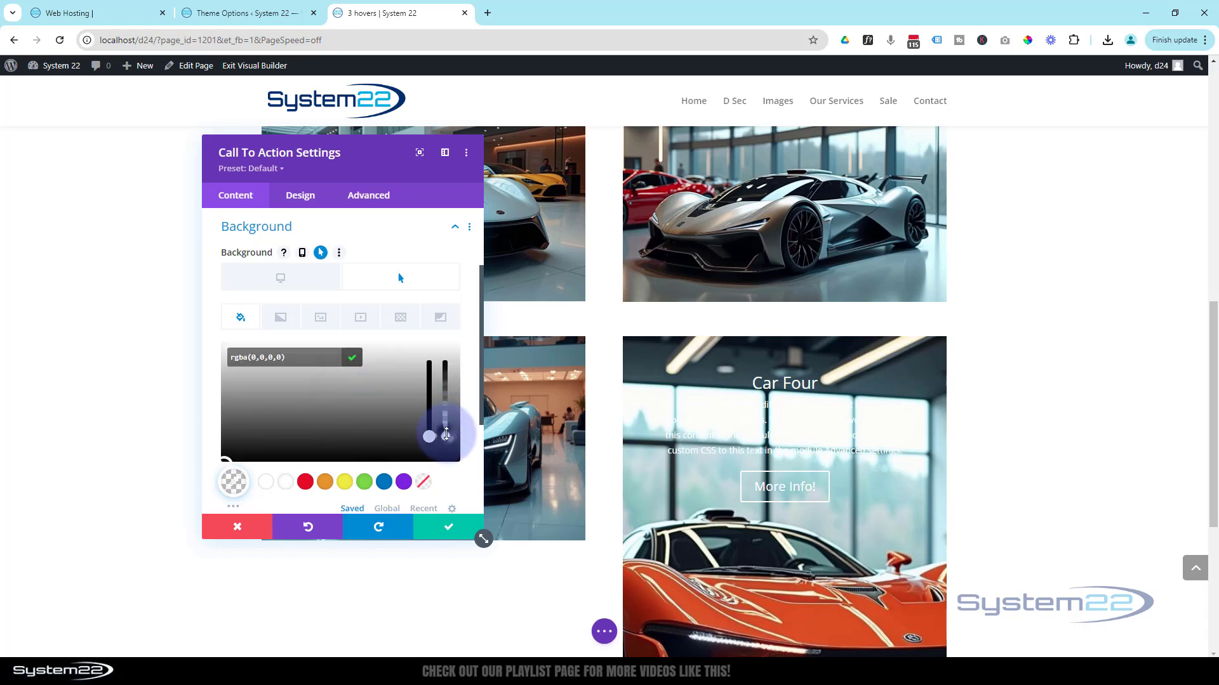
pyautogui.moveTo(446, 435); pyautogui.dragTo(445, 391)
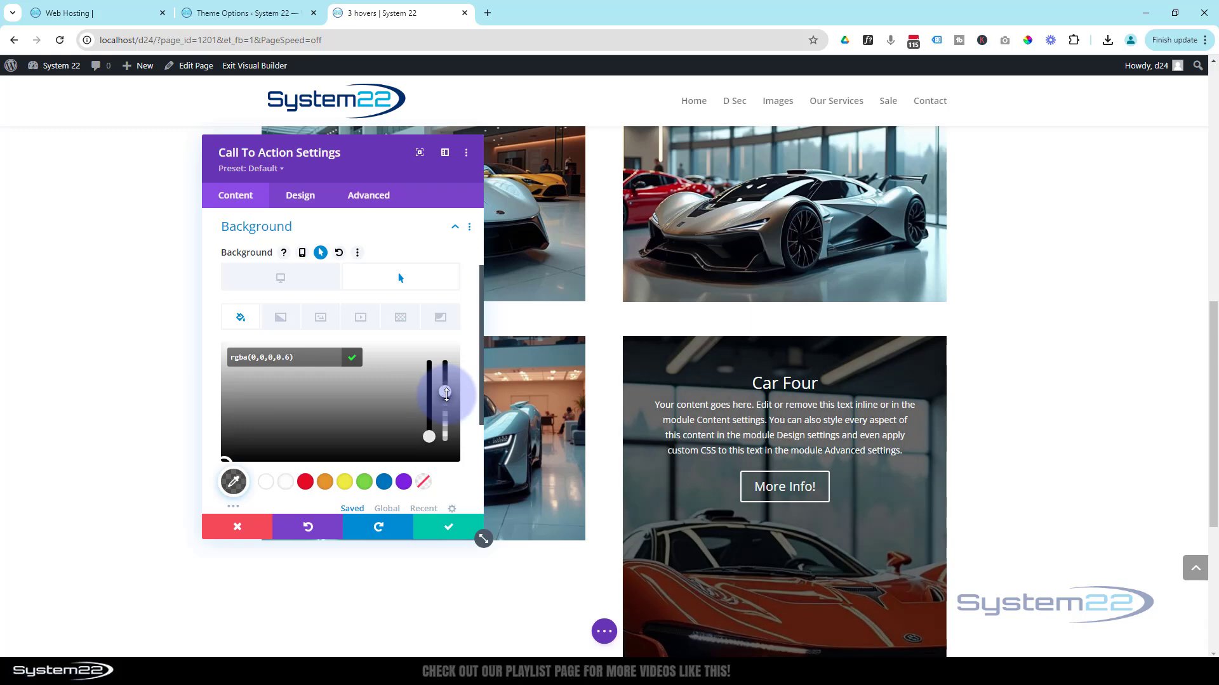
pyautogui.scroll(-3, 1140, 364)
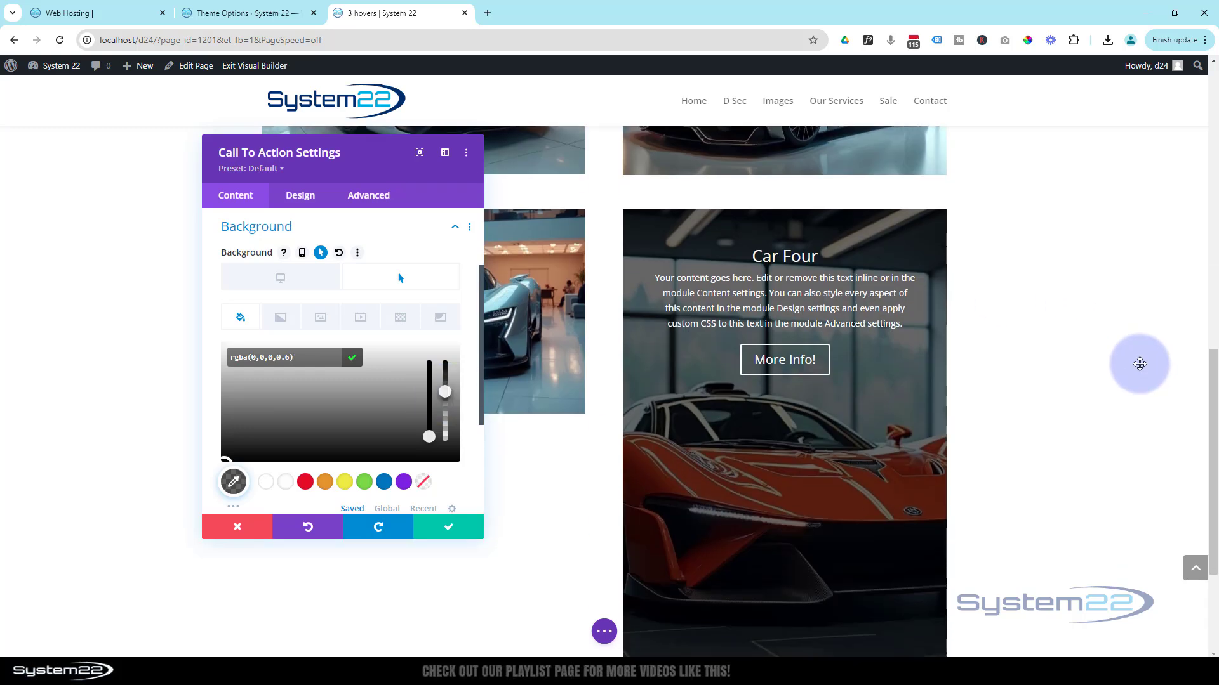
pyautogui.scroll(3, 1140, 364)
pyautogui.scroll(-2, 1140, 363)
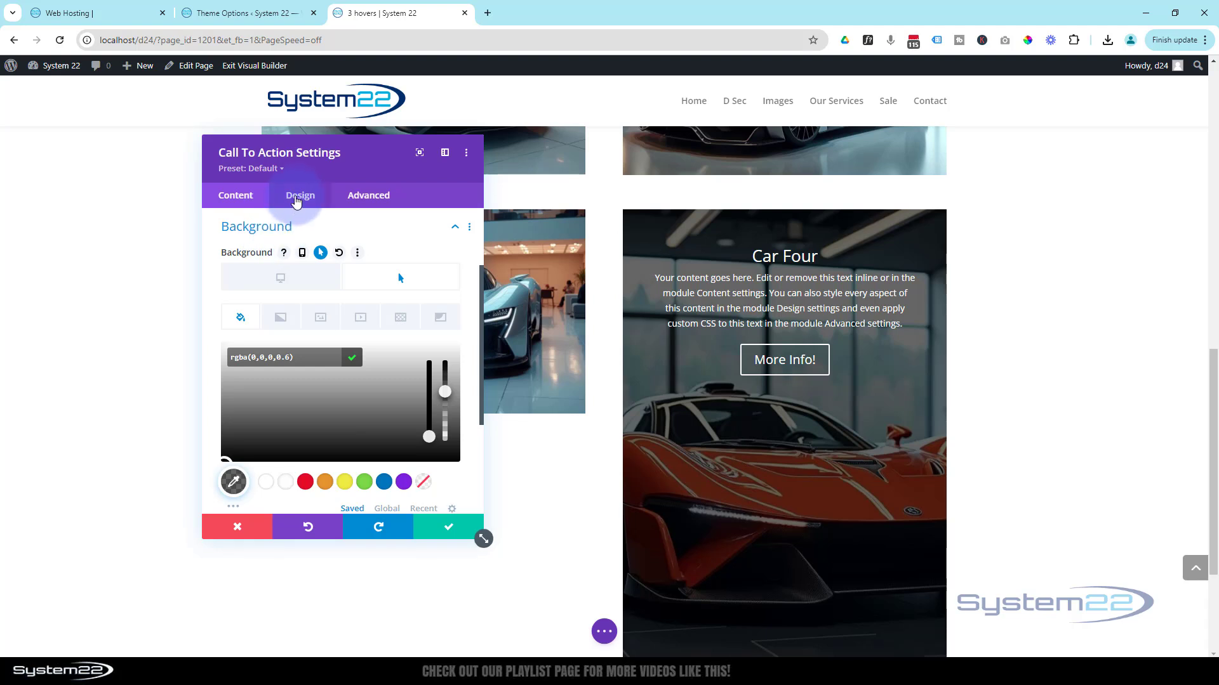
# - Enable hover options for the module's padding and set the hover bottom padding to 60px
pyautogui.click(298, 196)
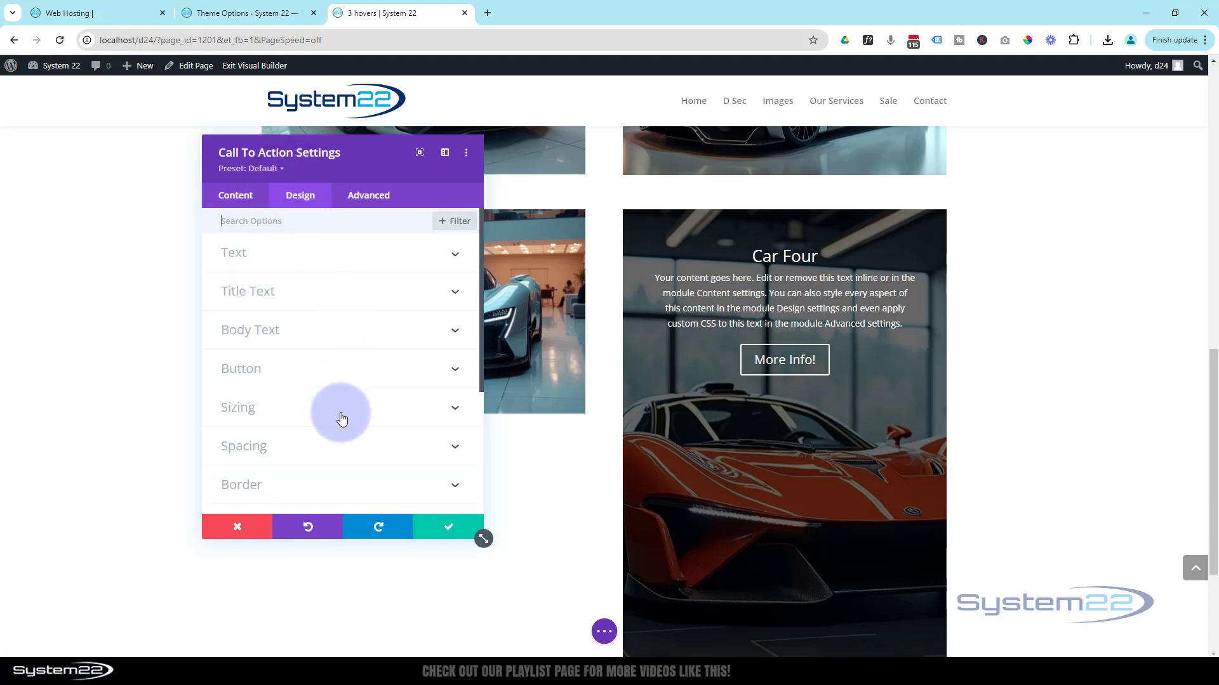
pyautogui.click(349, 446)
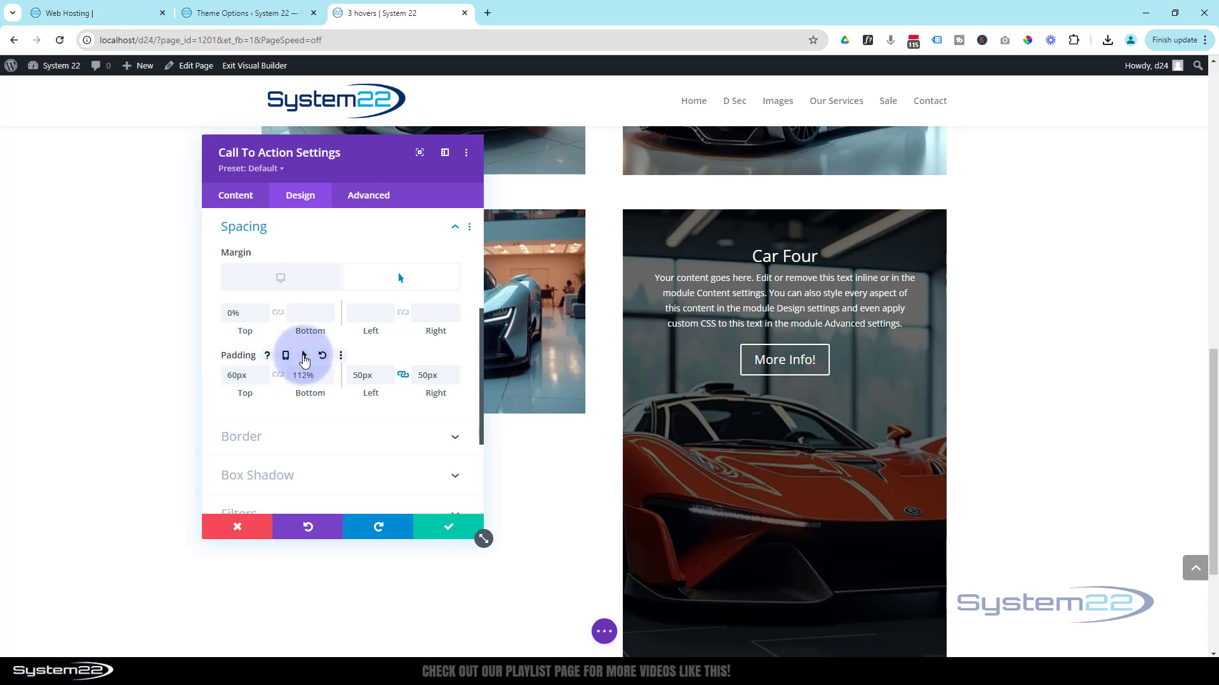
pyautogui.click(304, 357)
pyautogui.click(389, 389)
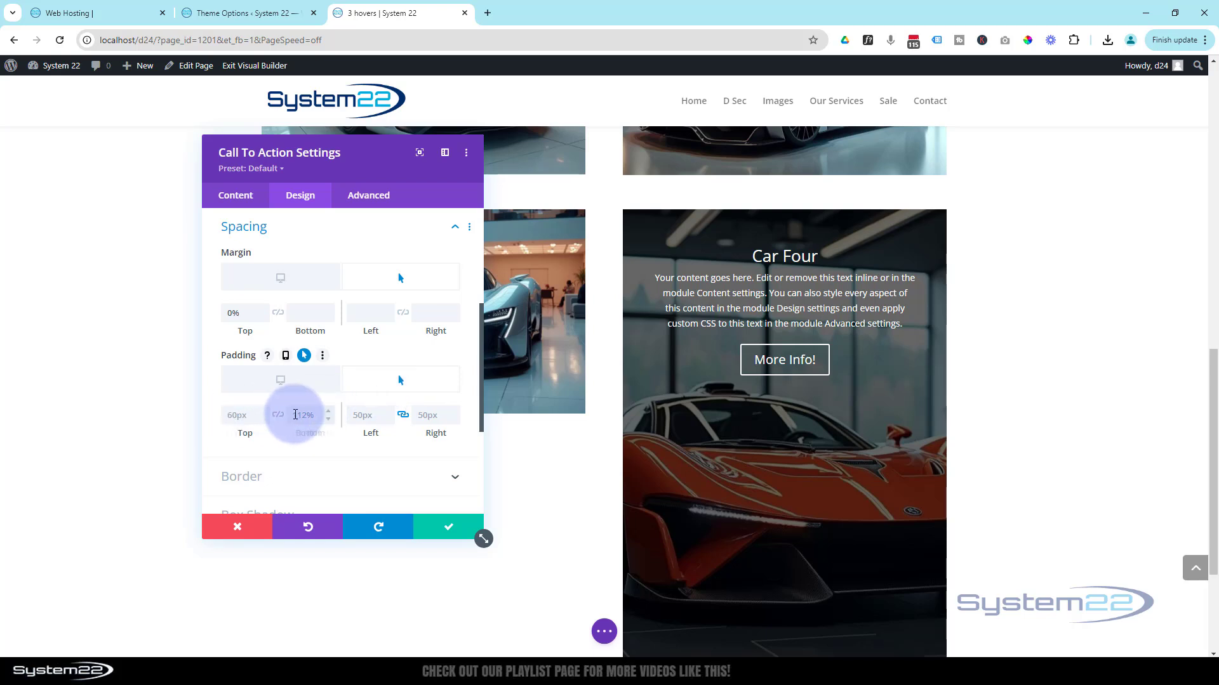
pyautogui.moveTo(296, 414); pyautogui.dragTo(323, 414)
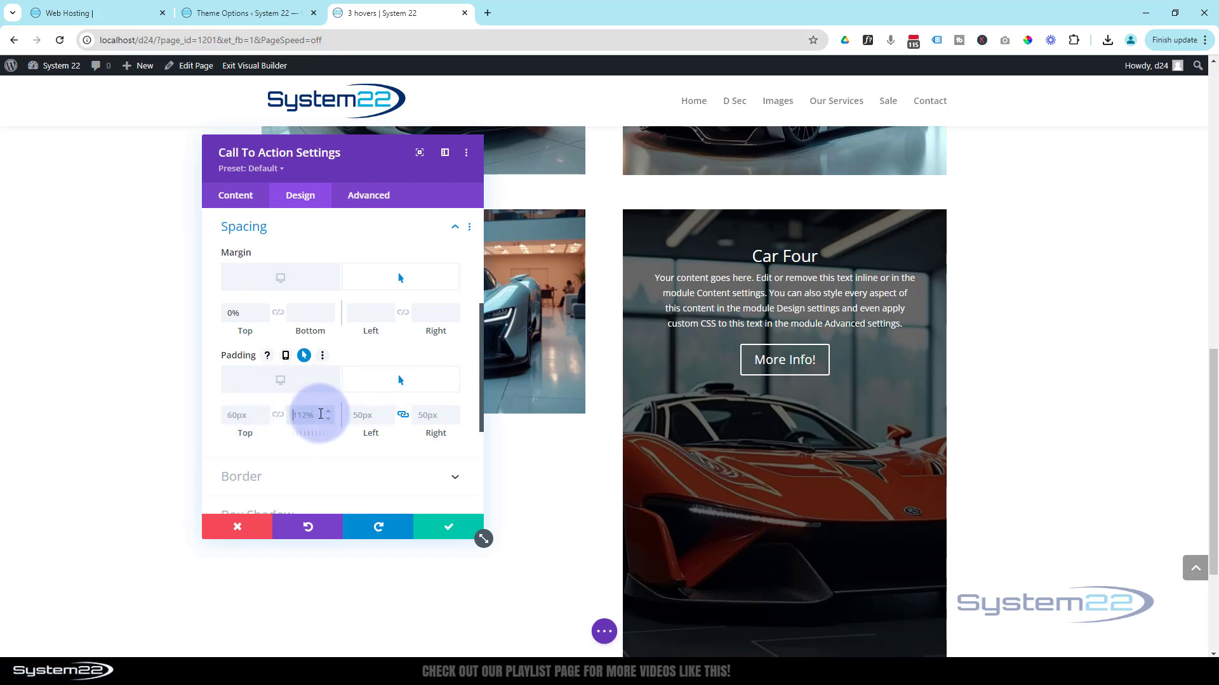
pyautogui.write('60px')
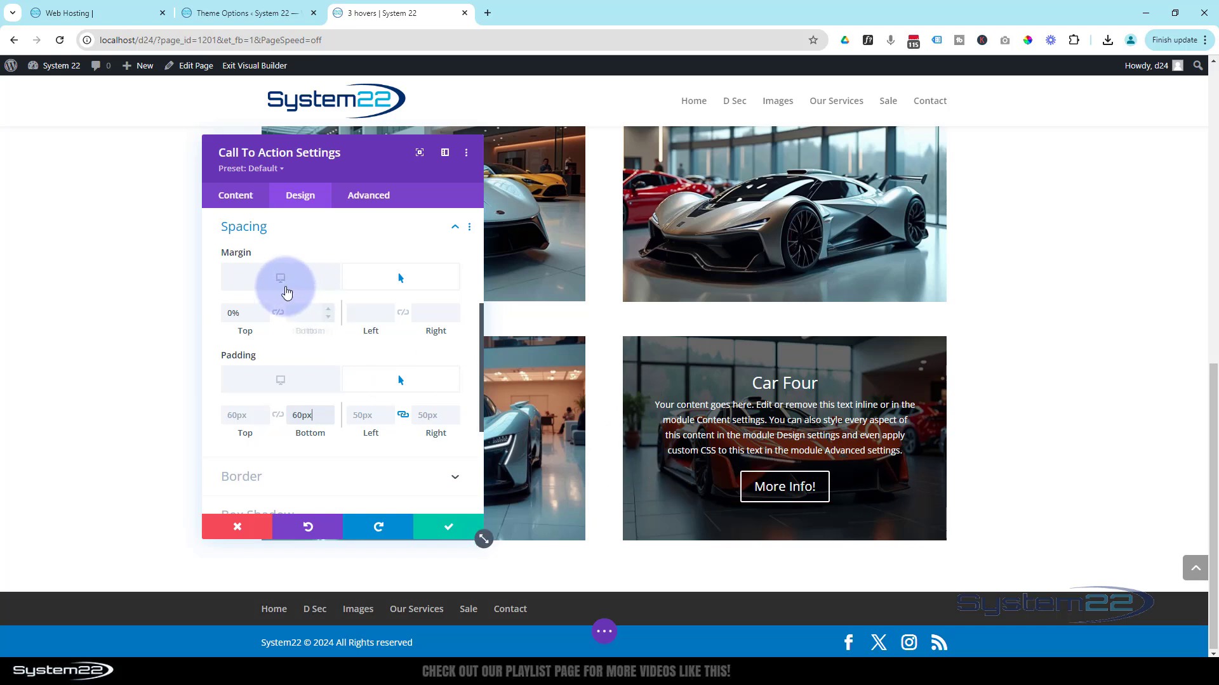
# - Switch the module's spacing back to its default state, inspect the overlay's resting position above the orange car, and save the module settings
pyautogui.click(280, 279)
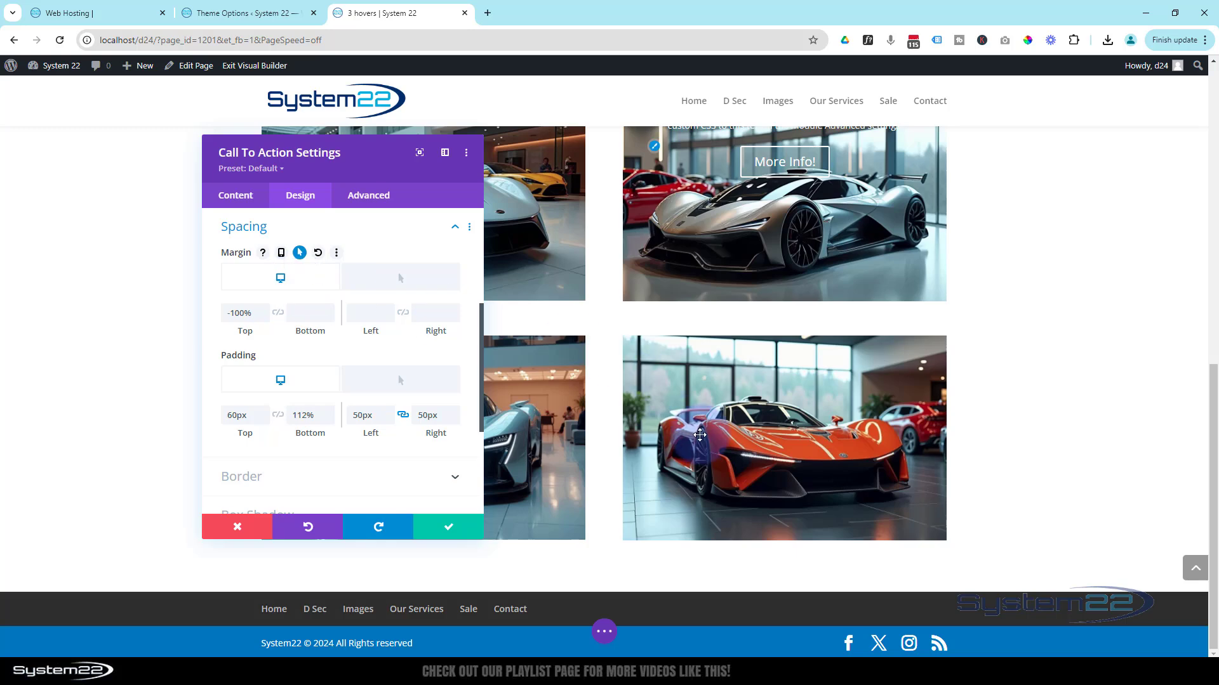
pyautogui.scroll(2, 702, 425)
pyautogui.scroll(1, 702, 425)
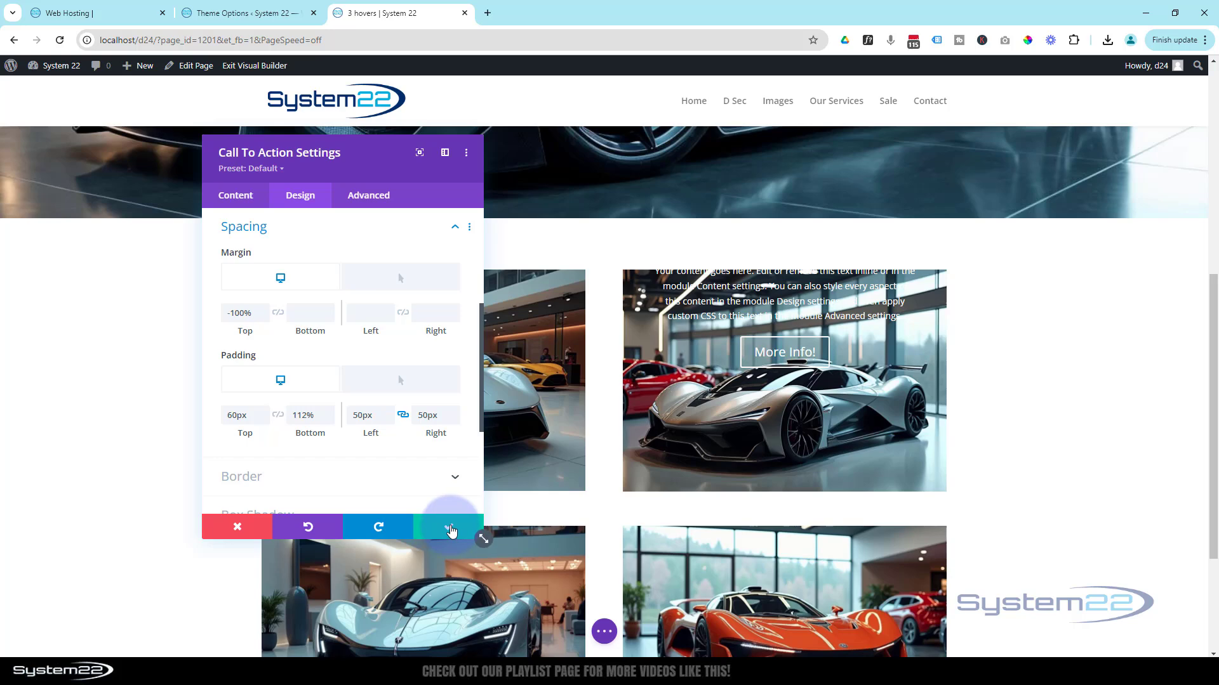
pyautogui.click(451, 531)
# - Open the settings of the lower row's second column and set its horizontal overflow to Hidden
pyautogui.scroll(-2, 544, 484)
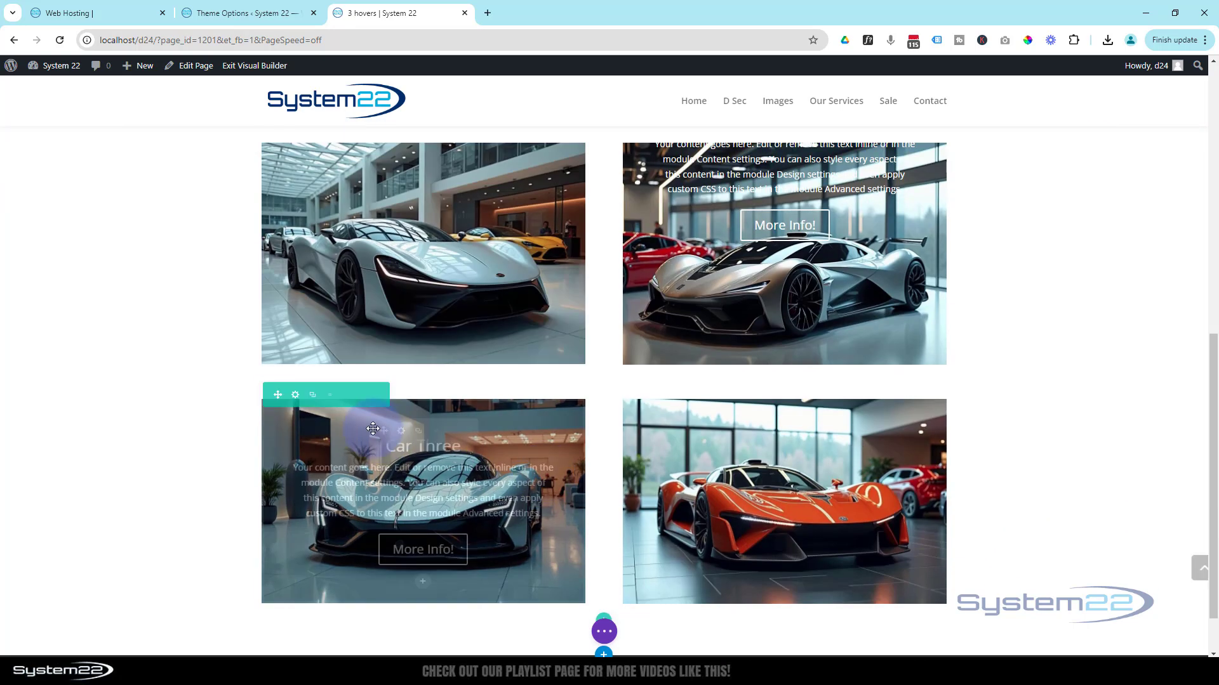
pyautogui.click(294, 396)
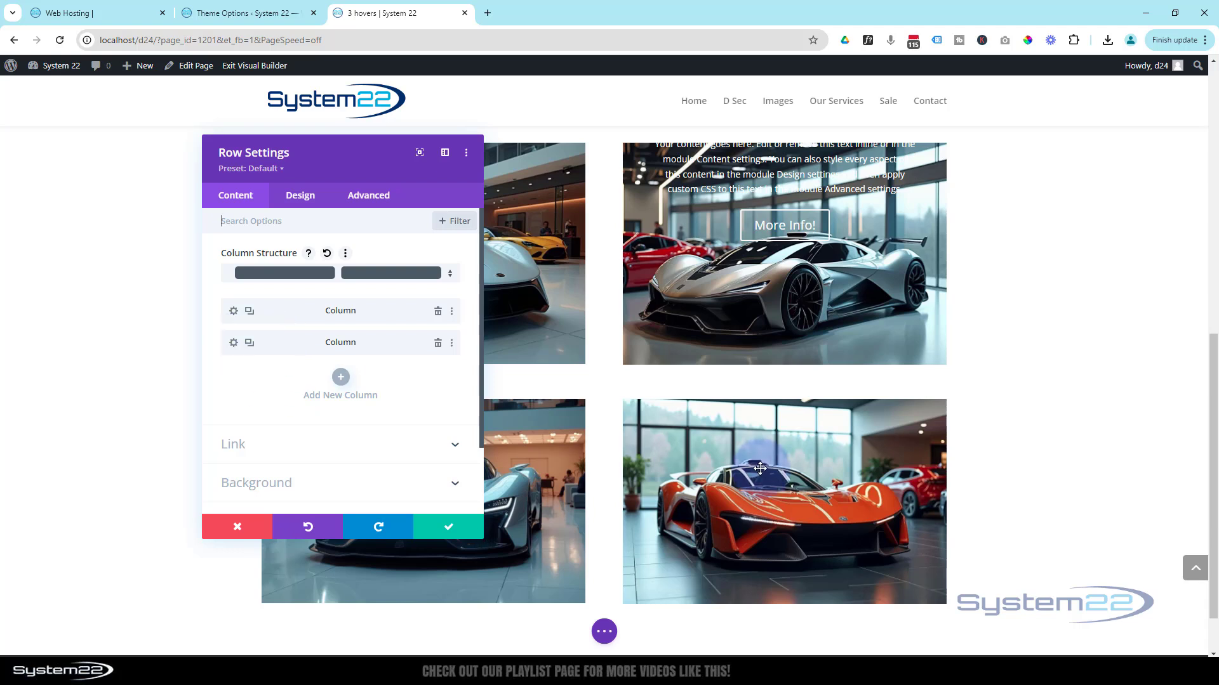
pyautogui.click(232, 346)
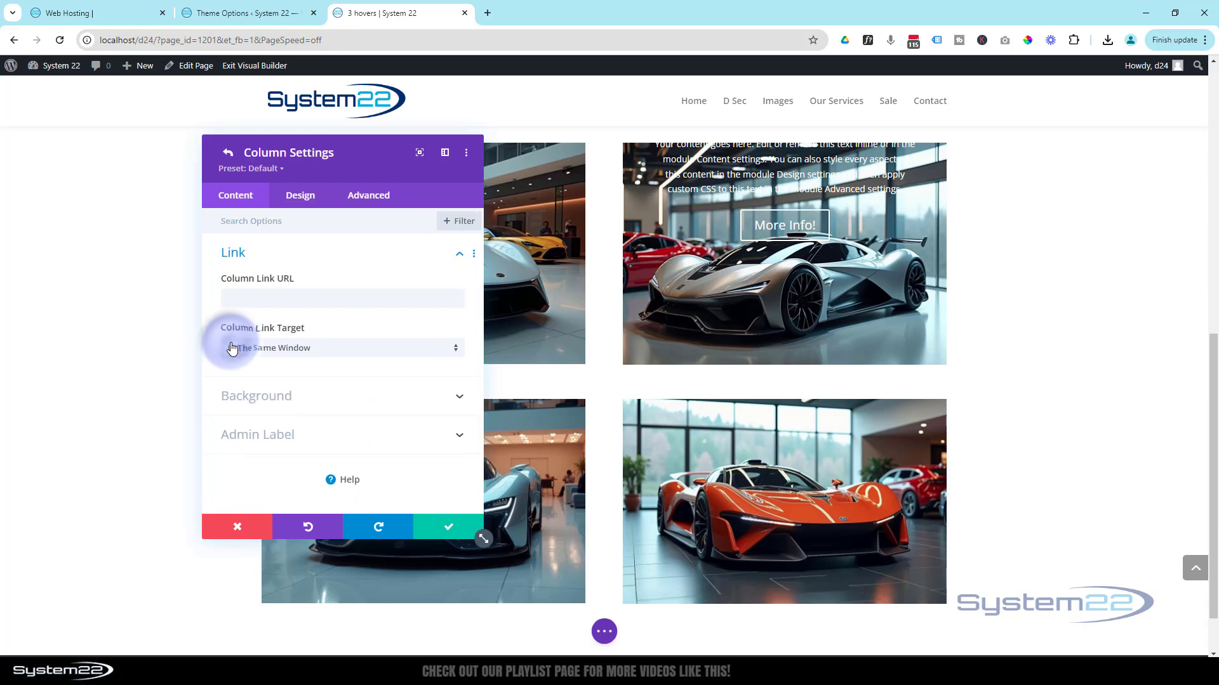
pyautogui.click(369, 197)
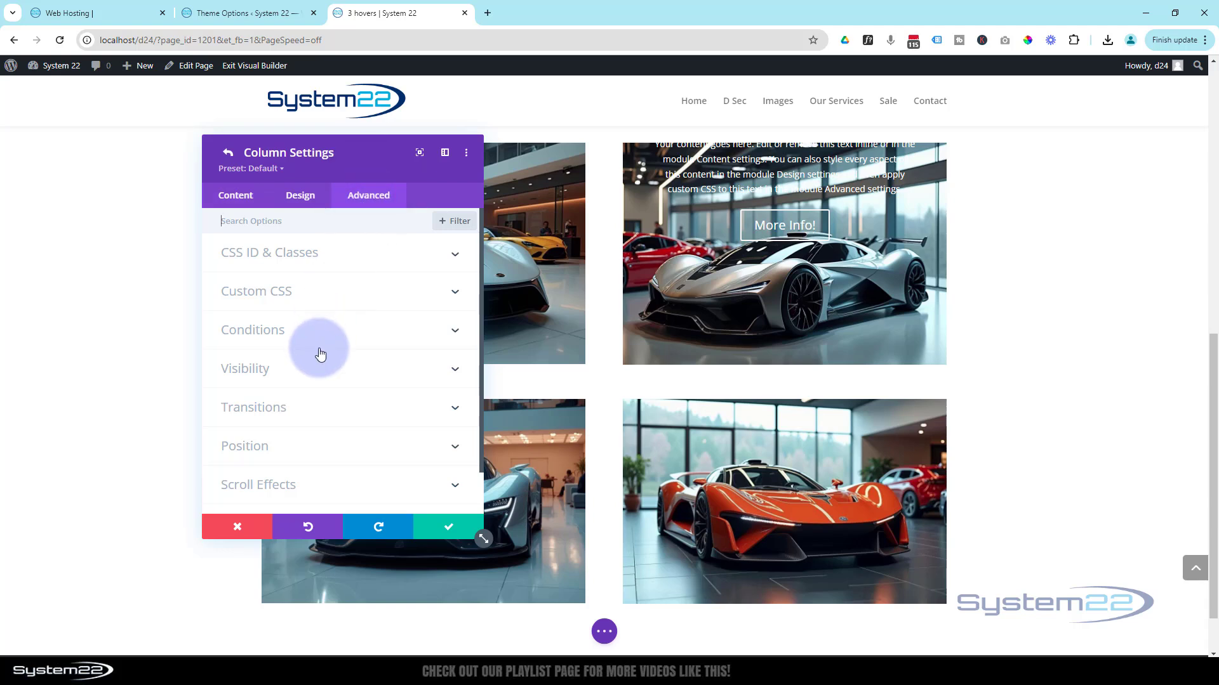
pyautogui.click(319, 370)
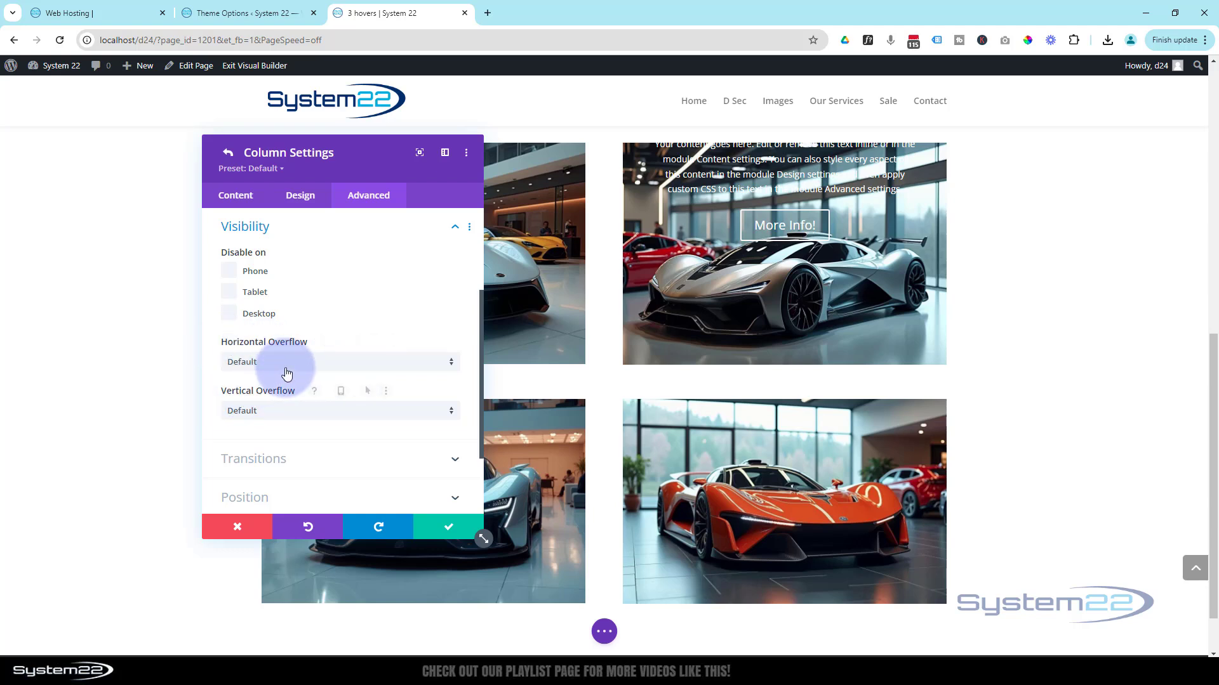
pyautogui.click(286, 366)
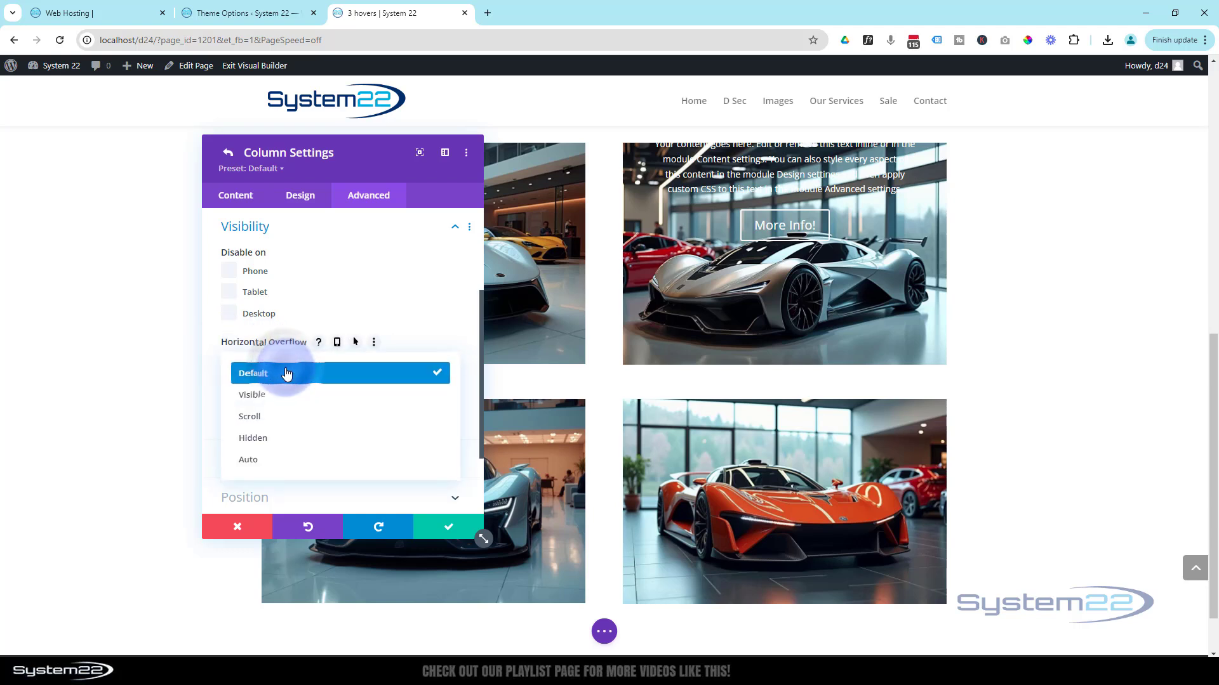
pyautogui.click(265, 439)
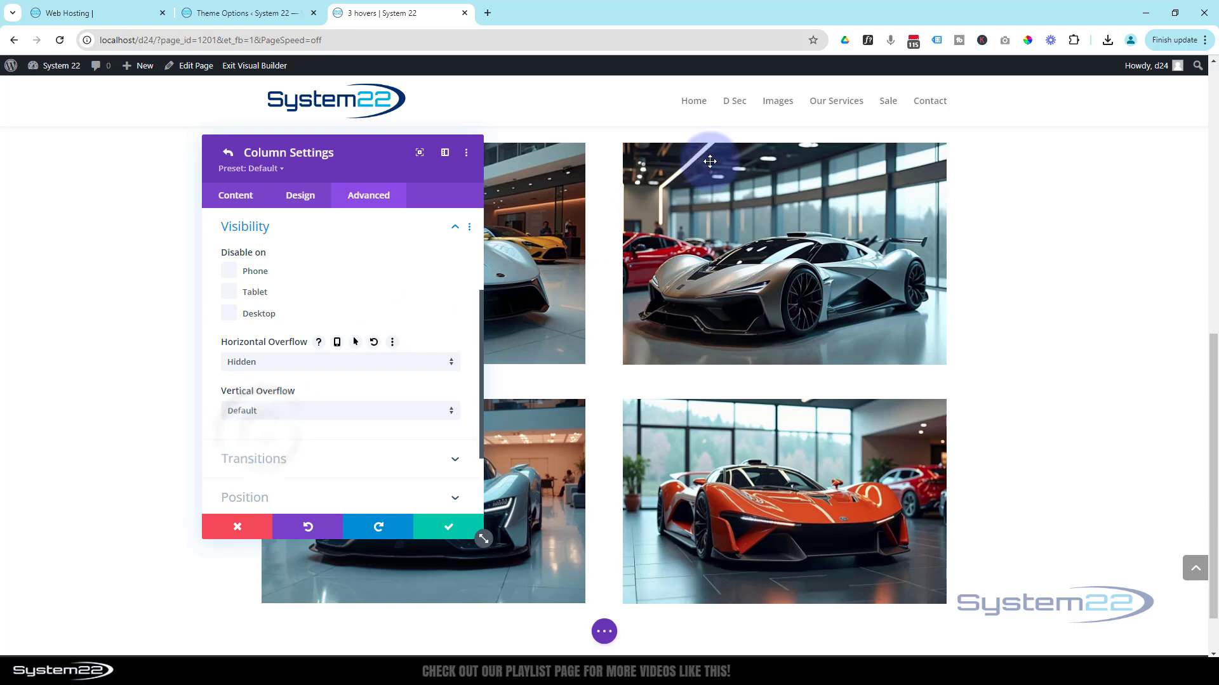
# - Set the column's vertical overflow to Hidden as well and save both the column and row settings
pyautogui.click(298, 415)
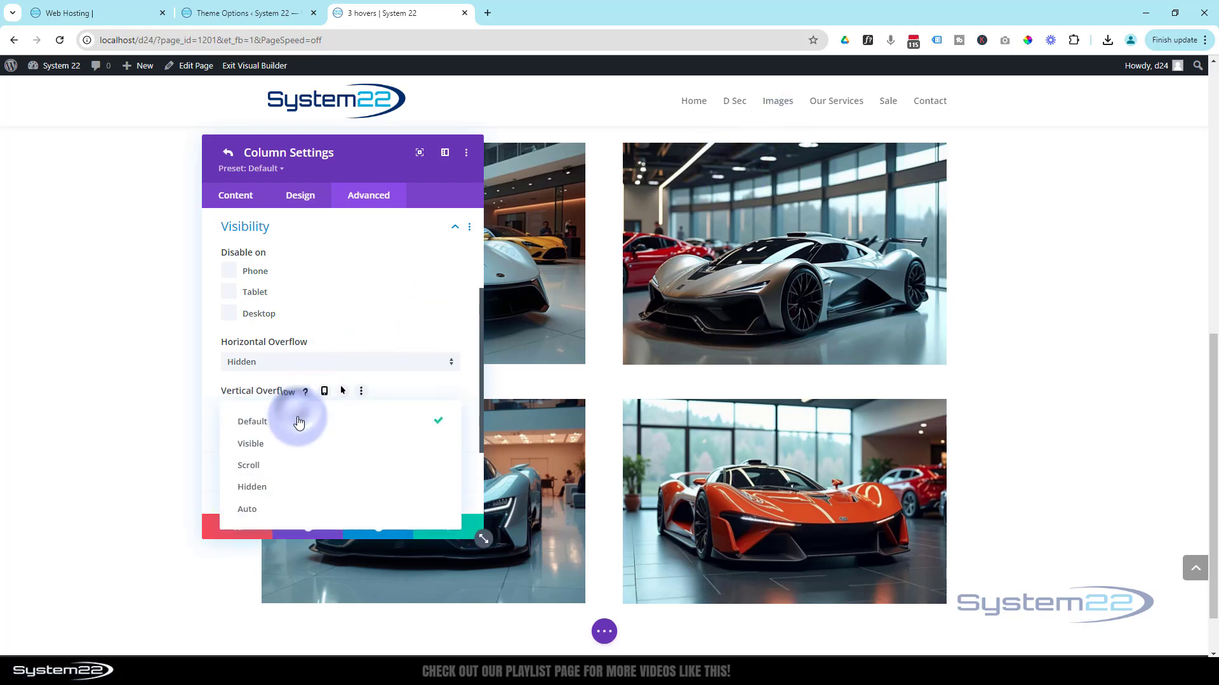
pyautogui.click(287, 494)
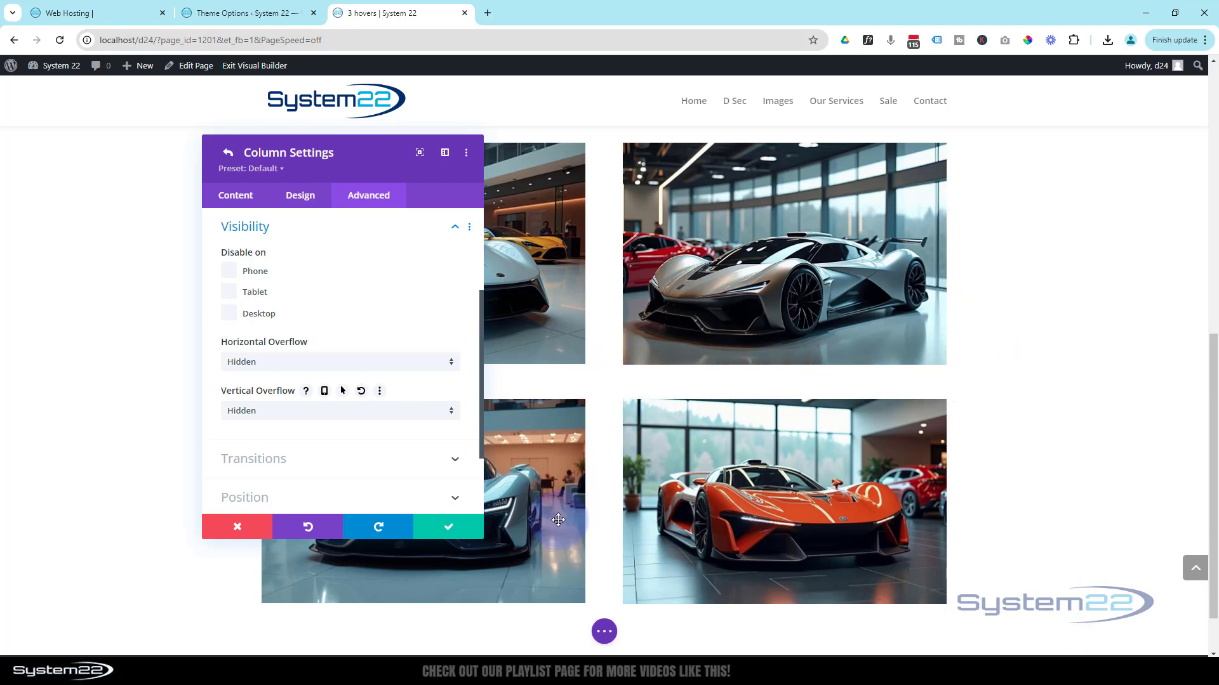
pyautogui.click(447, 527)
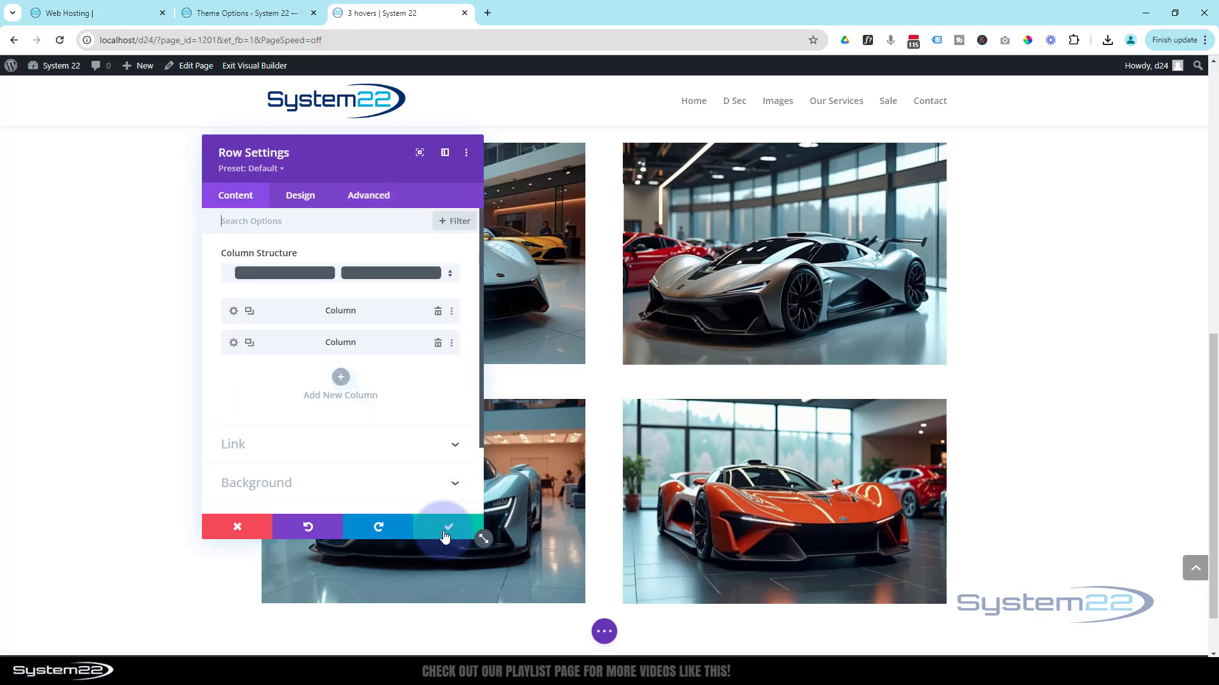
pyautogui.click(447, 527)
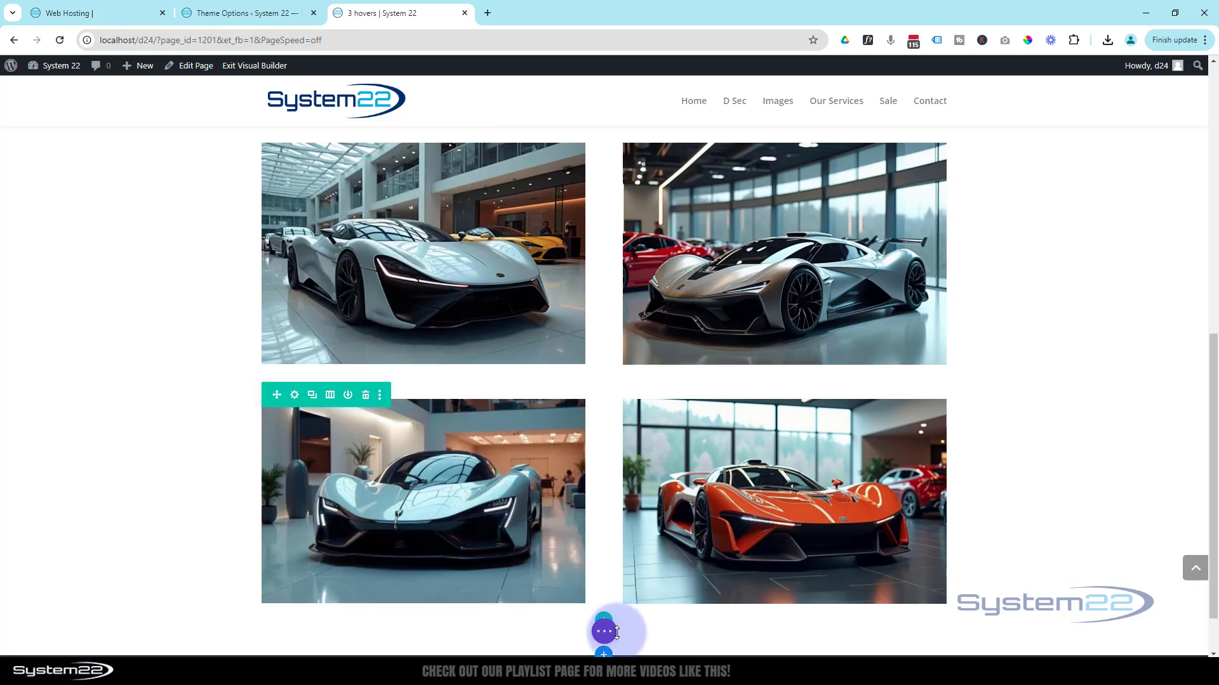
# - Save the page as a draft and exit the Visual Builder to the live page
pyautogui.click(604, 632)
pyautogui.click(1111, 632)
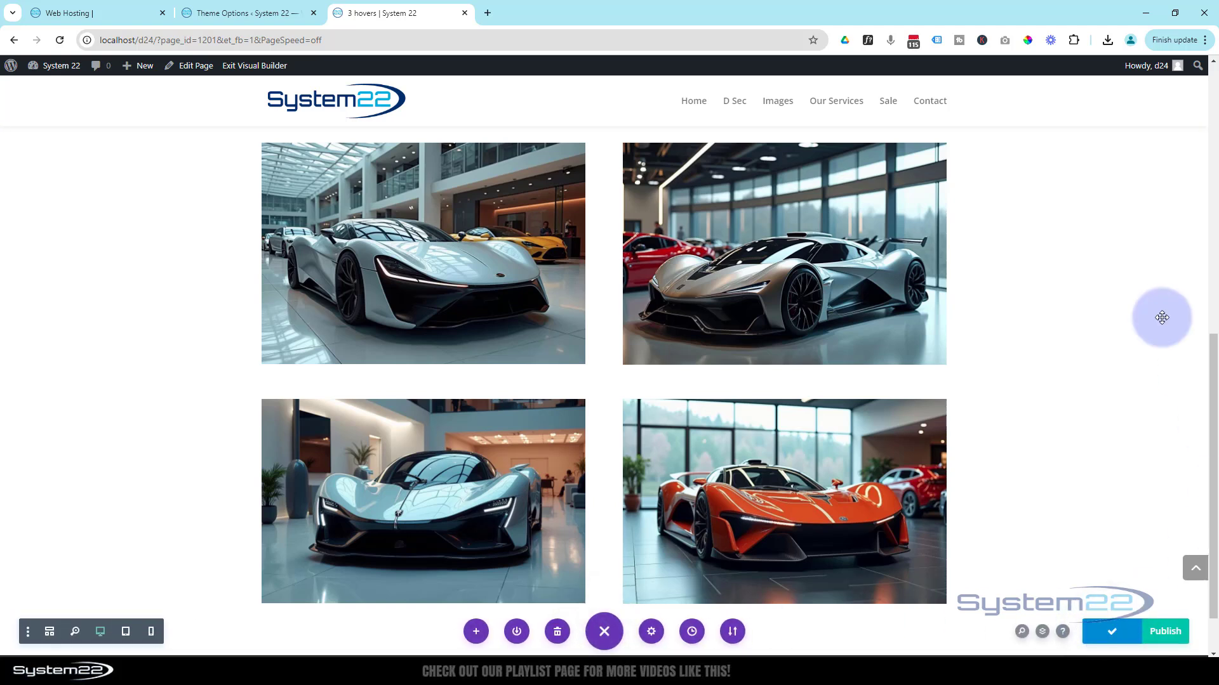
pyautogui.click(261, 67)
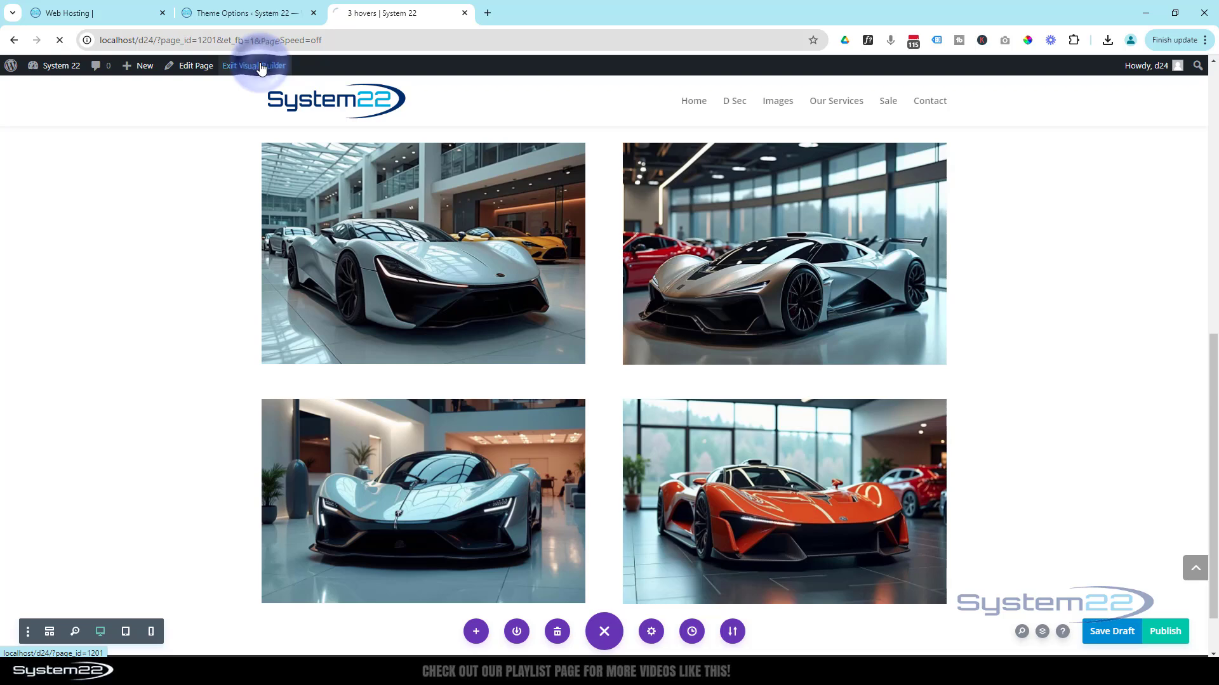
pyautogui.click(266, 66)
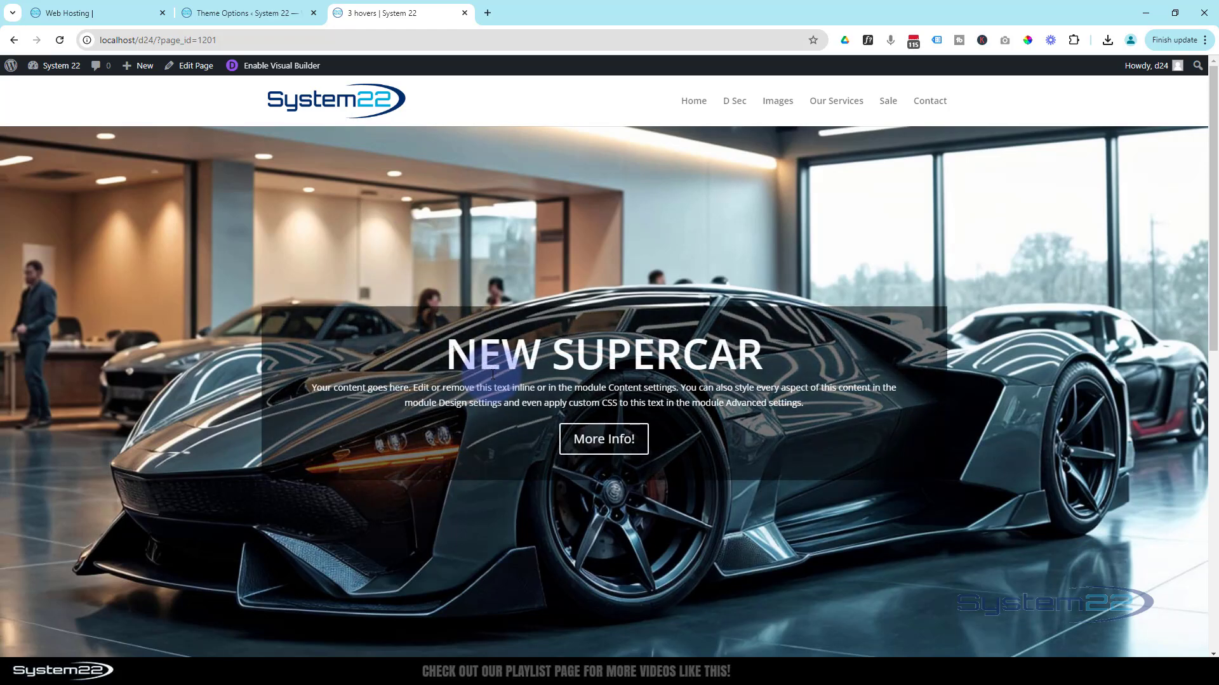
# - Examine how the Car Four overlay moves in and out over the orange car on the live page
pyautogui.scroll(-5, 652, 239)
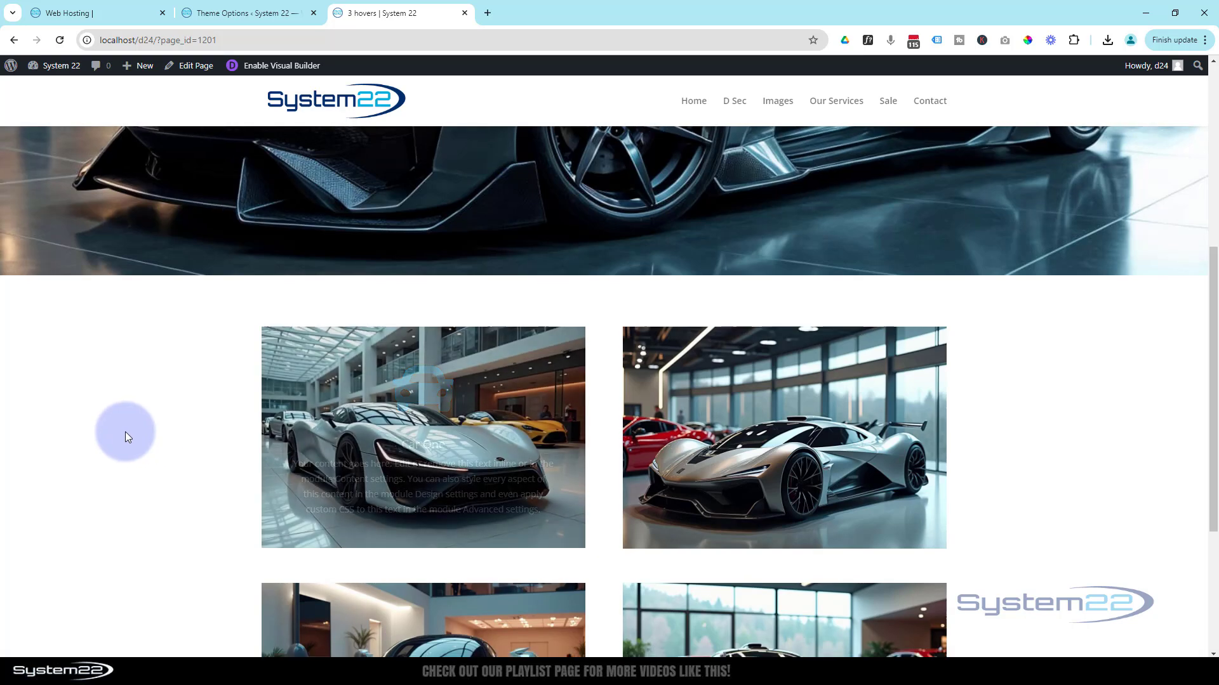
pyautogui.scroll(-4, 125, 436)
pyautogui.moveTo(299, 445)
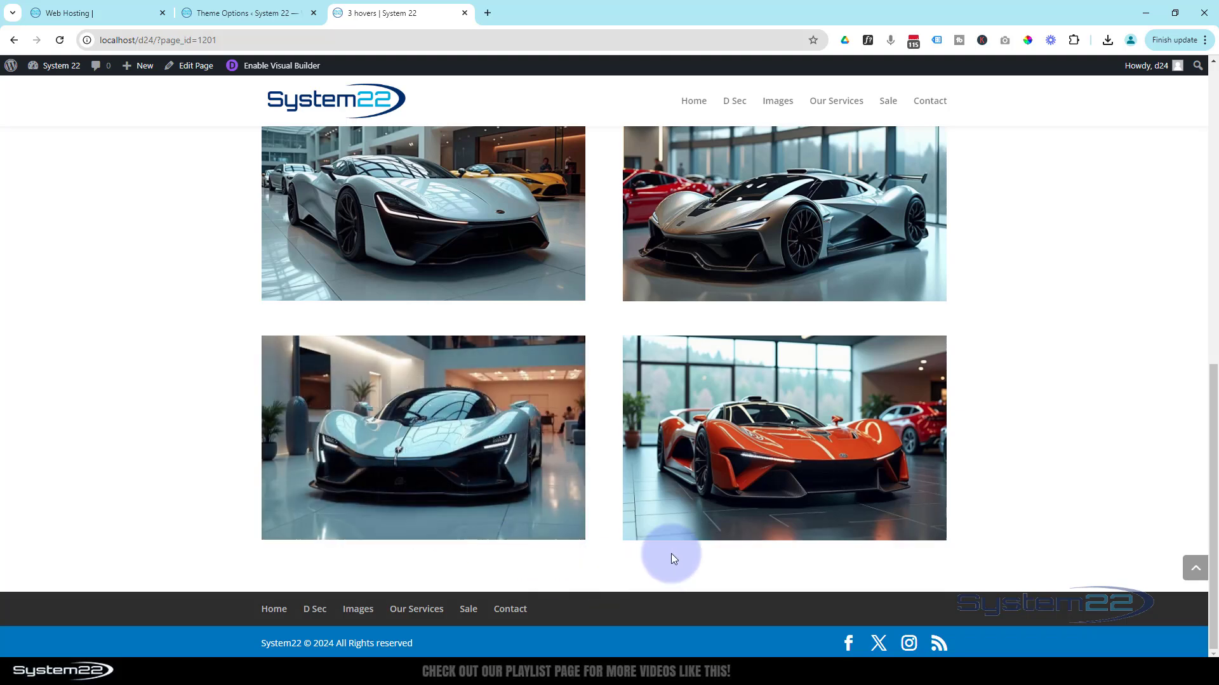
pyautogui.moveTo(753, 467)
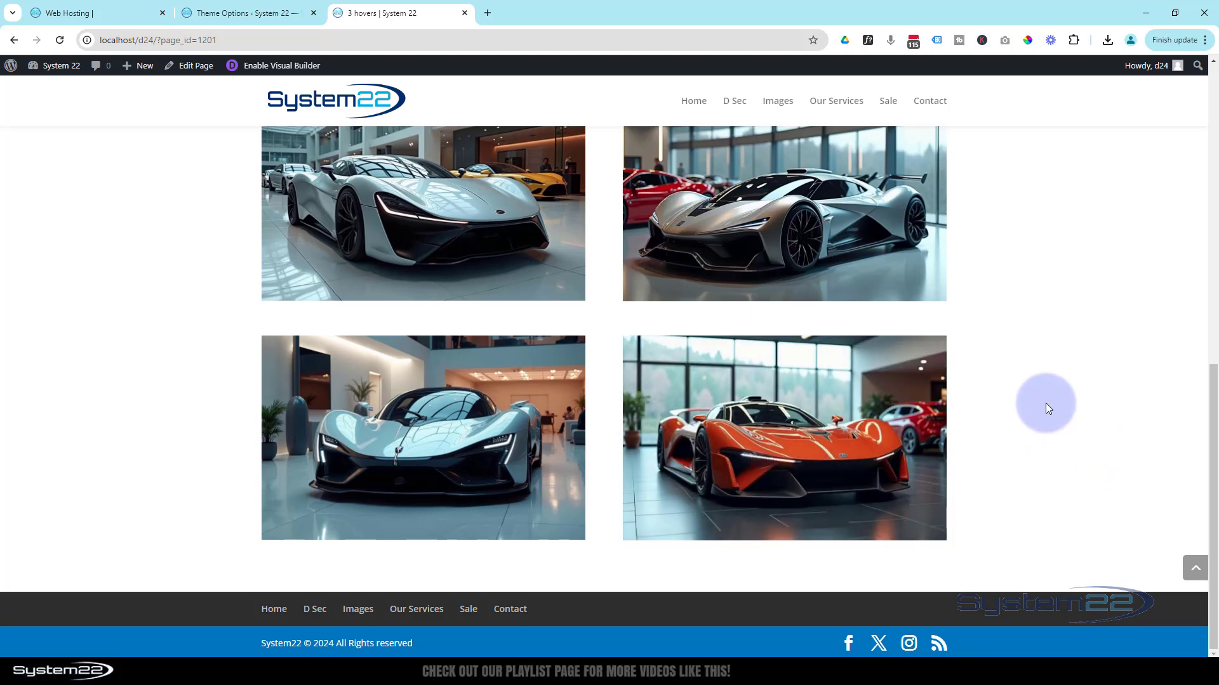
pyautogui.moveTo(775, 427)
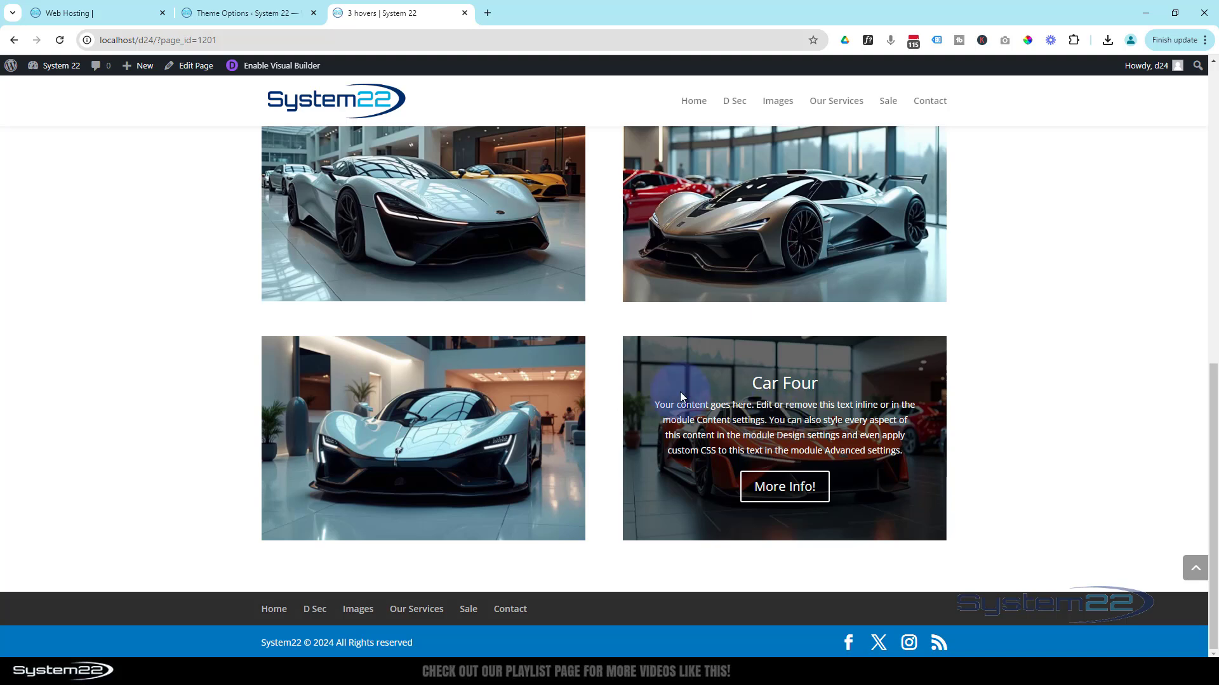
pyautogui.moveTo(393, 413)
# - Compare the overlay effects of all four car tiles on the live page
pyautogui.scroll(2, 384, 420)
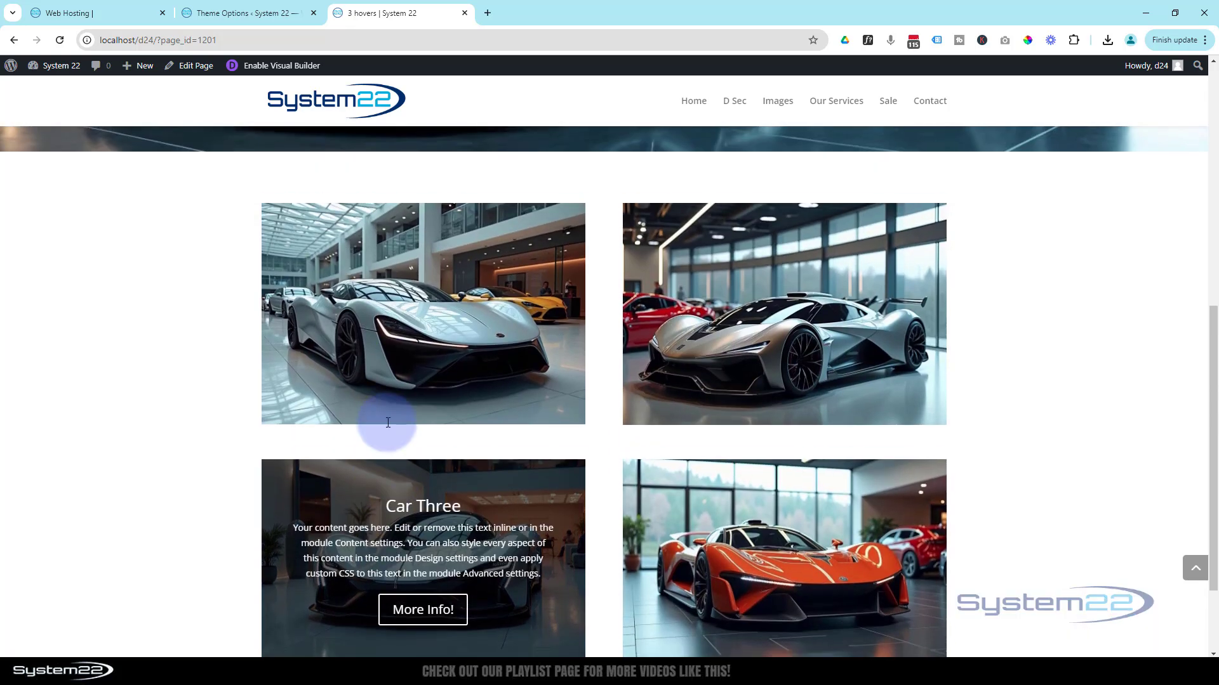
pyautogui.moveTo(844, 344)
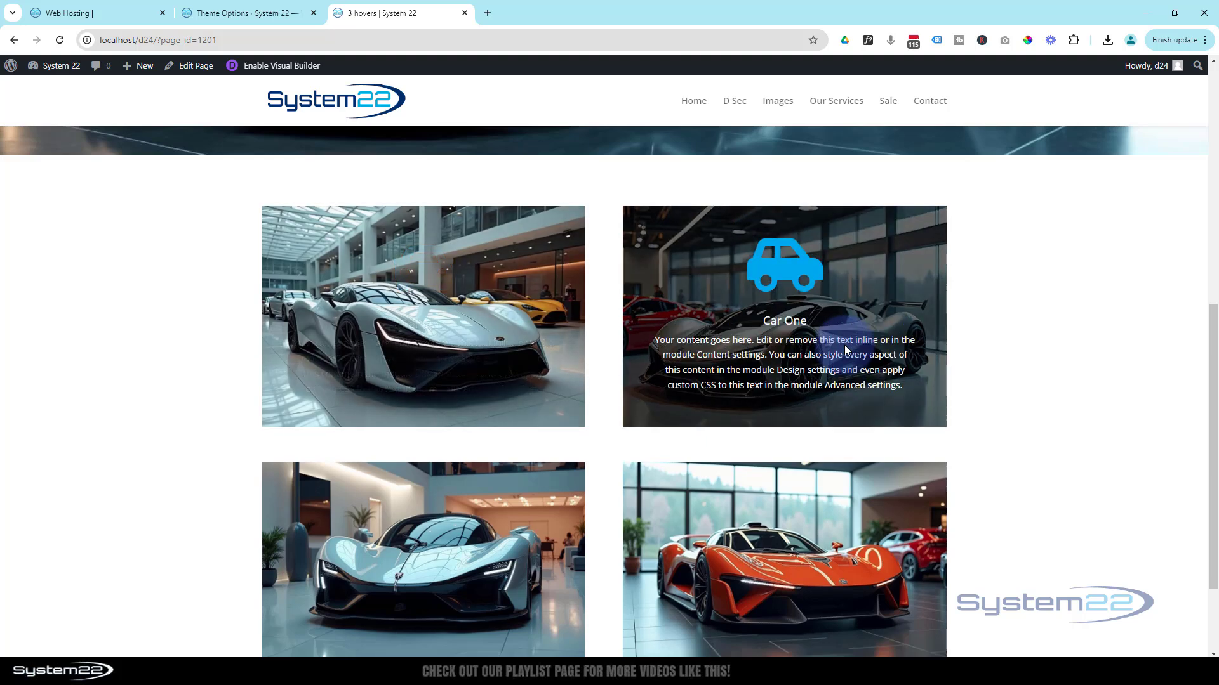
pyautogui.moveTo(521, 346)
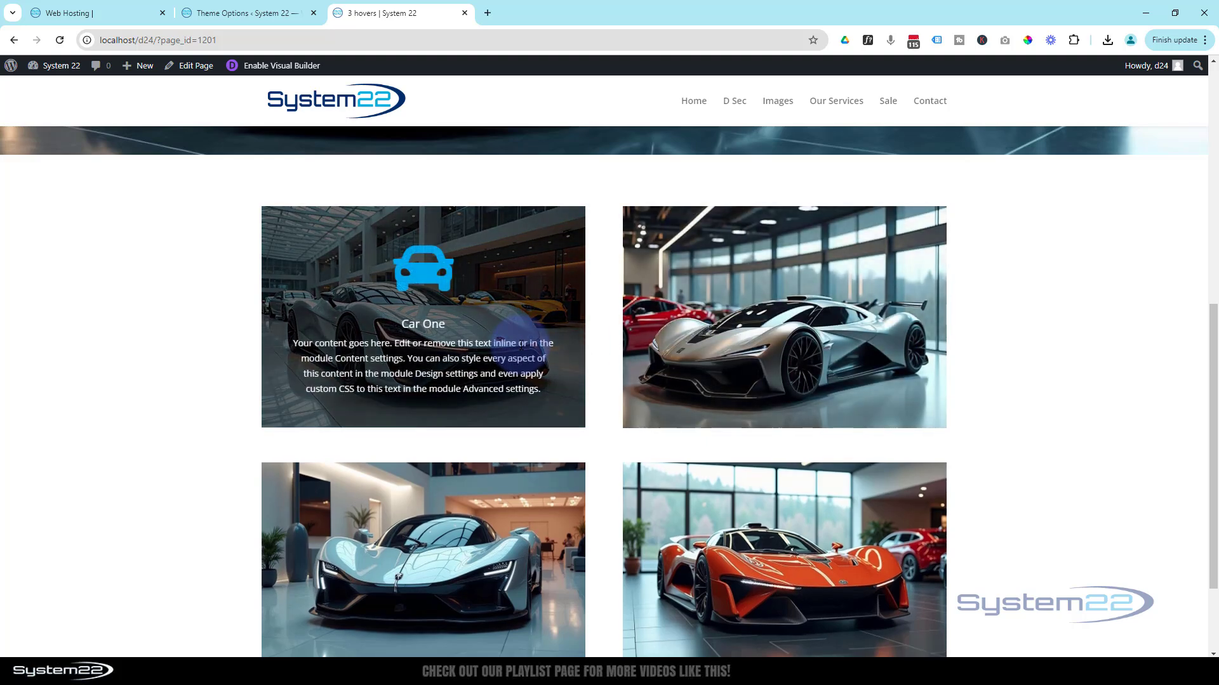
pyautogui.moveTo(479, 489)
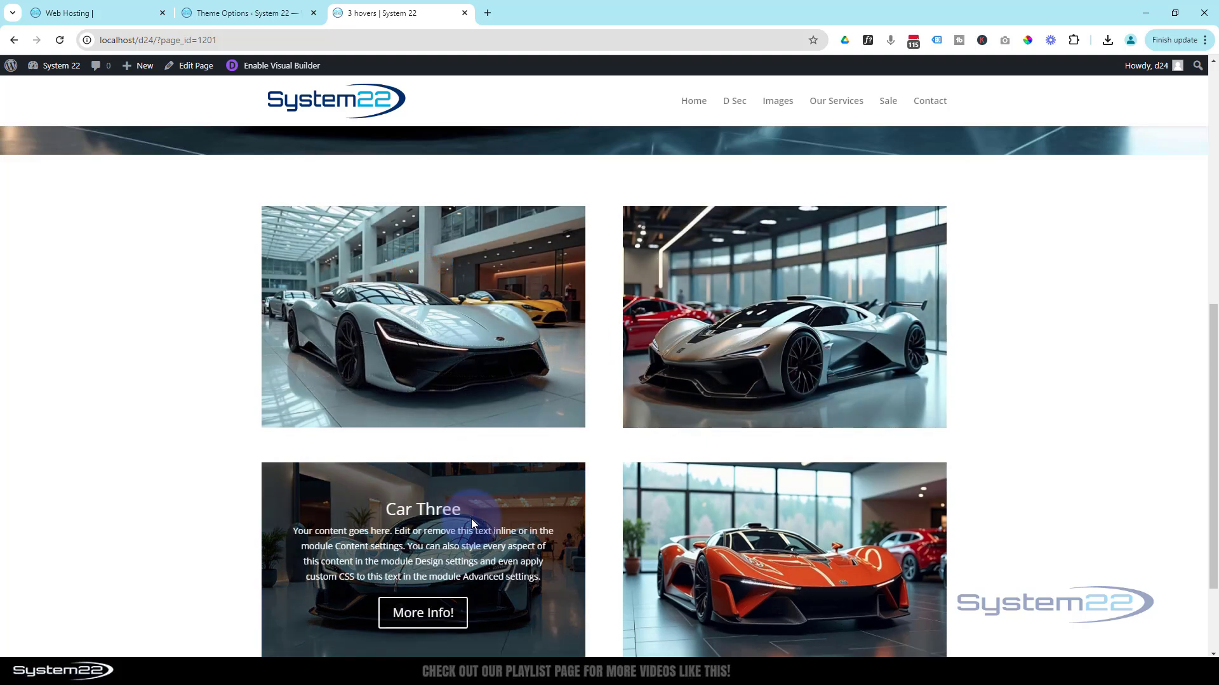
pyautogui.scroll(-1, 473, 508)
pyautogui.moveTo(668, 490)
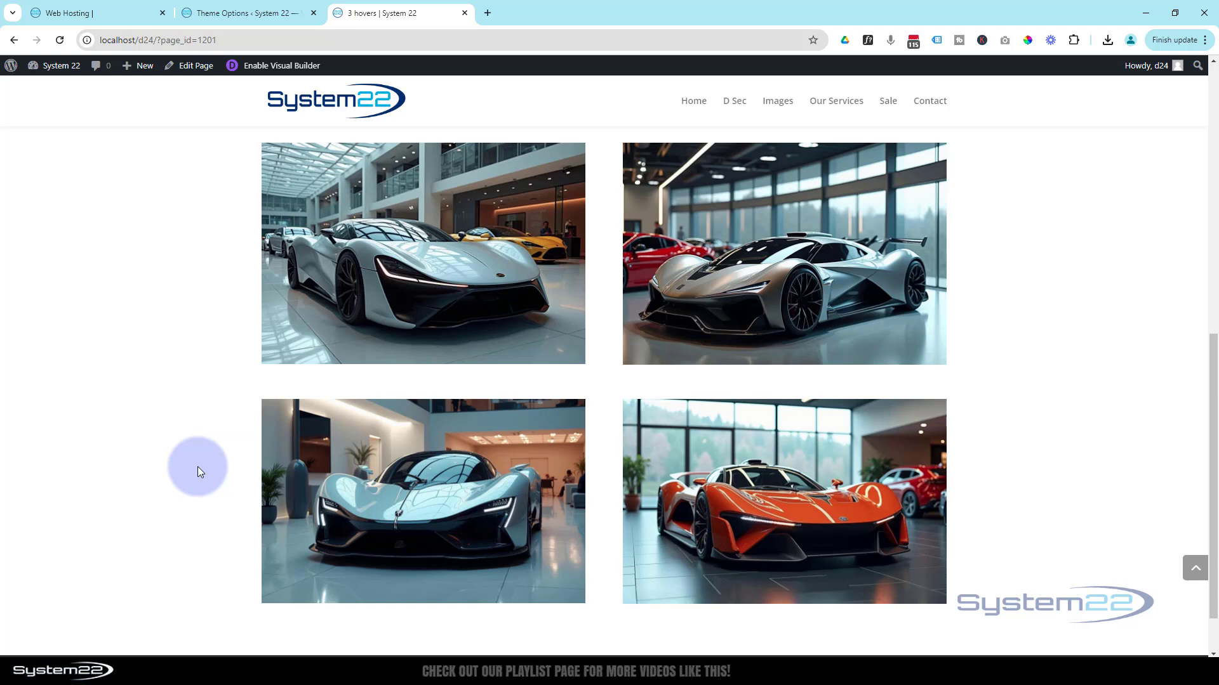
pyautogui.moveTo(346, 494)
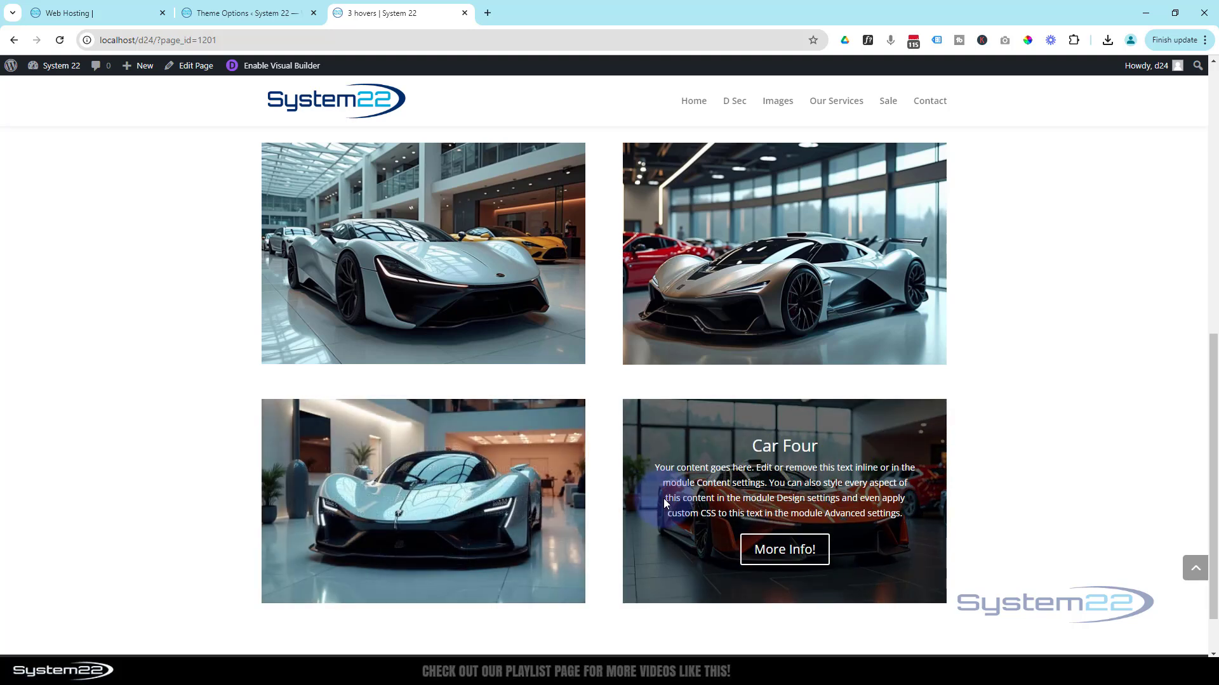
pyautogui.moveTo(422, 502)
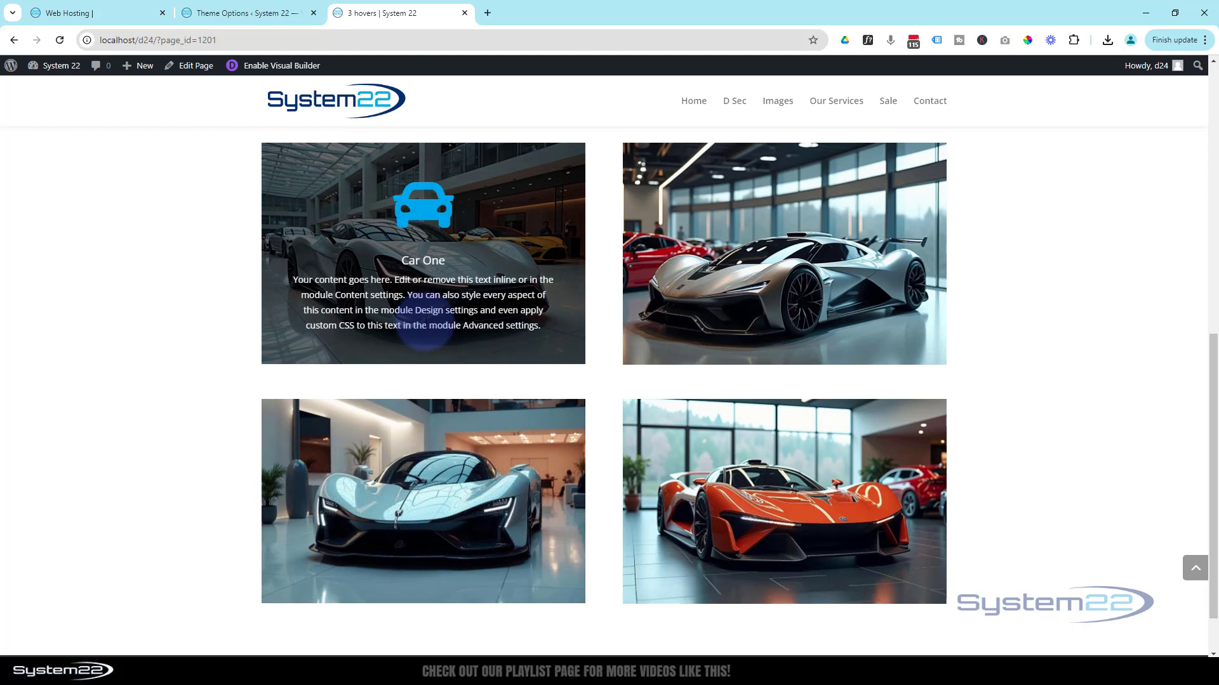
pyautogui.moveTo(759, 321)
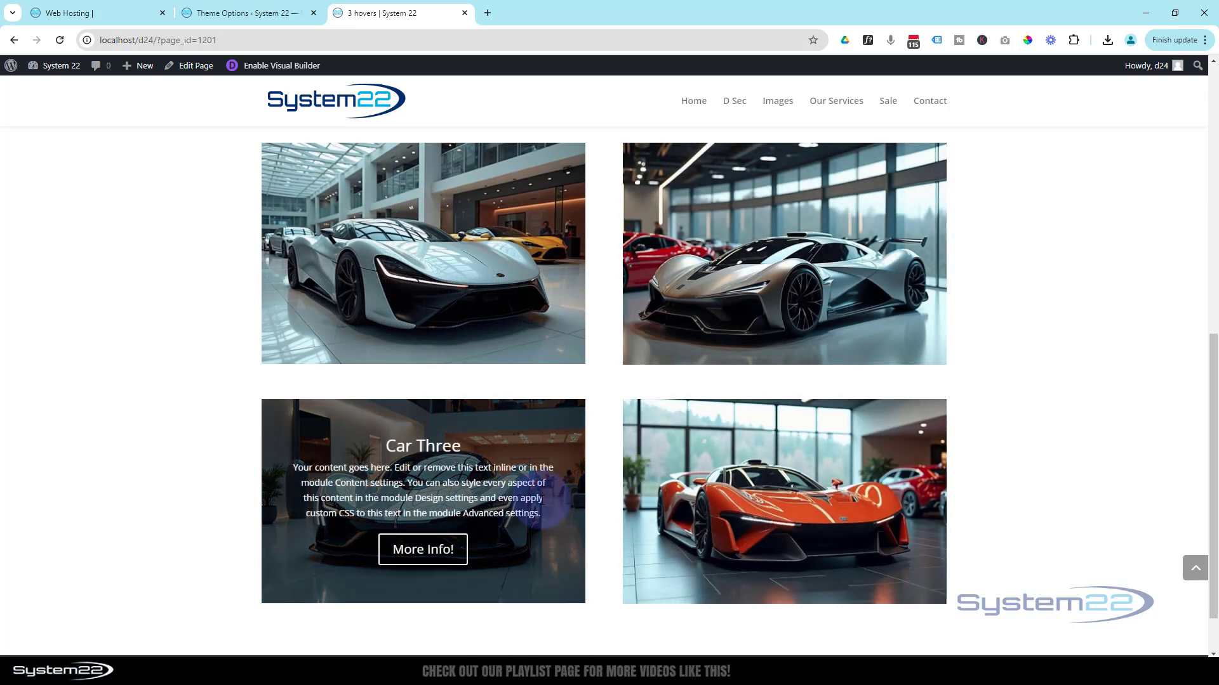
pyautogui.moveTo(734, 501)
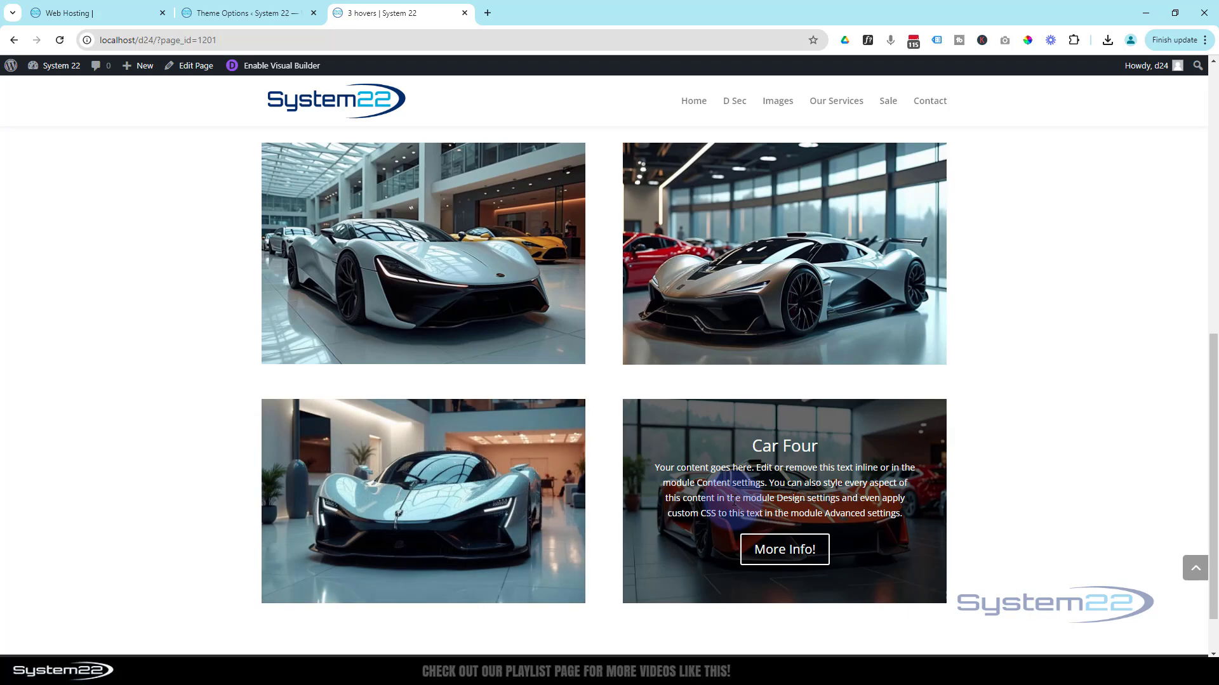
pyautogui.moveTo(471, 287)
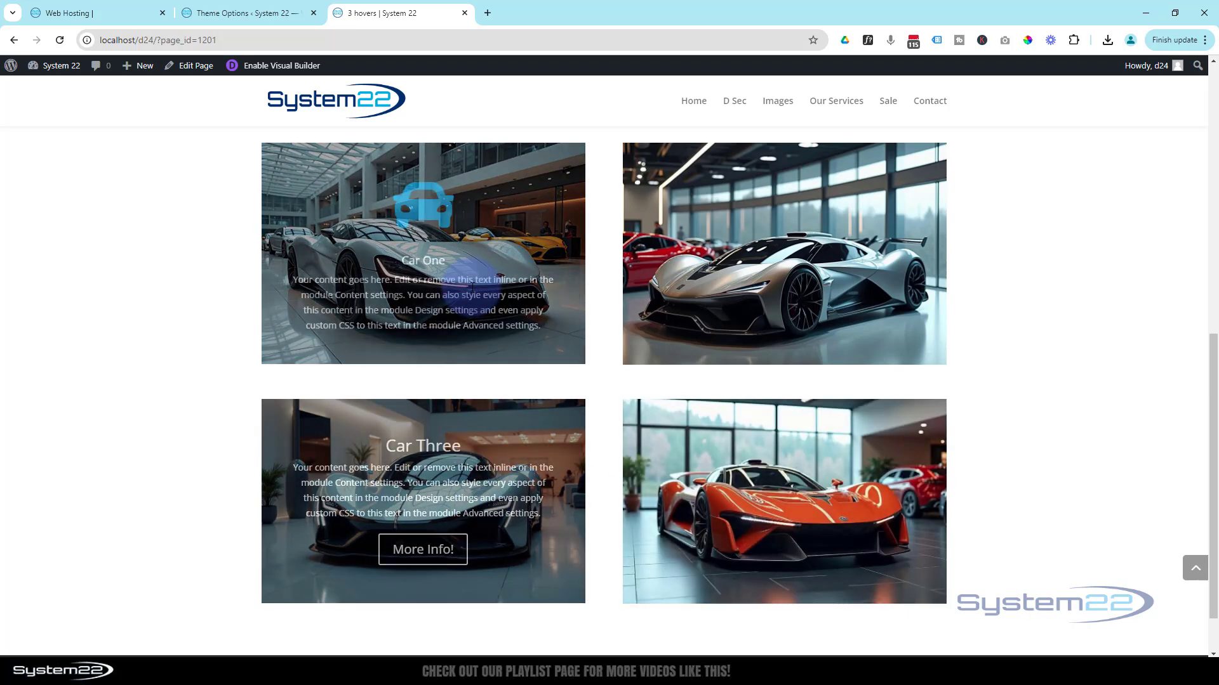
pyautogui.moveTo(748, 289)
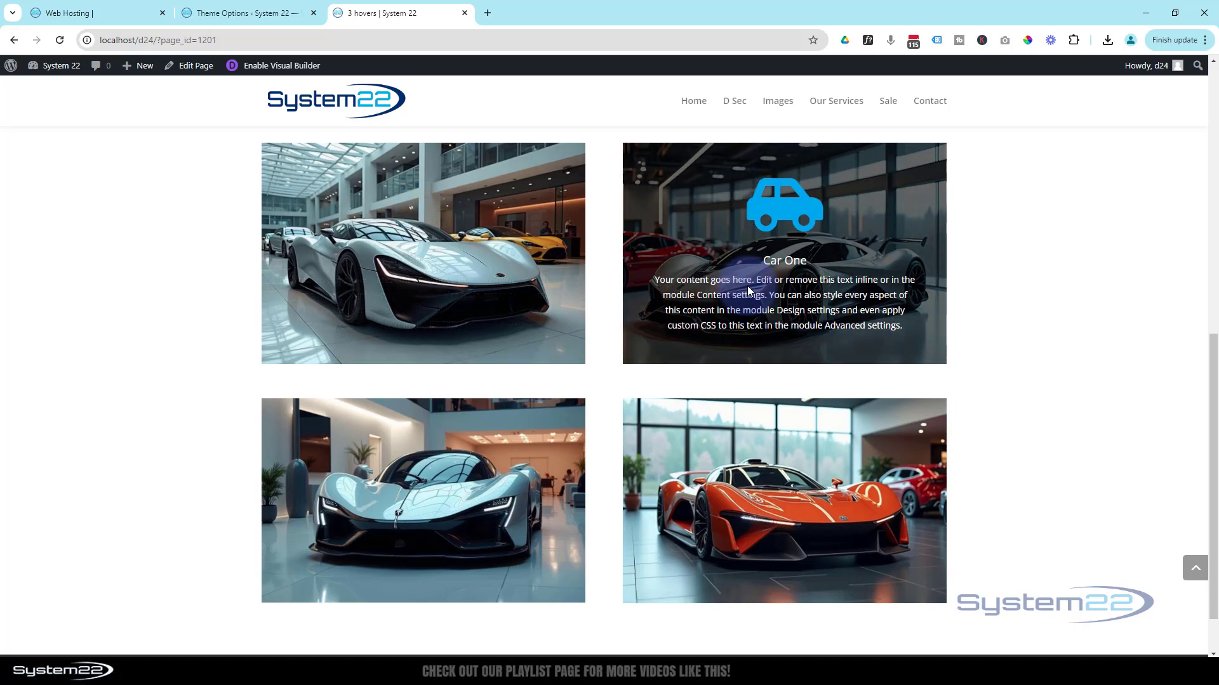
# - Examine the NEW SUPERCAR banner overlay at the start of the page and recheck the car tiles beneath it
pyautogui.scroll(5, 1033, 531)
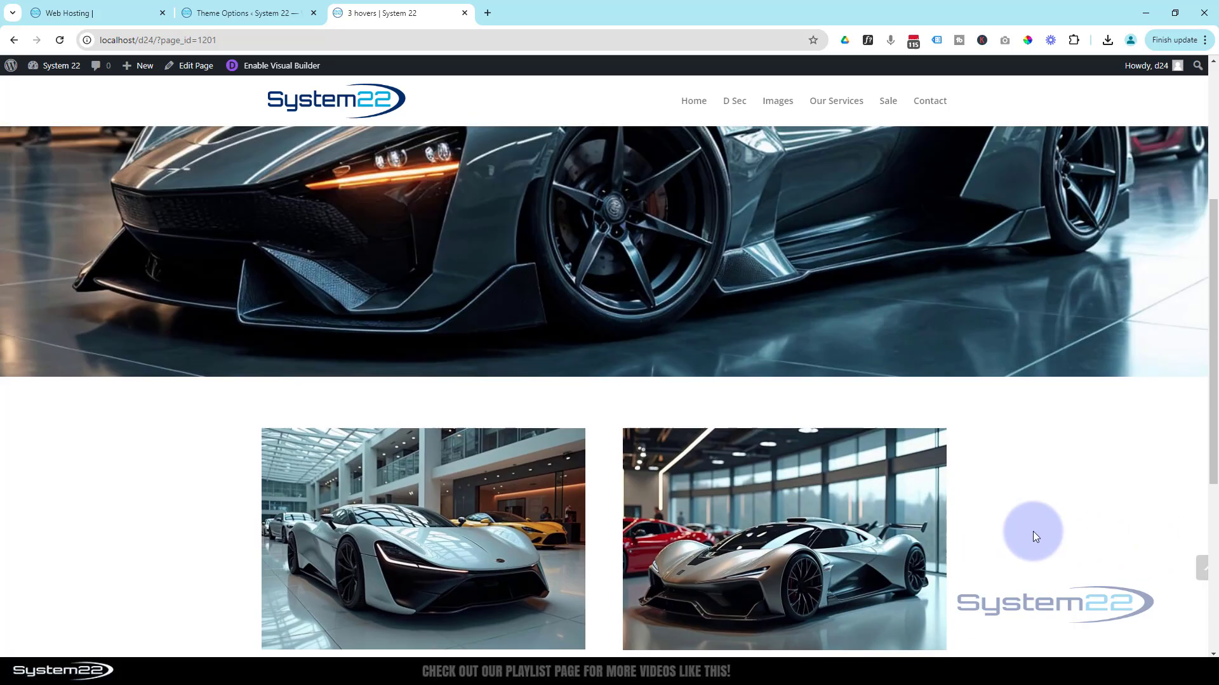
pyautogui.scroll(3, 1033, 531)
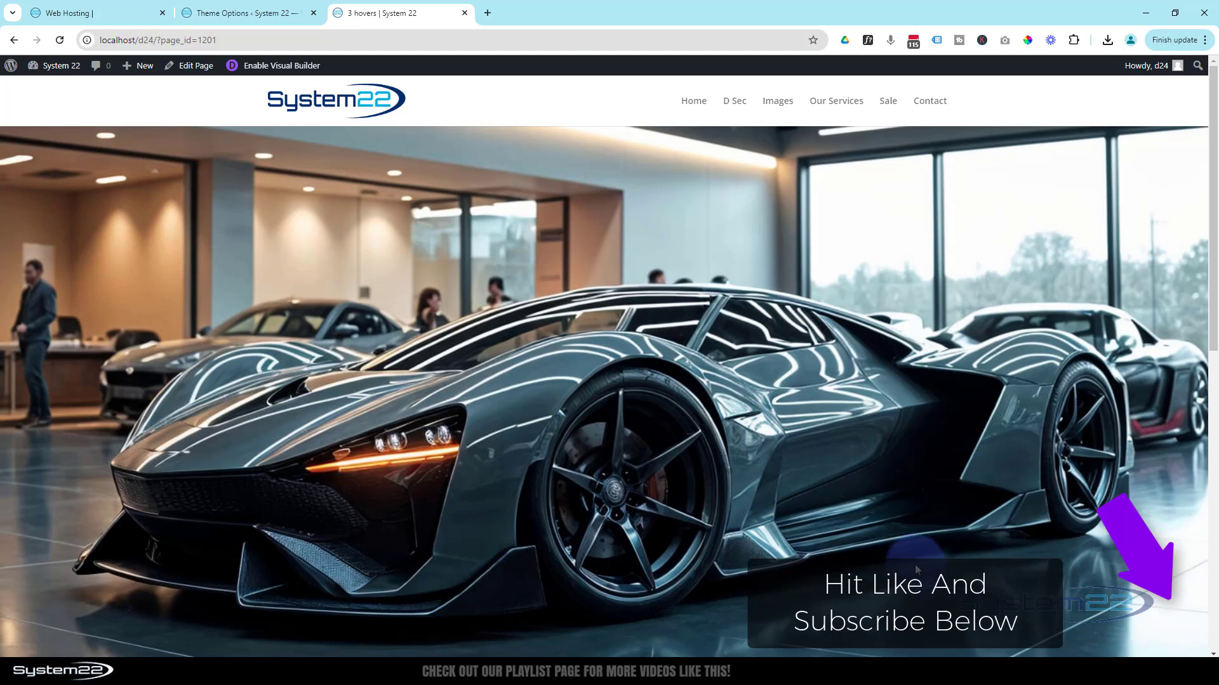
pyautogui.scroll(-2, 789, 445)
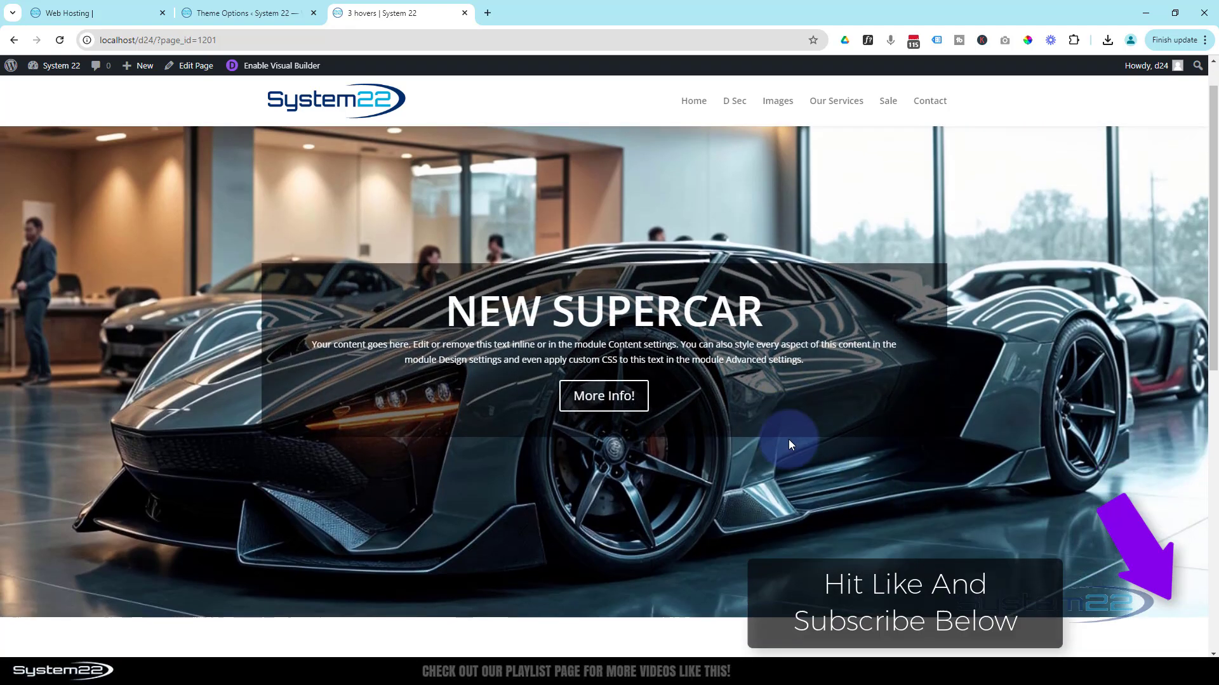
pyautogui.scroll(-3, 788, 439)
pyautogui.scroll(-2, 885, 424)
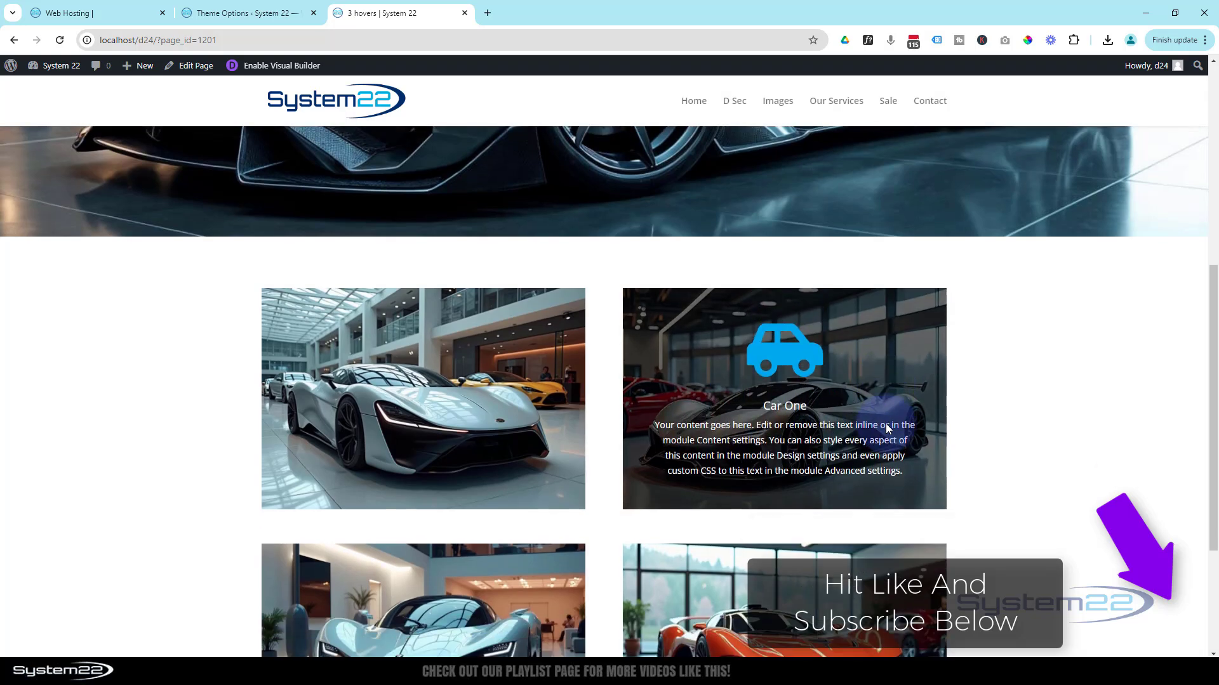
pyautogui.scroll(-1, 885, 424)
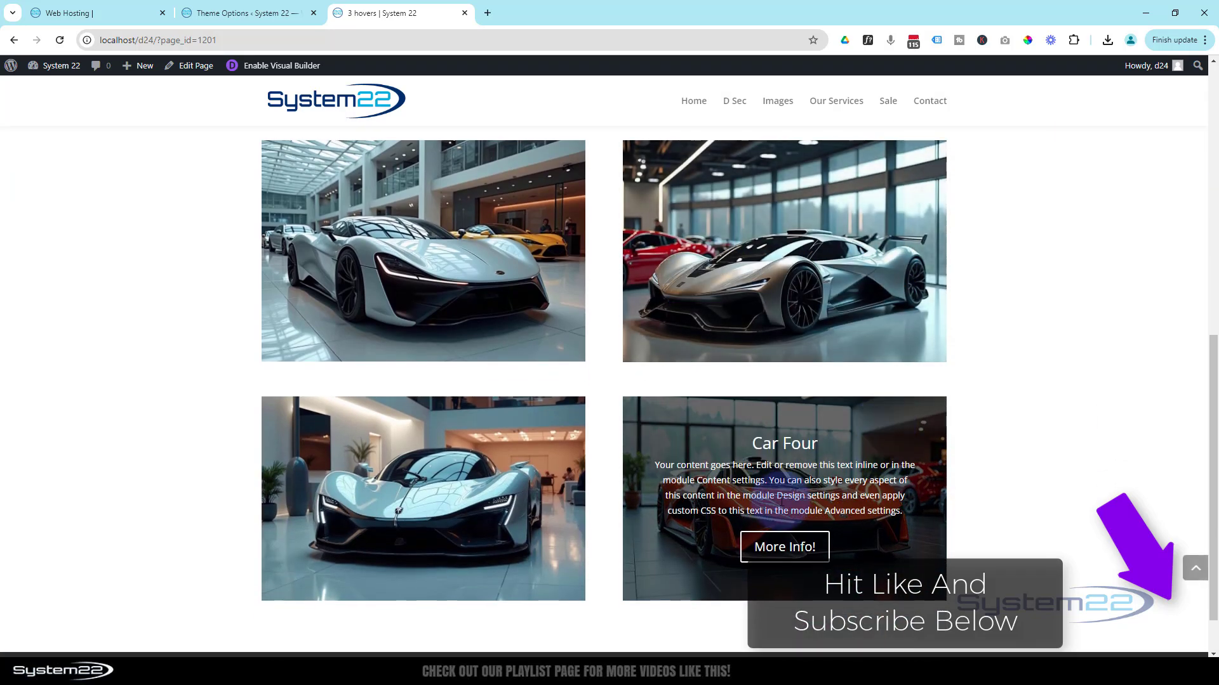